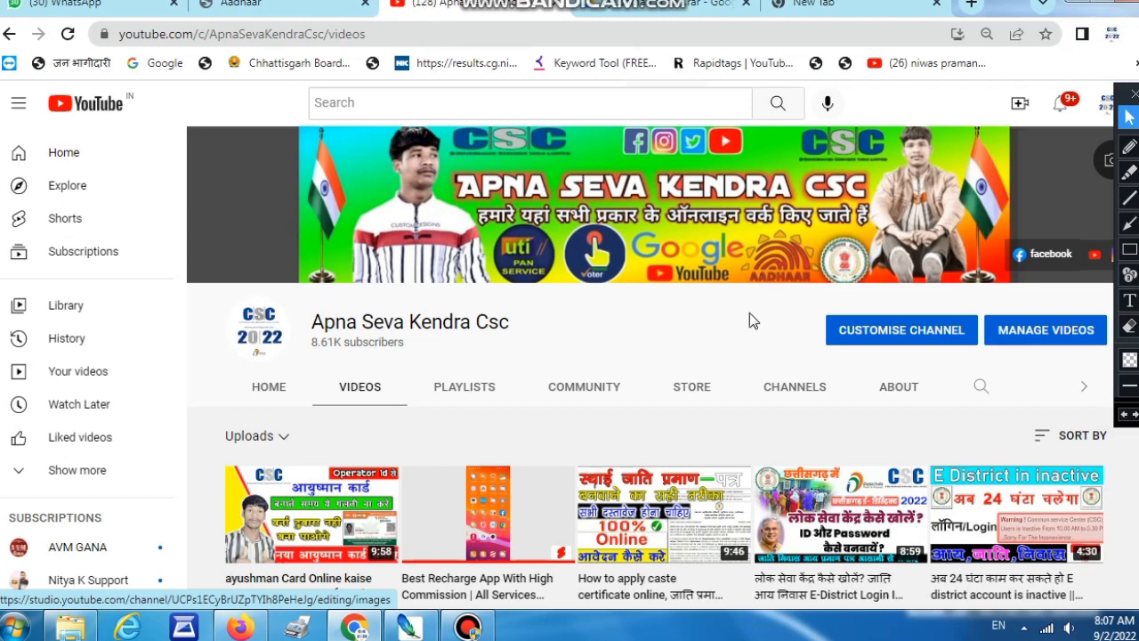
# Switch from the YouTube channel page to the Aadhaar card document in Photoshop.
pyautogui.click(409, 627)
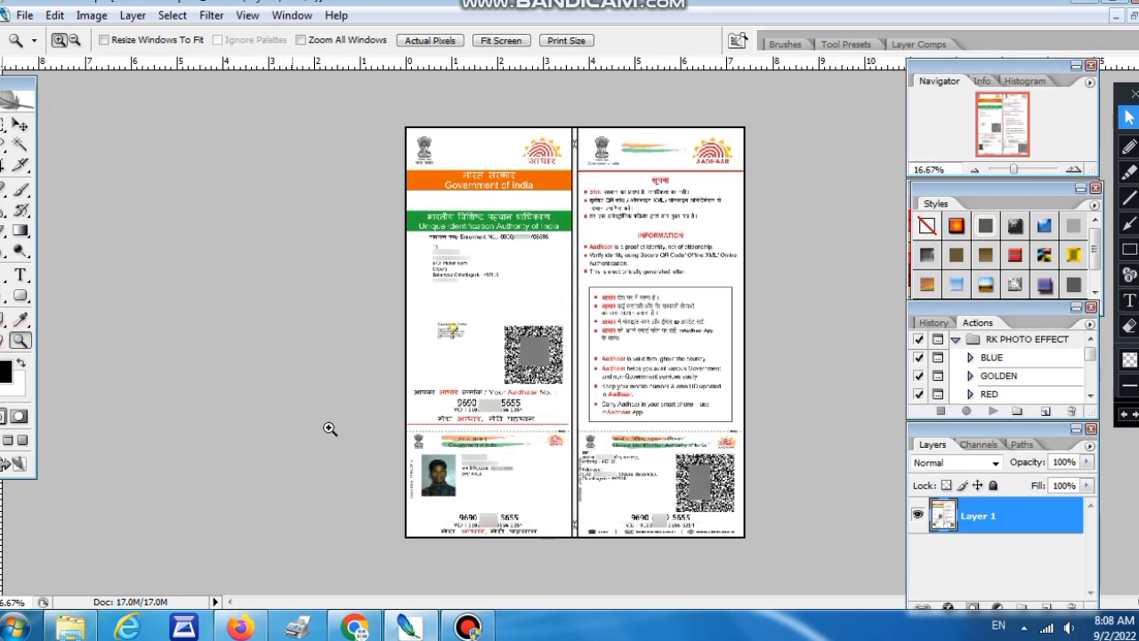
# Zoom in on the lower cards, then zoom back out to see the whole Aadhaar page.
pyautogui.click(578, 437)
pyautogui.click(545, 460)
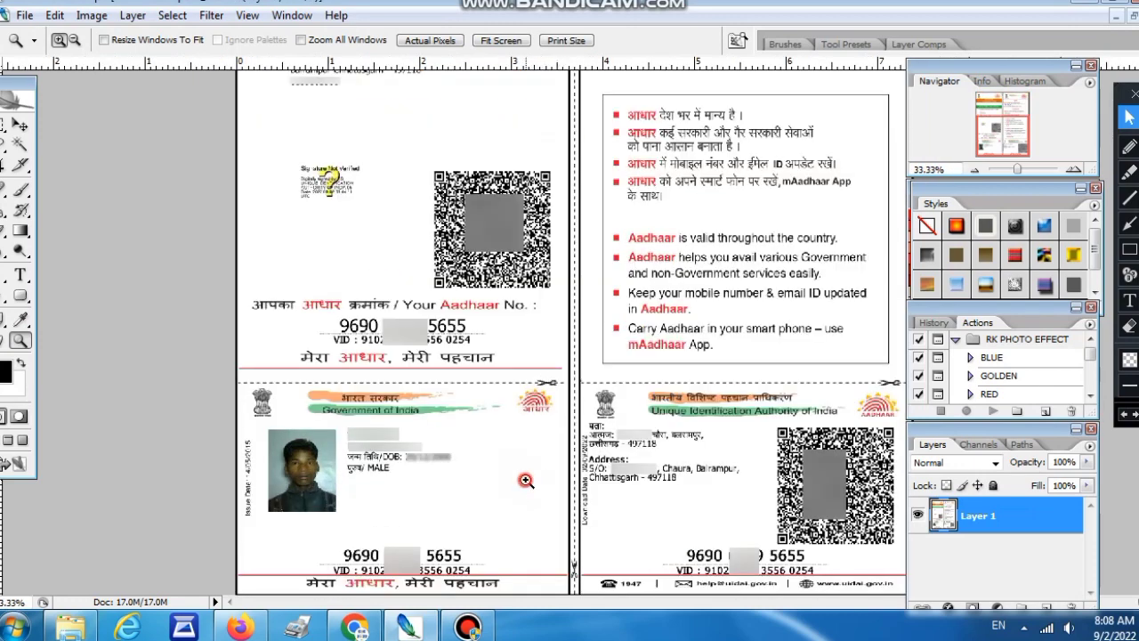
pyautogui.click(527, 480)
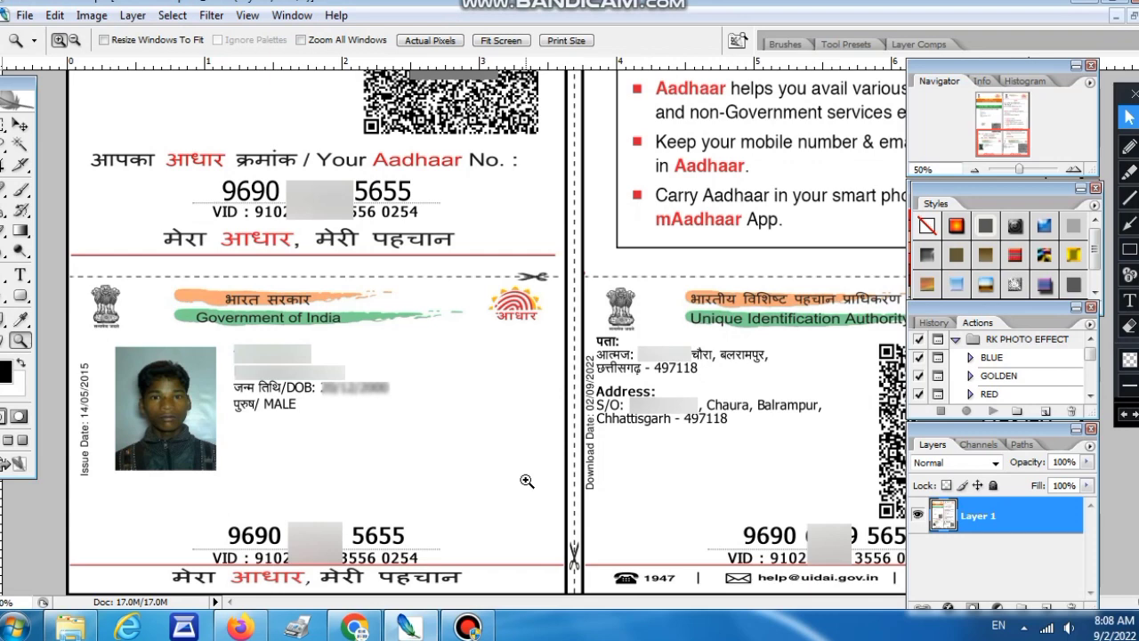
pyautogui.click(74, 40)
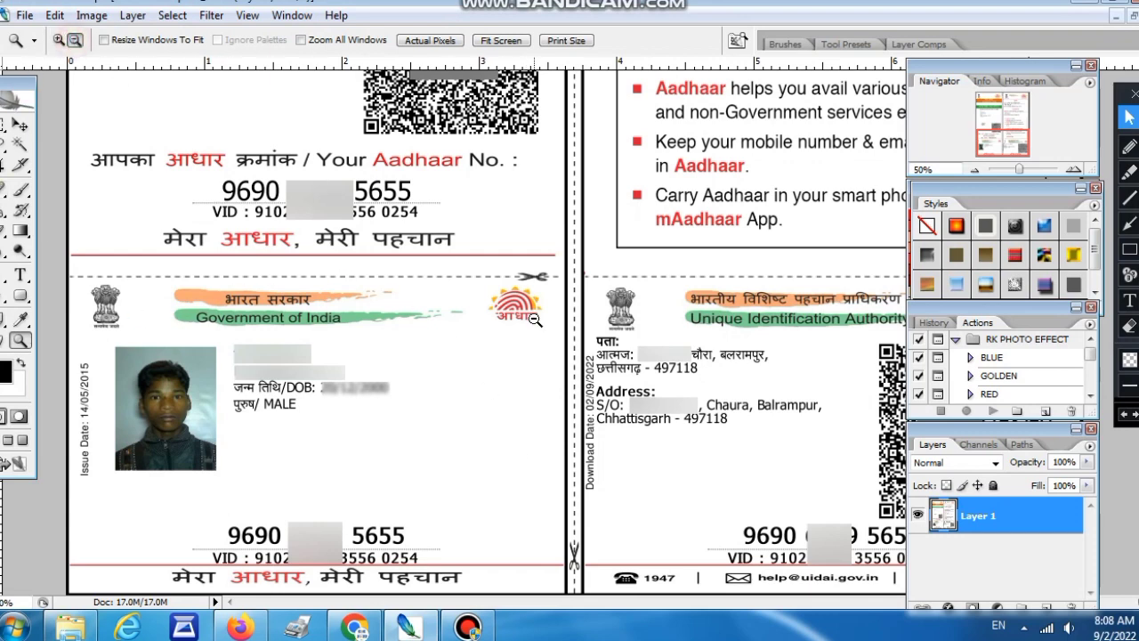
pyautogui.click(535, 320)
pyautogui.click(535, 320)
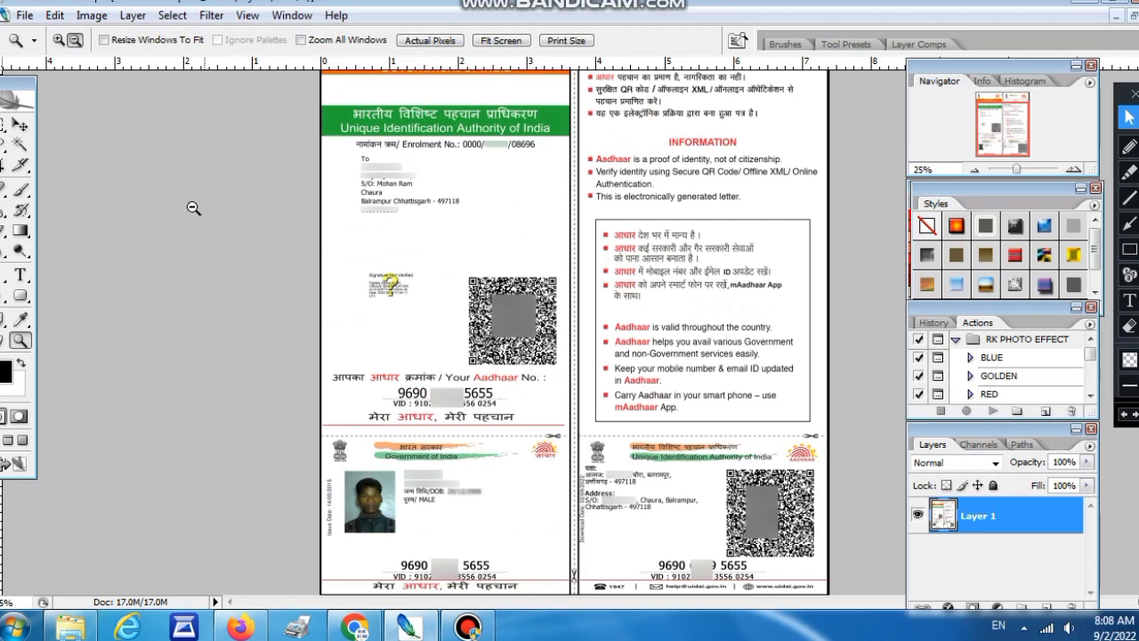
# Crop the page down to the front and back card strip at the bottom.
pyautogui.click(5, 124)
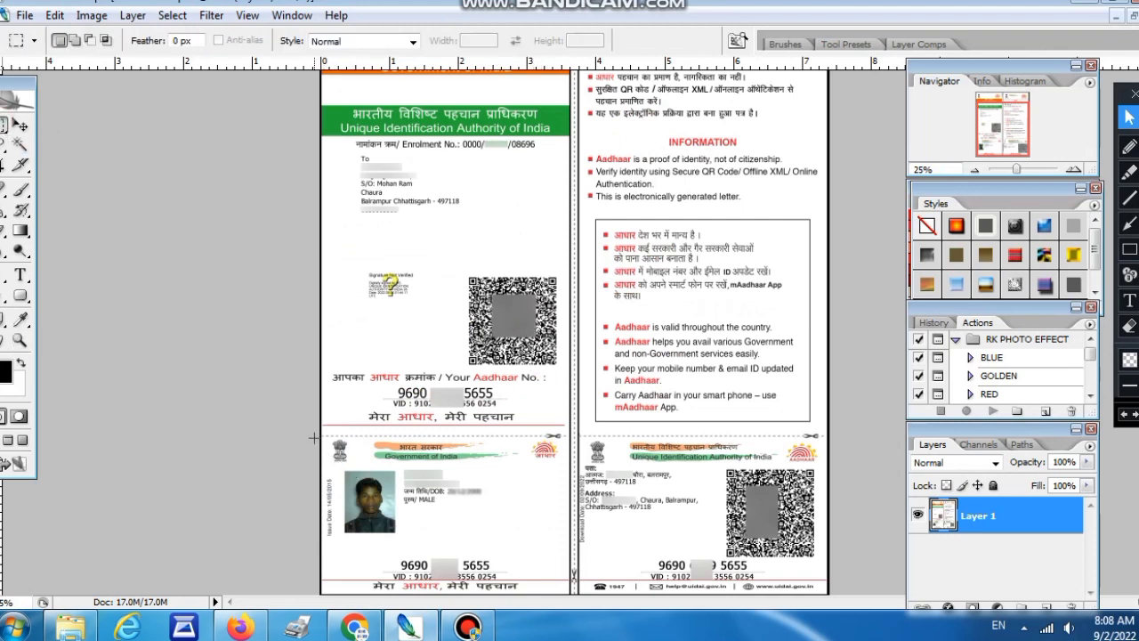
pyautogui.click(8, 167)
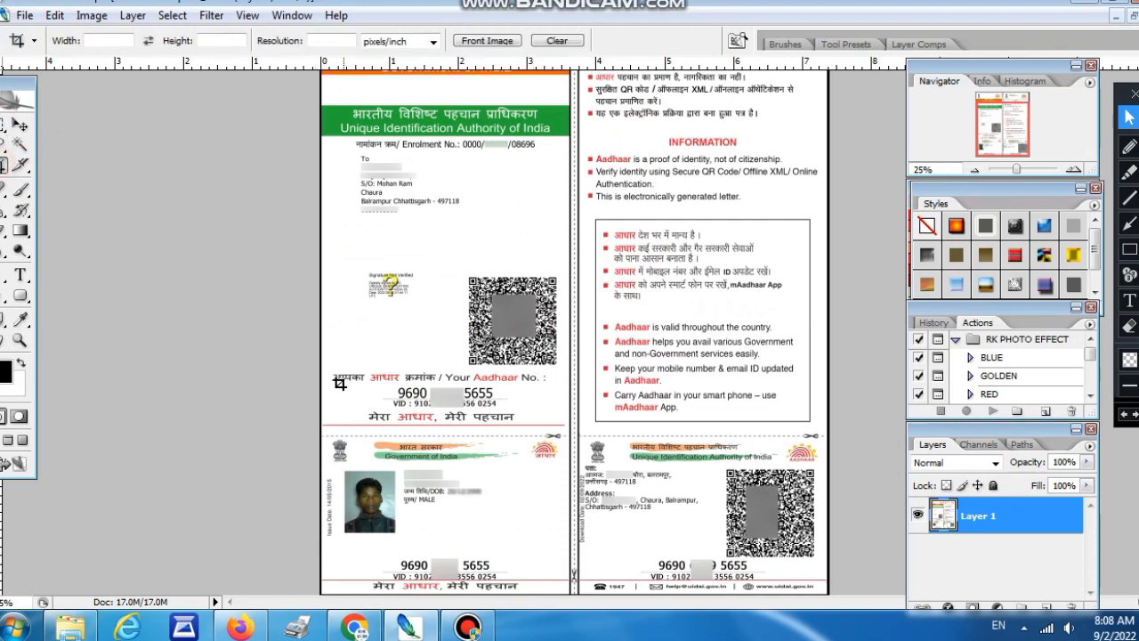
pyautogui.moveTo(322, 435); pyautogui.dragTo(850, 638)
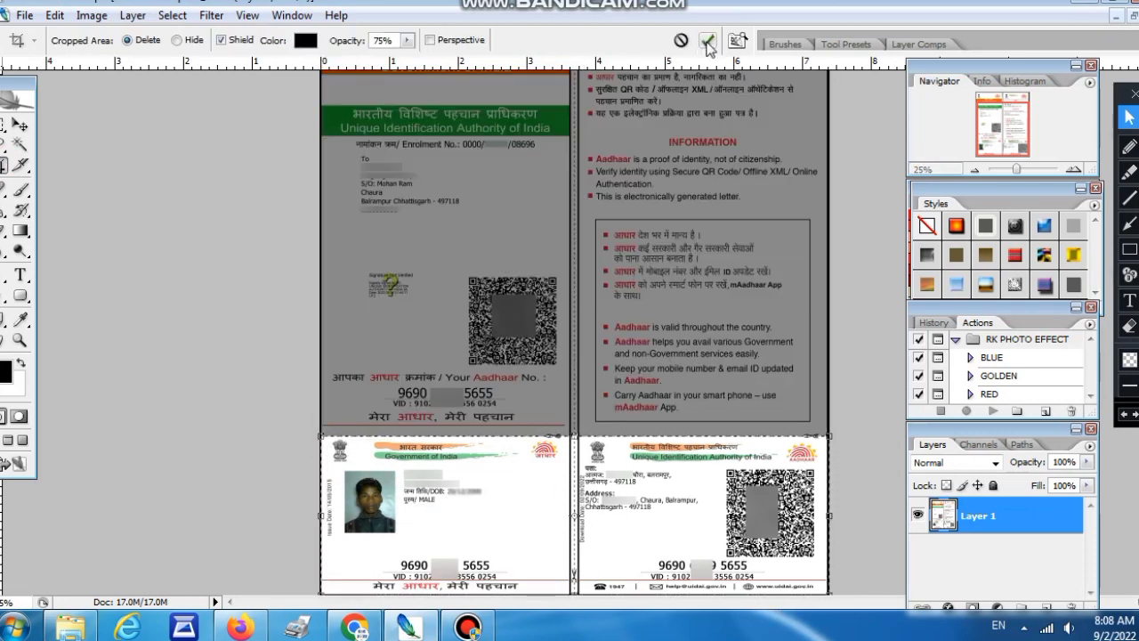
pyautogui.click(708, 41)
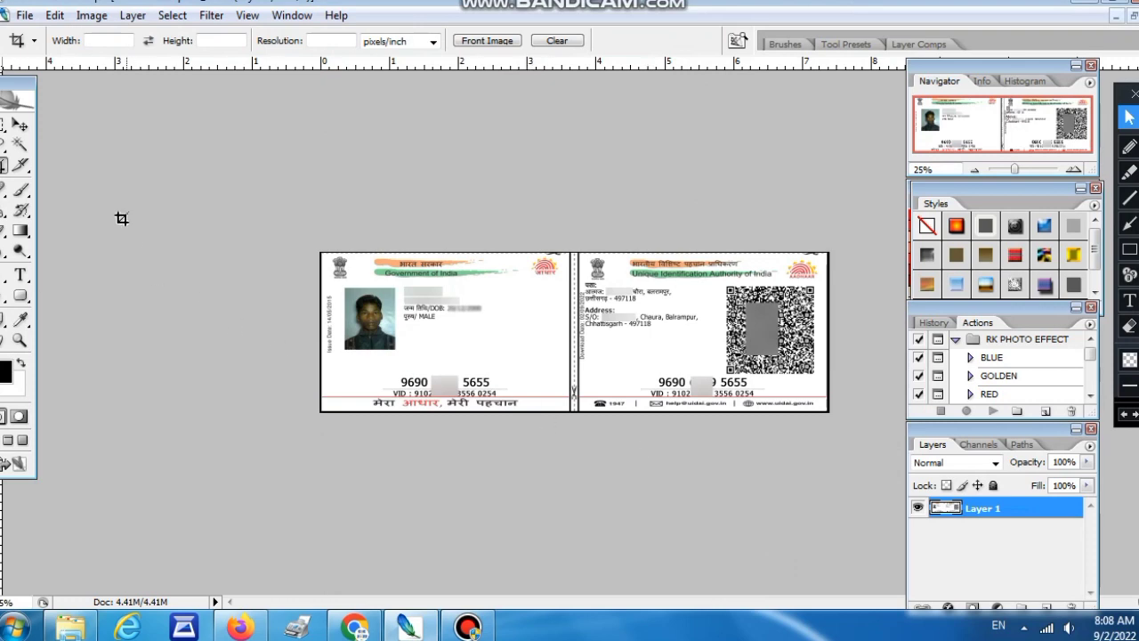
# Zoom in on the cards and marquee-select the photo on the front card.
pyautogui.click(20, 340)
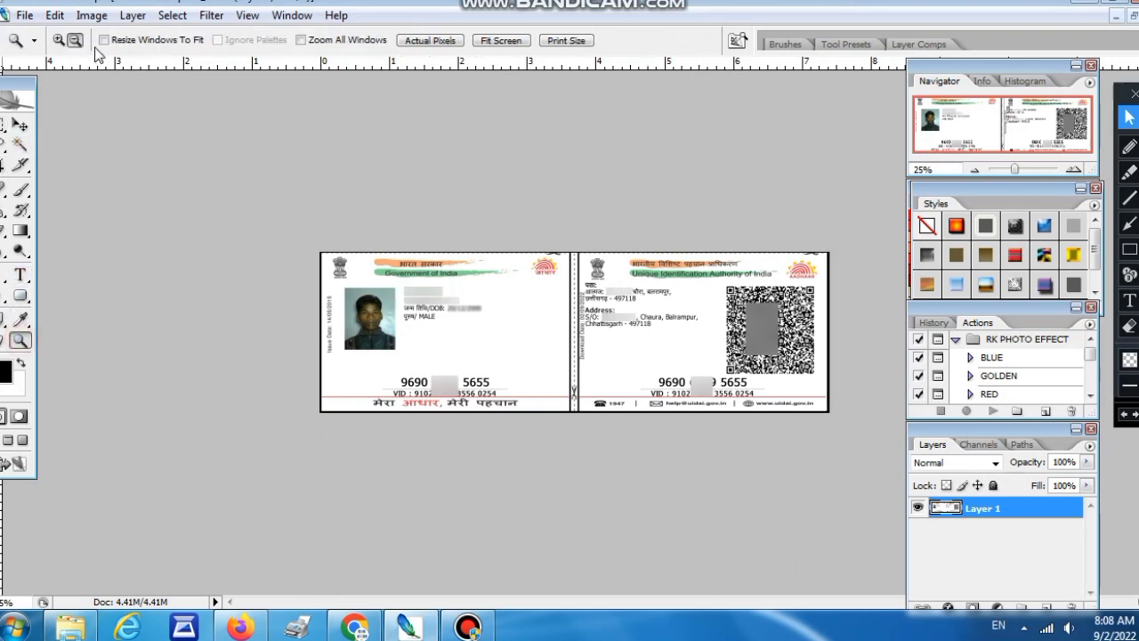
pyautogui.click(365, 317)
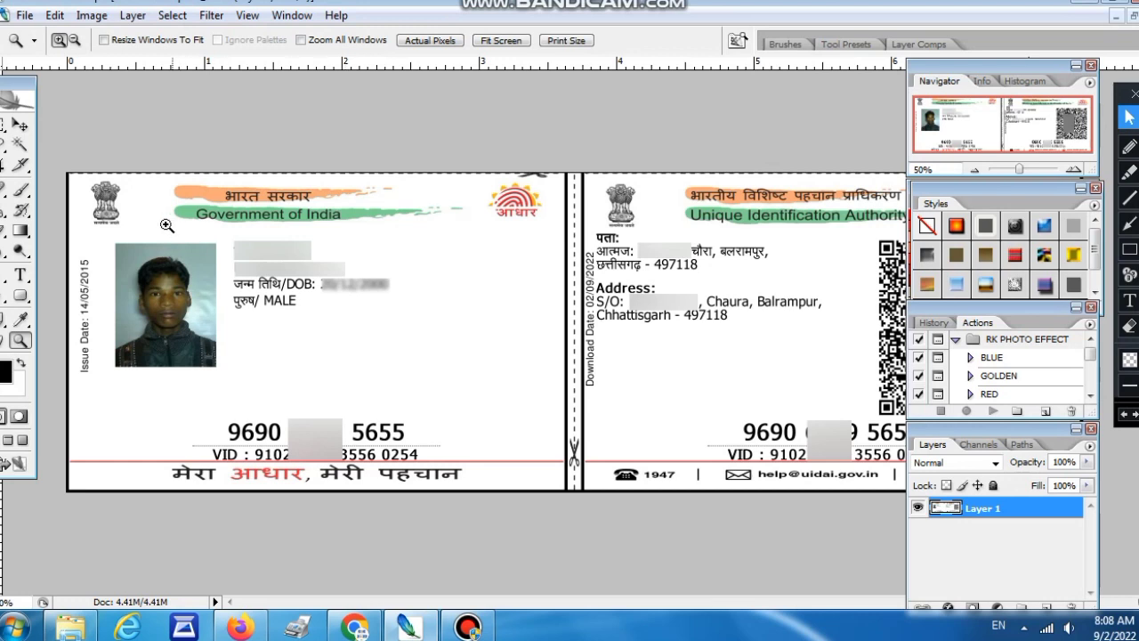
pyautogui.click(7, 126)
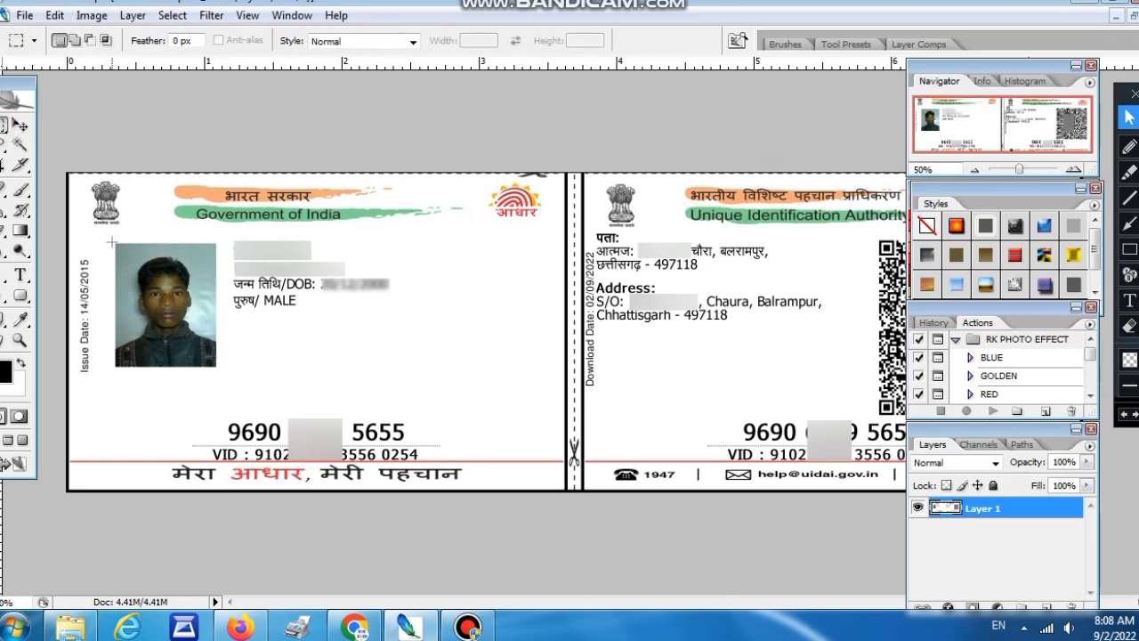
pyautogui.moveTo(112, 240); pyautogui.dragTo(219, 369)
# Apply Brightness/Contrast of +18 brightness and +21 contrast to the selected photo.
pyautogui.click(92, 16)
pyautogui.moveTo(121, 60)
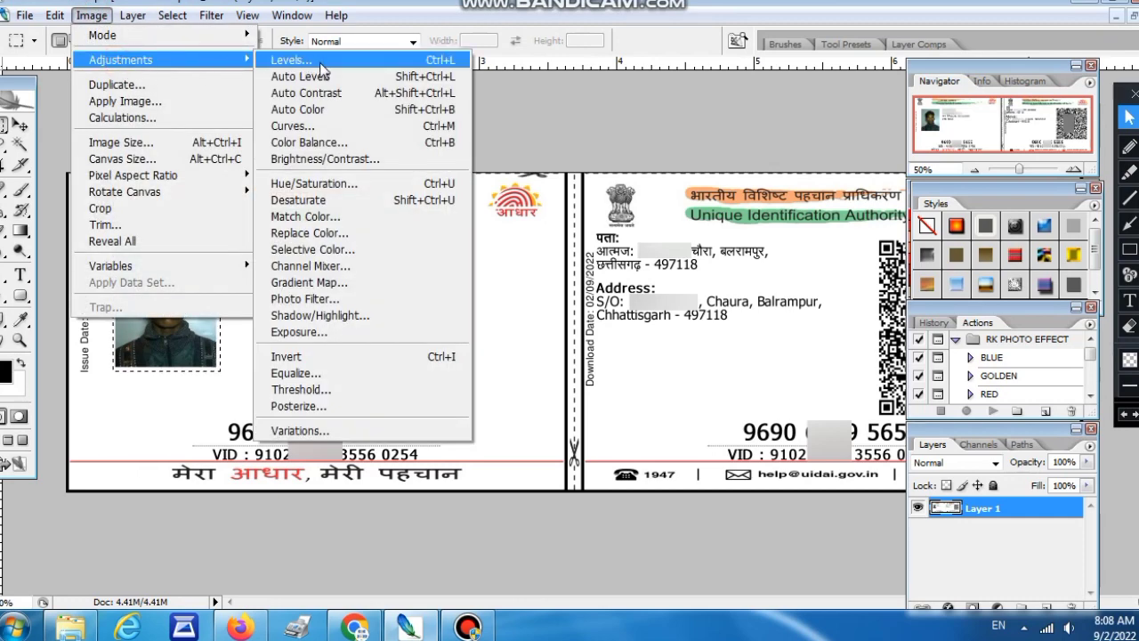
pyautogui.click(305, 164)
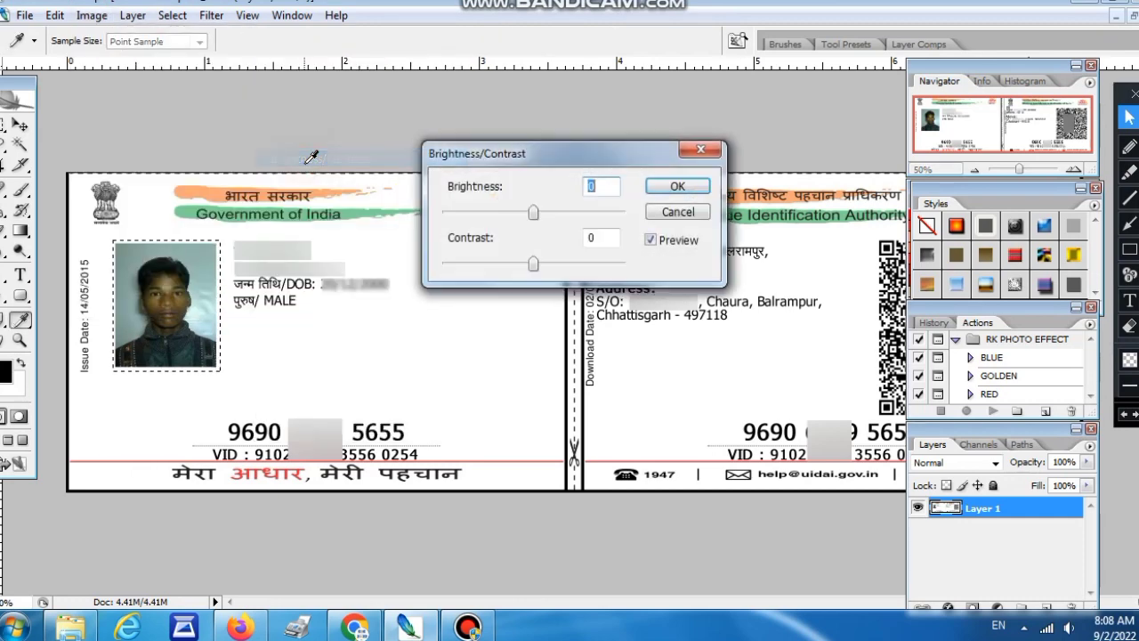
pyautogui.moveTo(533, 212); pyautogui.dragTo(550, 212)
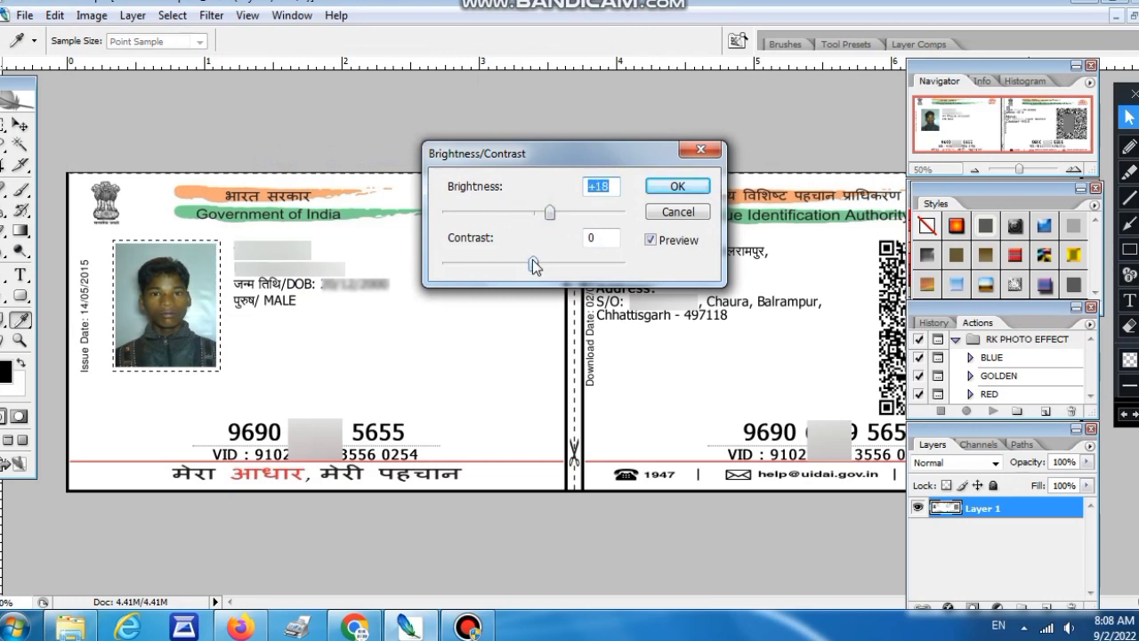
pyautogui.moveTo(534, 265); pyautogui.dragTo(553, 264)
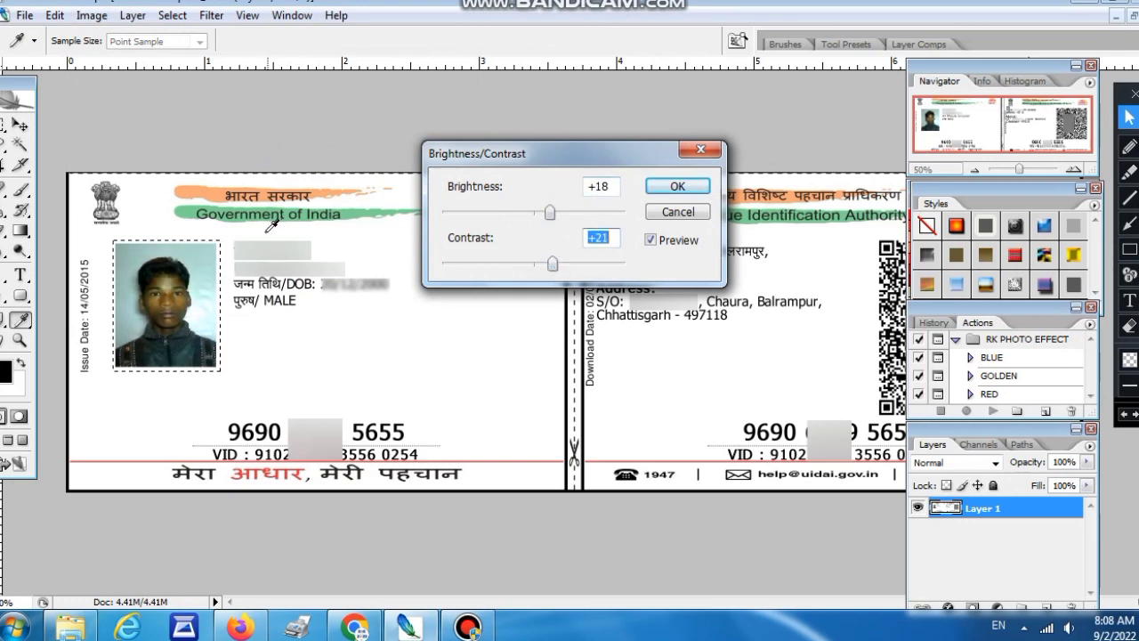
pyautogui.click(686, 189)
pyautogui.press('m')
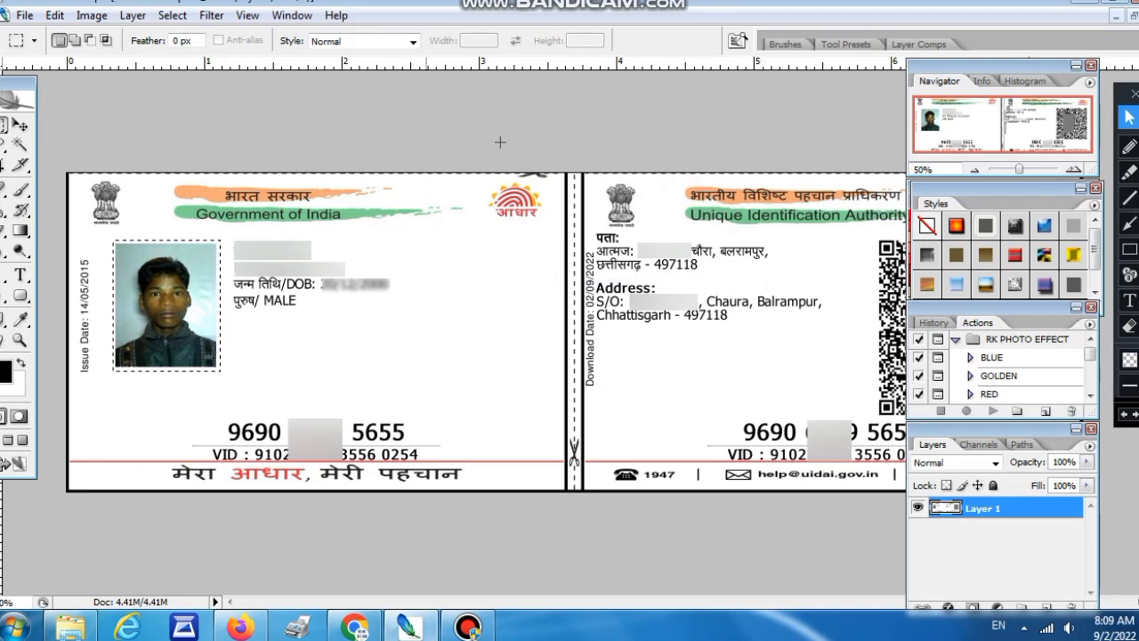
# Invert the selection and apply Levels with the midtone input changed from 1.00 to .50.
pyautogui.click(175, 18)
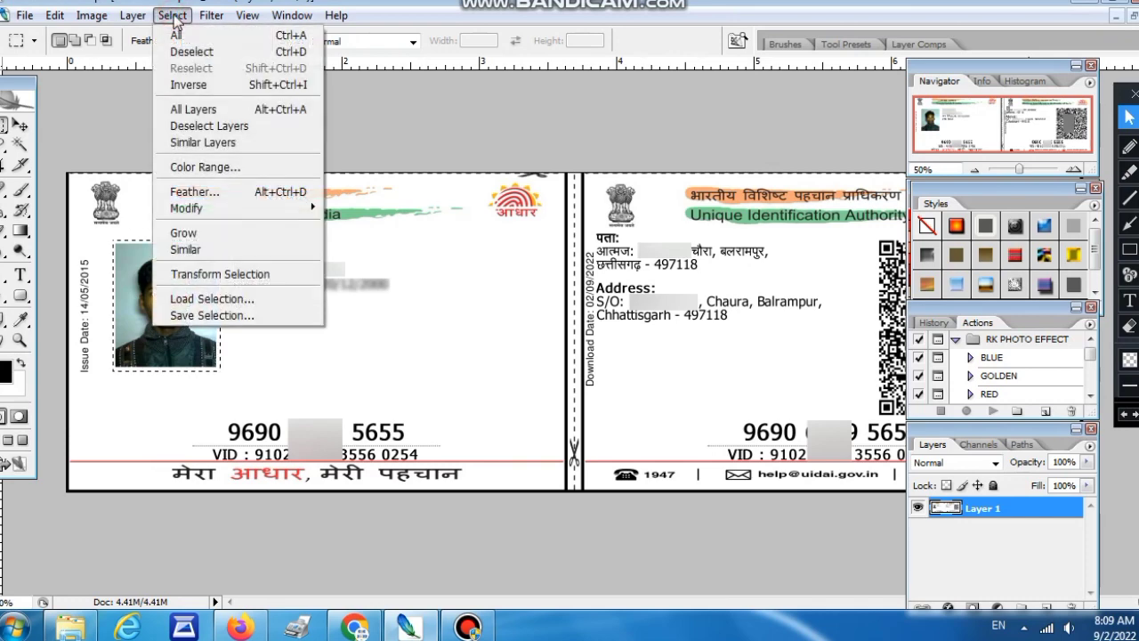
pyautogui.click(188, 85)
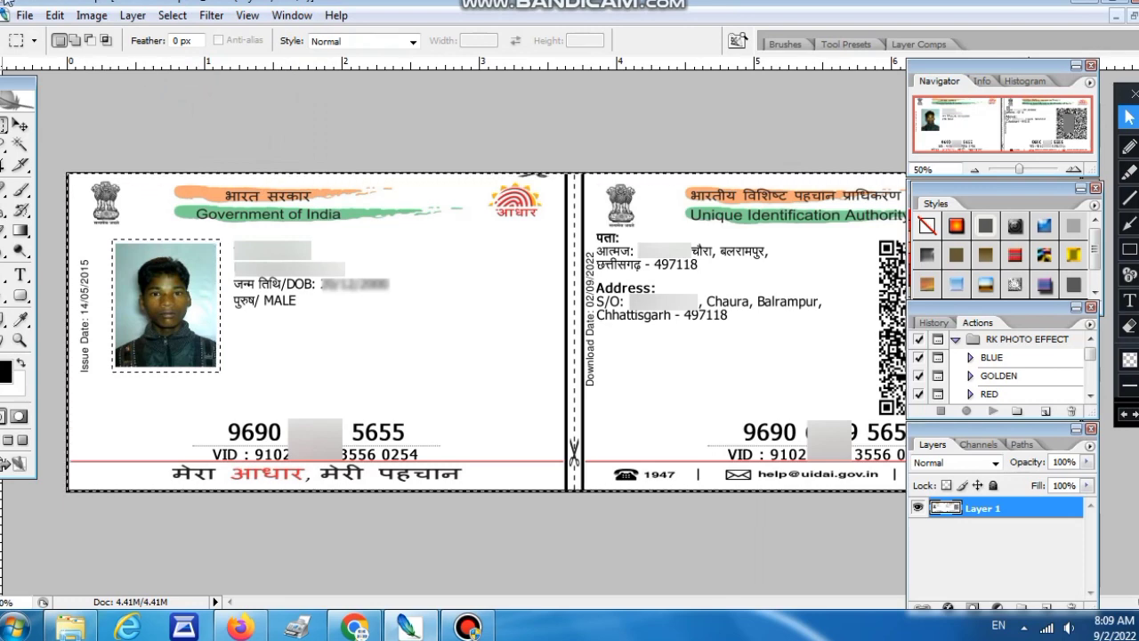
pyautogui.click(90, 16)
pyautogui.moveTo(120, 60)
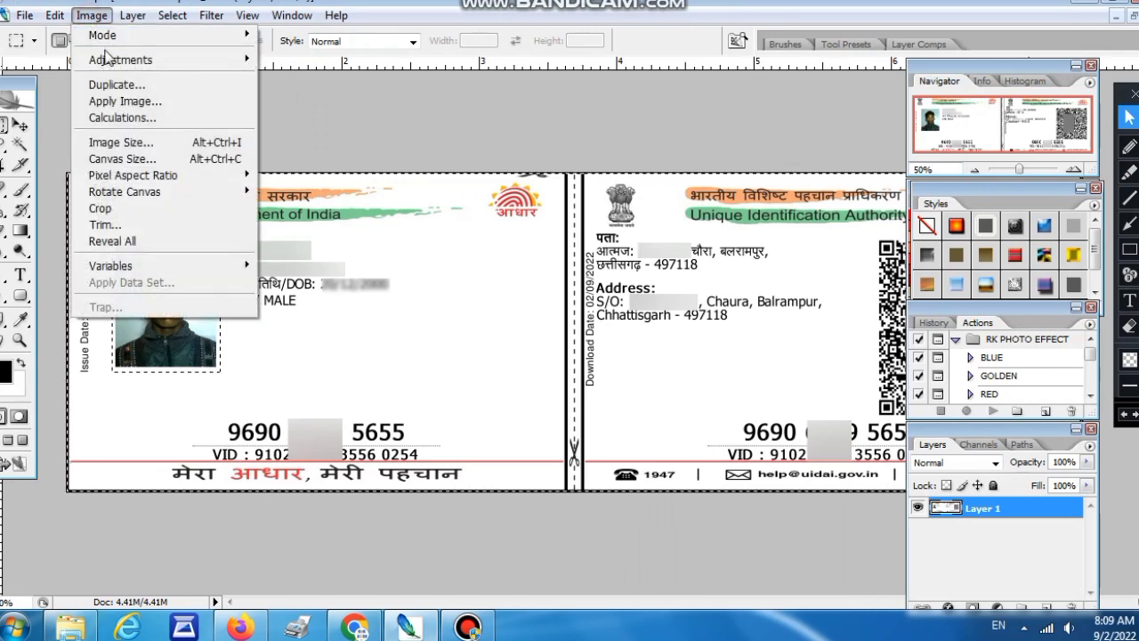
pyautogui.click(276, 61)
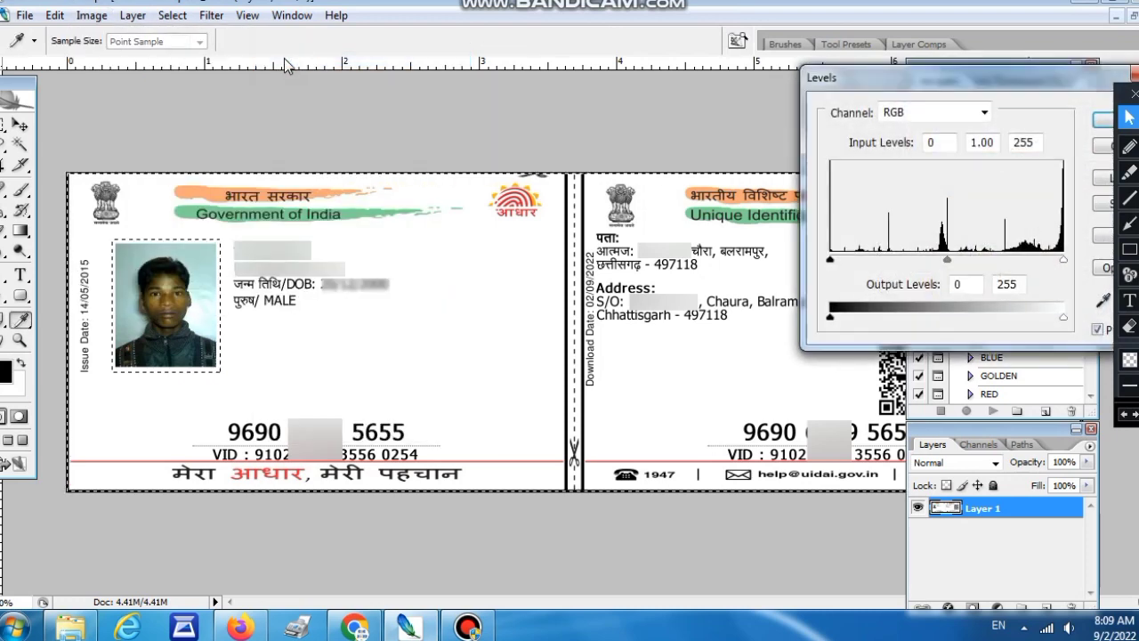
pyautogui.click(1129, 250)
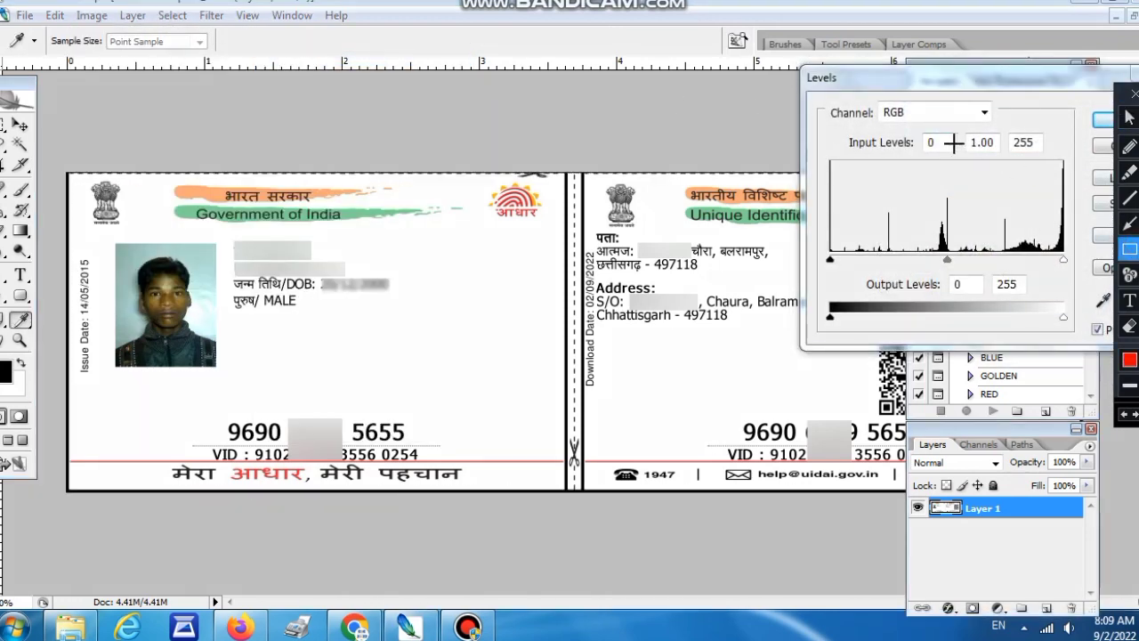
pyautogui.moveTo(918, 128)
pyautogui.mouseDown()
pyautogui.moveTo(959, 151)
pyautogui.moveTo(1044, 157)
pyautogui.mouseUp()
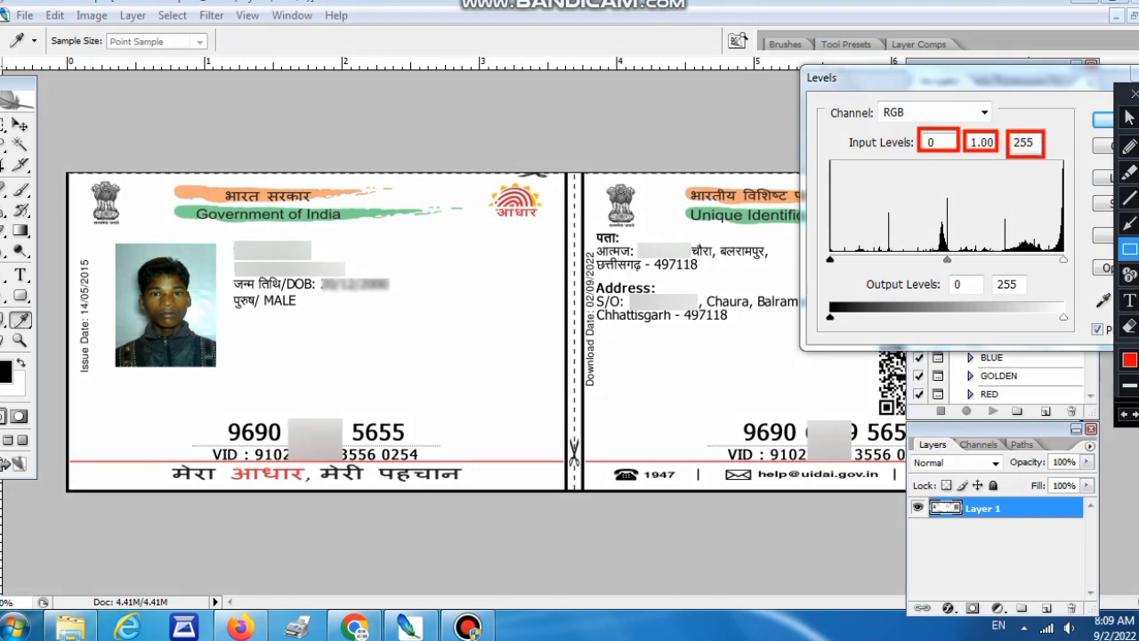
pyautogui.click(1128, 326)
pyautogui.click(1129, 325)
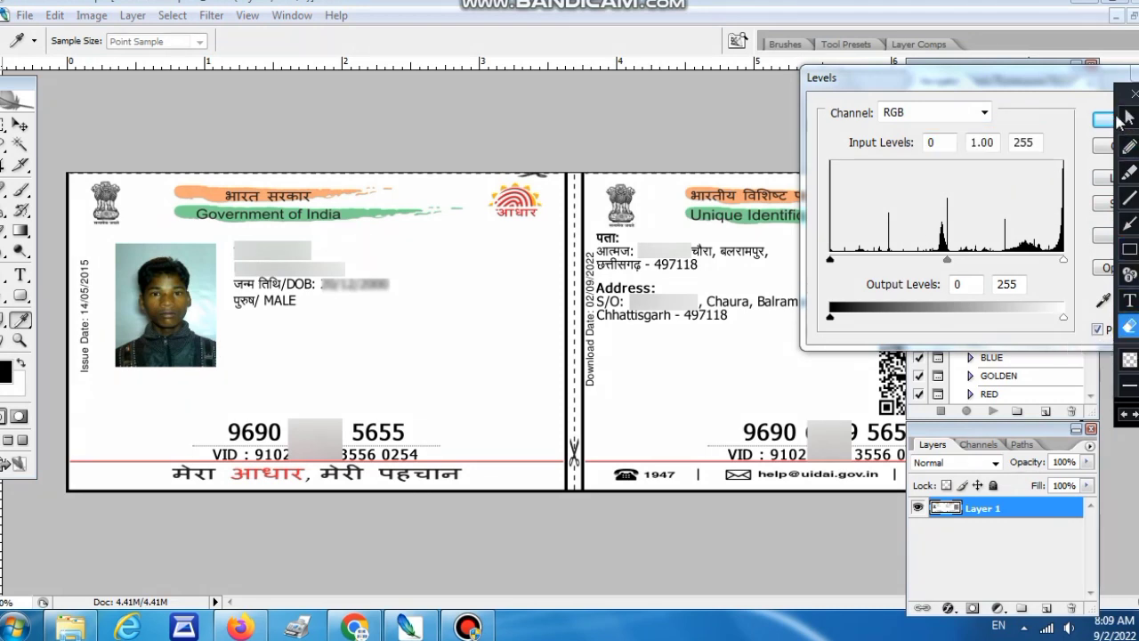
pyautogui.click(1129, 114)
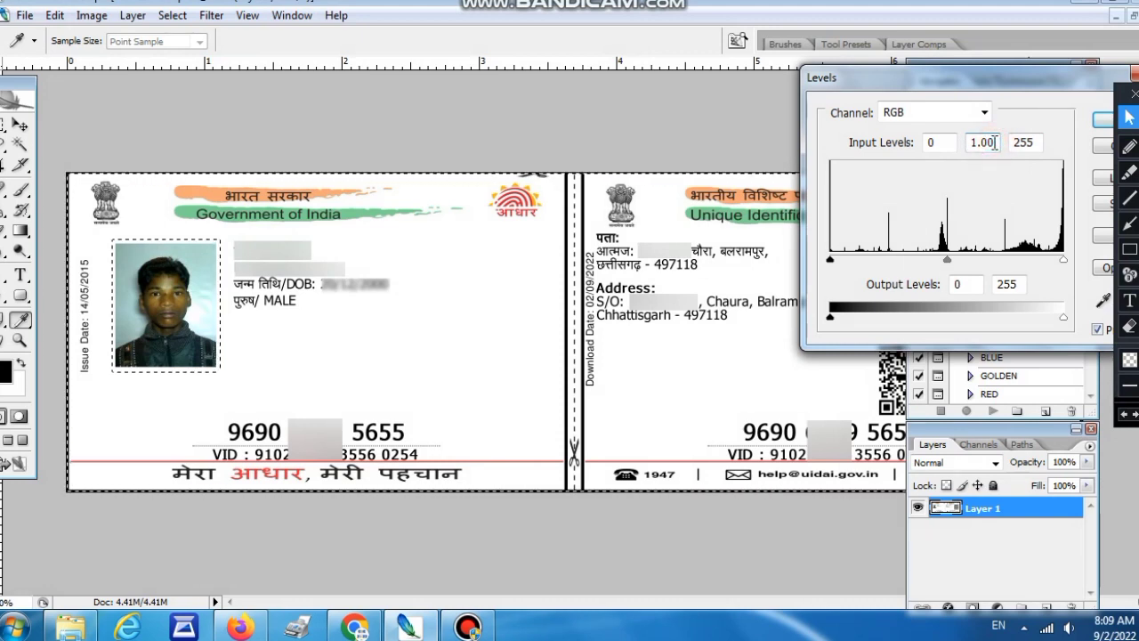
pyautogui.press('BackSpace')
pyautogui.press('BackSpace')
pyautogui.press('BackSpace')
pyautogui.press('BackSpace')
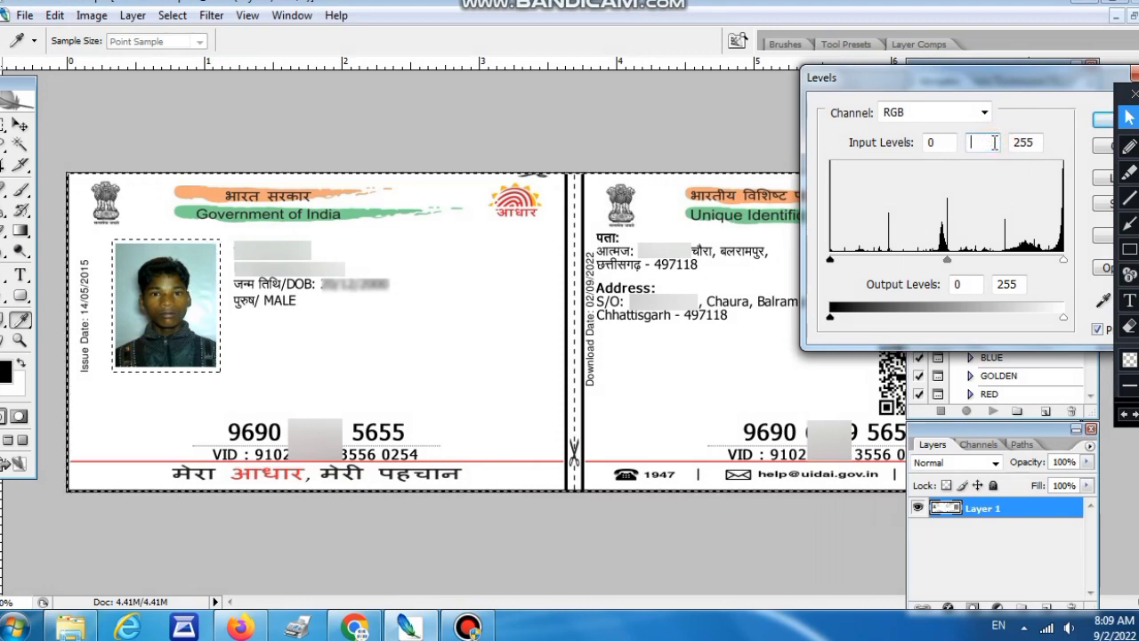
pyautogui.write('.5')
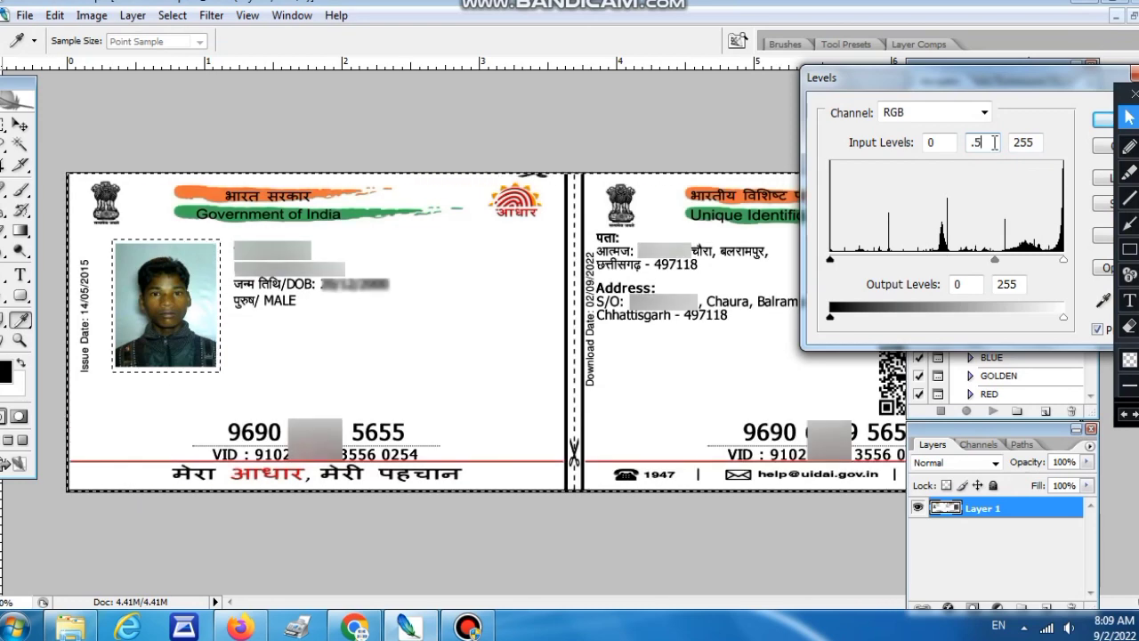
pyautogui.write('0')
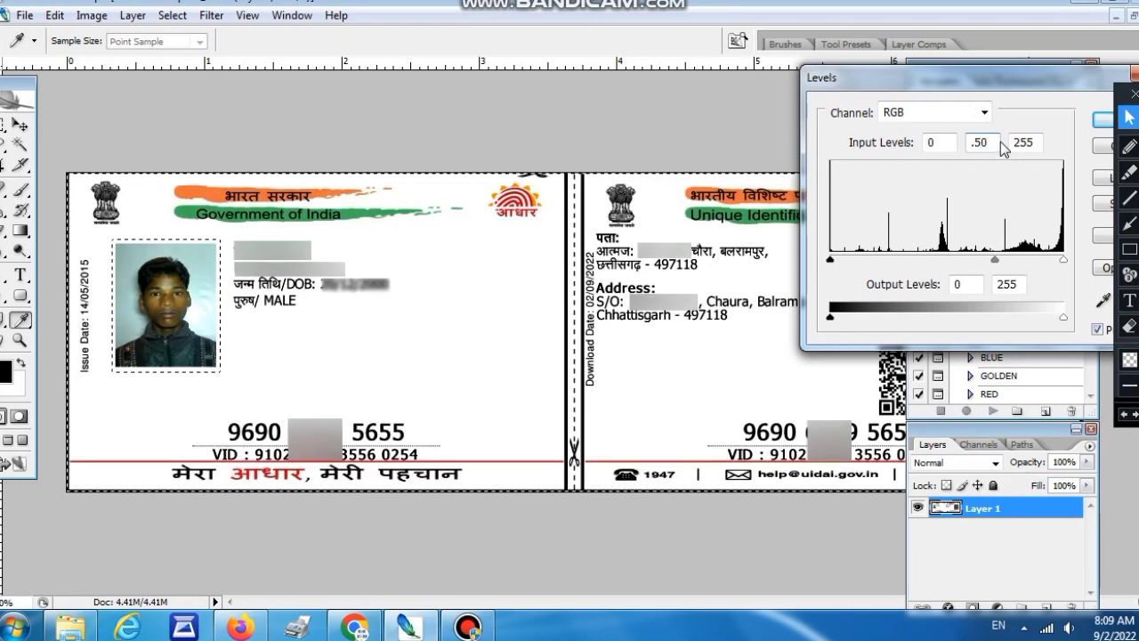
pyautogui.click(1103, 120)
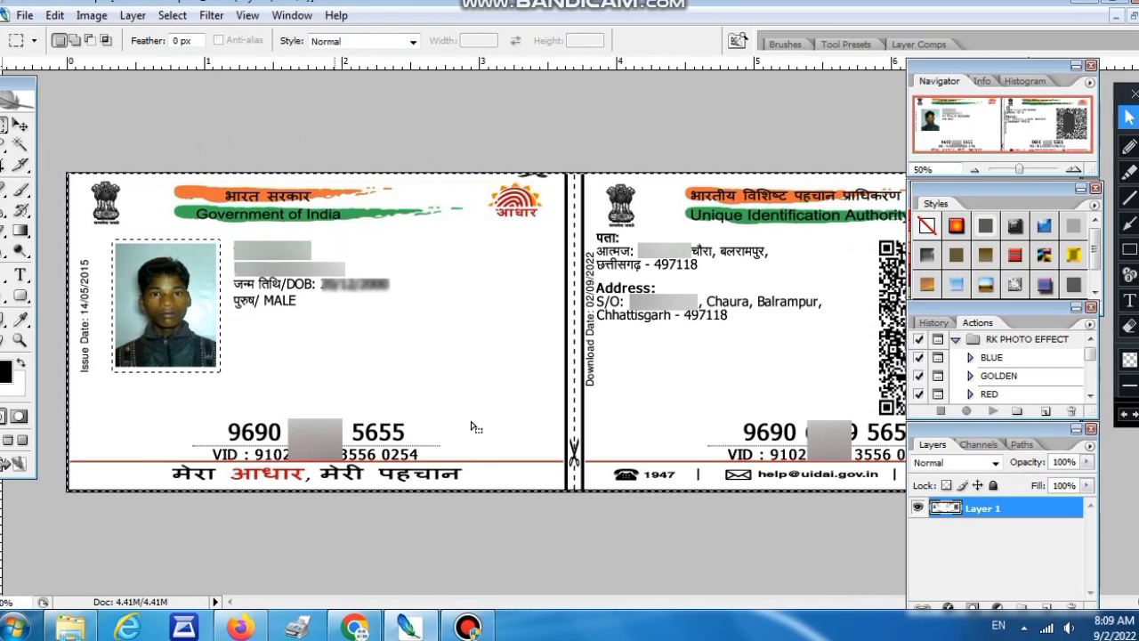
# Remove the marquee selection from the card strip with Select > Deselect.
pyautogui.click(173, 16)
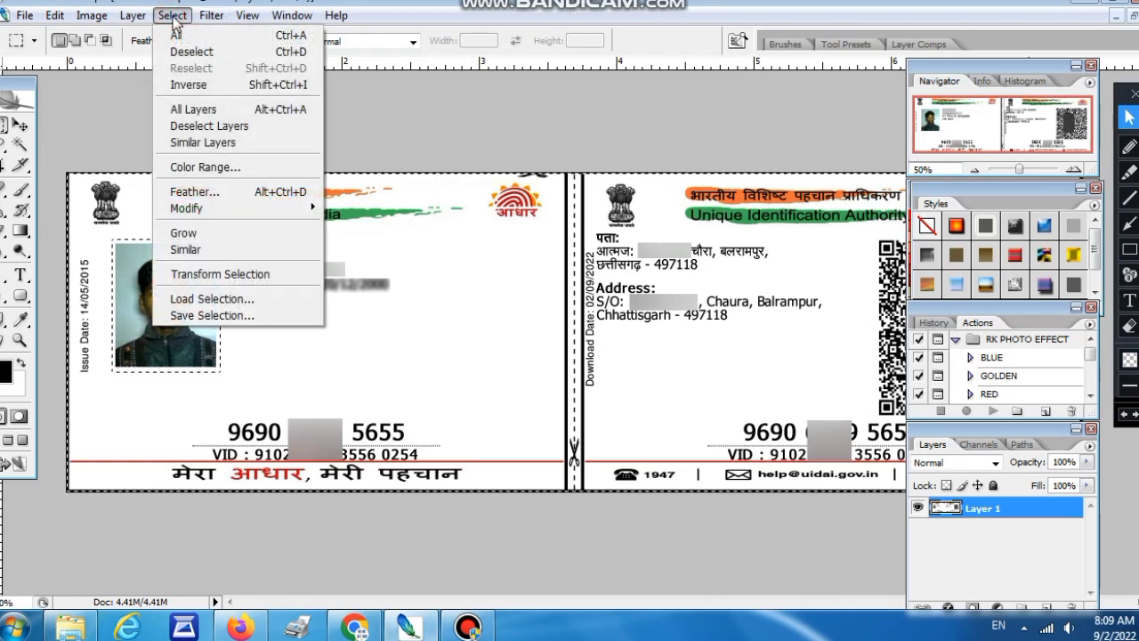
pyautogui.click(189, 52)
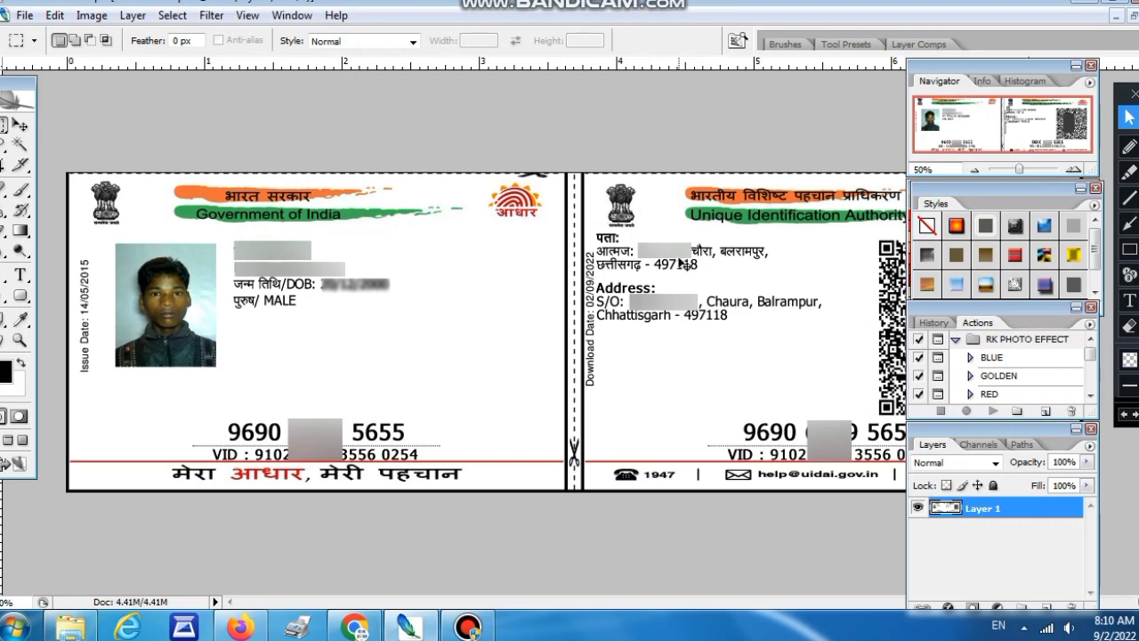
# Create a new A4 document, 210 × 297 mm, 300 pixels/inch, CMYK, white background.
pyautogui.click(24, 16)
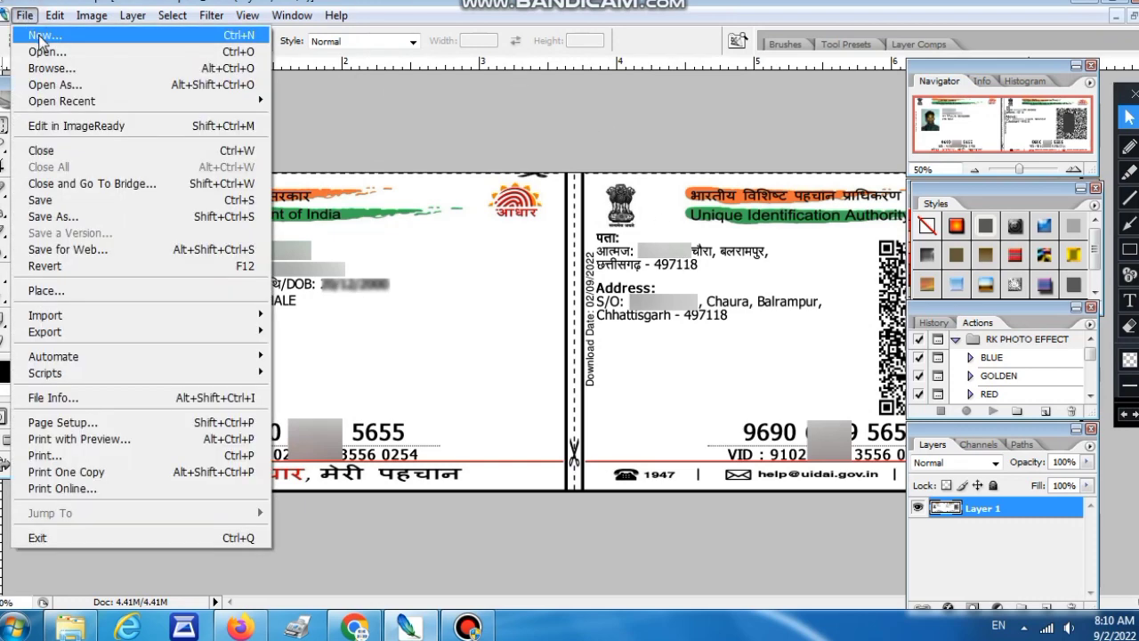
pyautogui.click(204, 36)
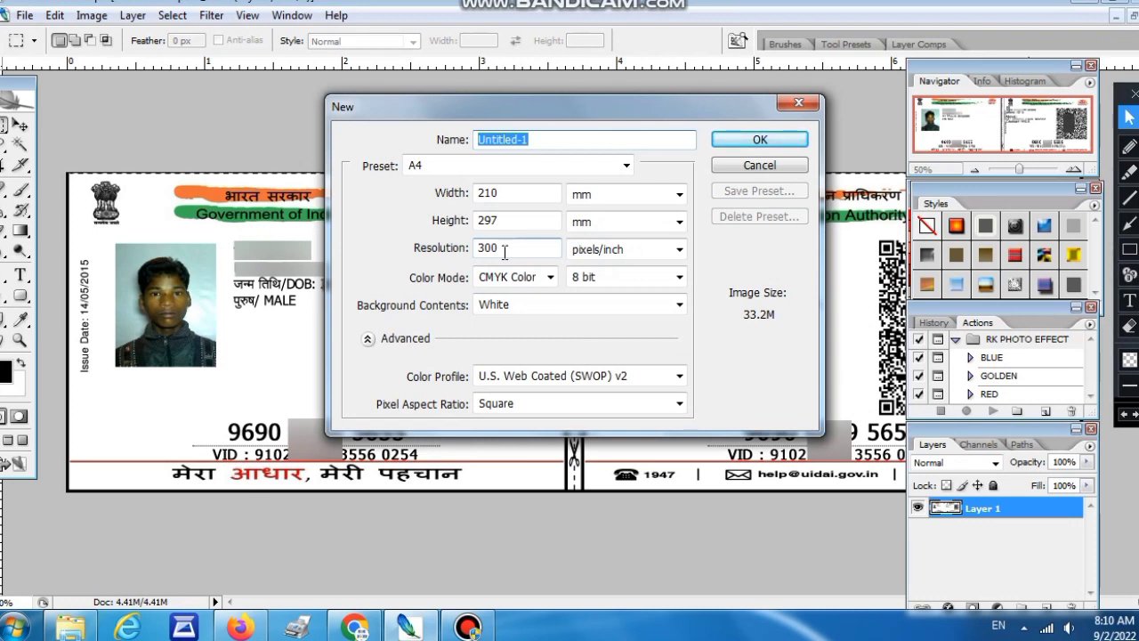
pyautogui.click(767, 142)
# Arrange the A4 and Aadhar Card windows side by side and drag the card toward the page.
pyautogui.click(1135, 18)
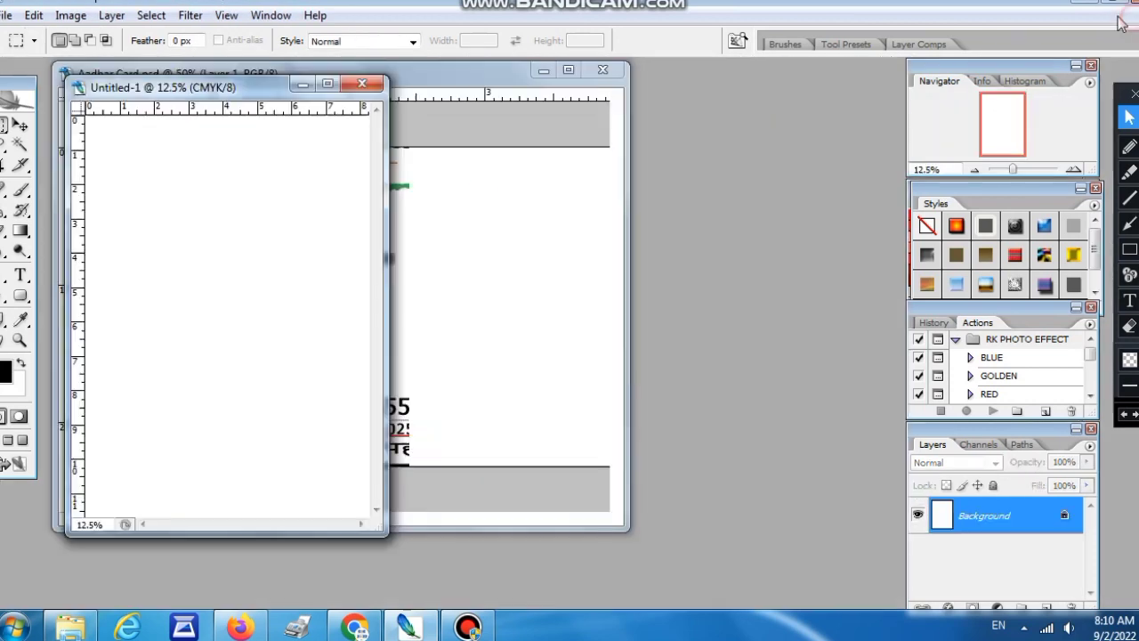
pyautogui.moveTo(111, 84)
pyautogui.mouseDown()
pyautogui.moveTo(605, 105)
pyautogui.moveTo(657, 97)
pyautogui.mouseUp()
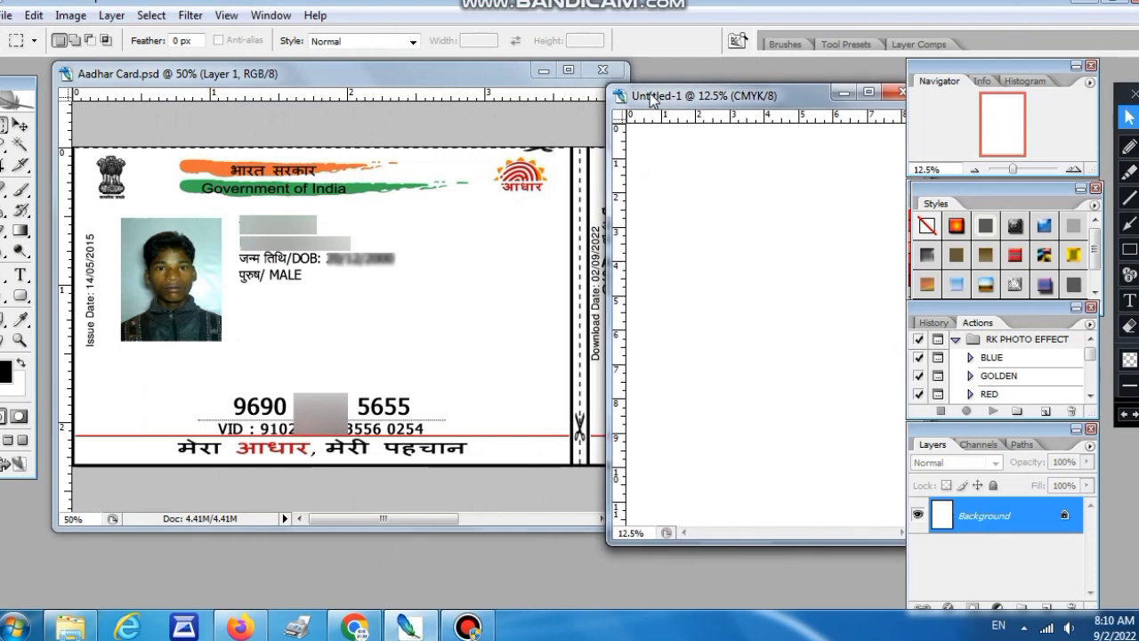
pyautogui.click(78, 155)
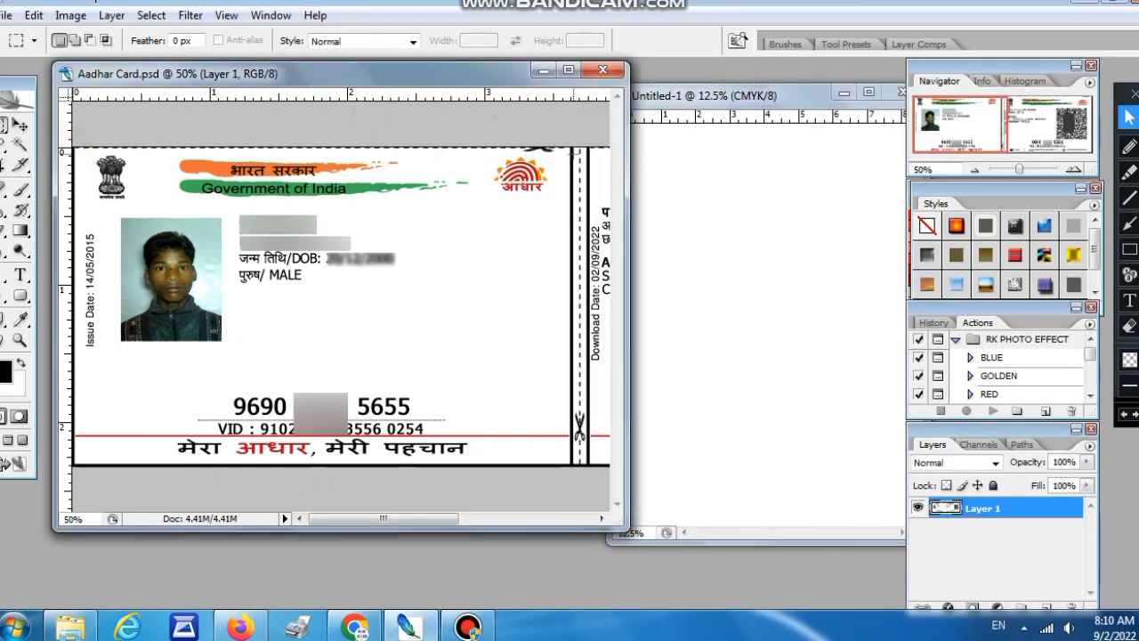
pyautogui.click(20, 126)
pyautogui.moveTo(399, 262); pyautogui.dragTo(743, 280)
# Drop the card front onto the A4 page, maximize the page, and nudge the card up-left.
pyautogui.moveTo(773, 100); pyautogui.dragTo(321, 78)
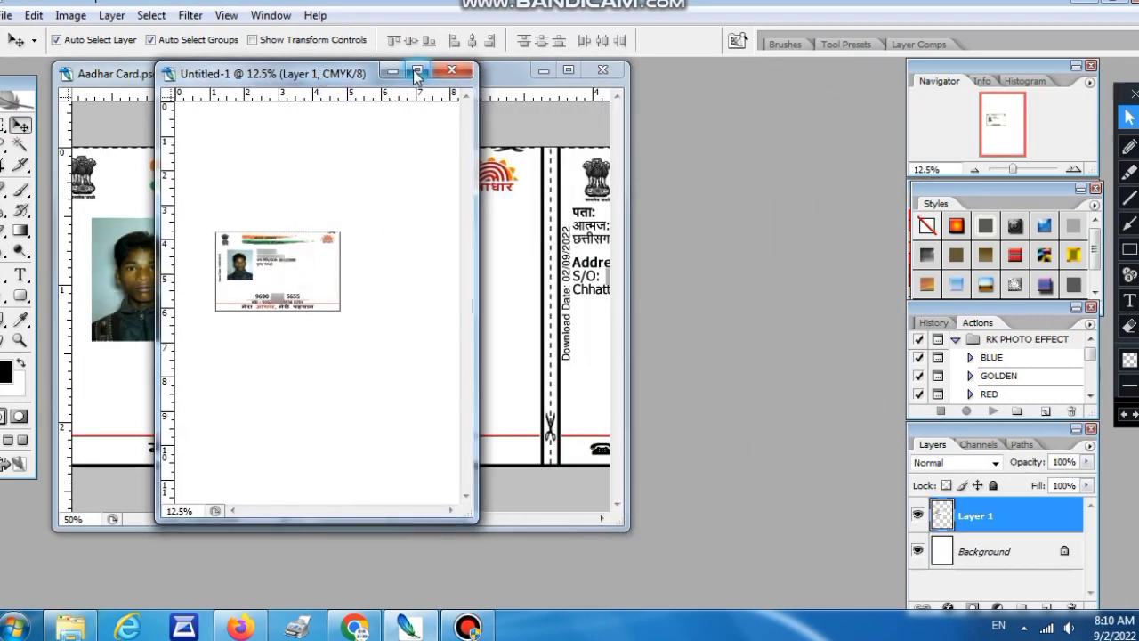
pyautogui.click(417, 69)
pyautogui.moveTo(535, 259); pyautogui.dragTo(532, 238)
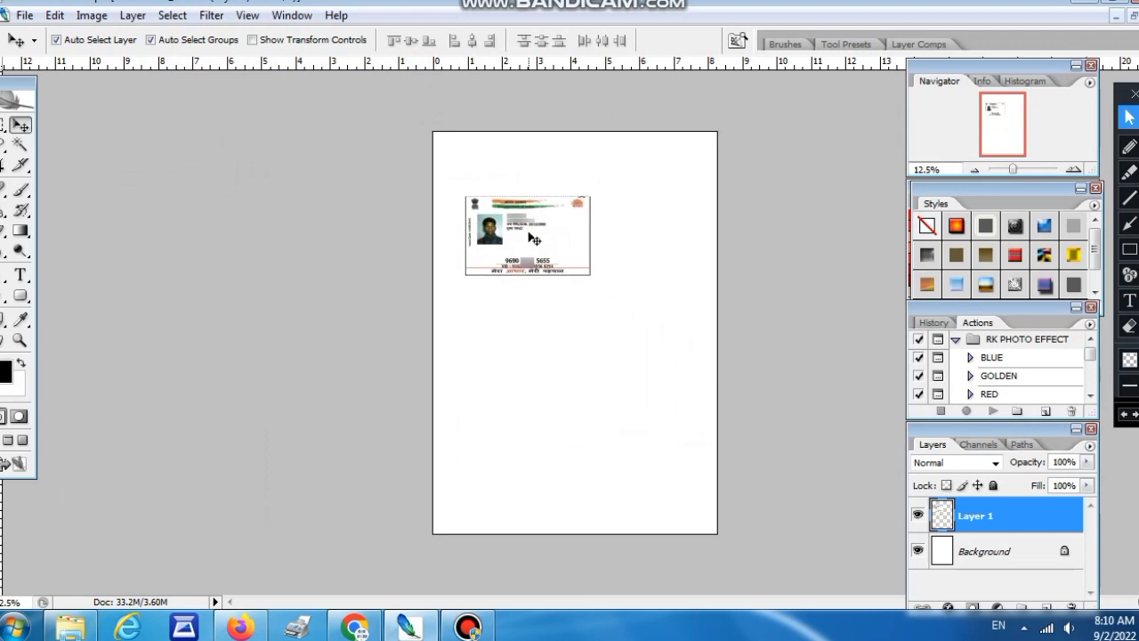
# Free-transform the card front to 8.5 cm wide by 5.5 cm high.
pyautogui.click(55, 16)
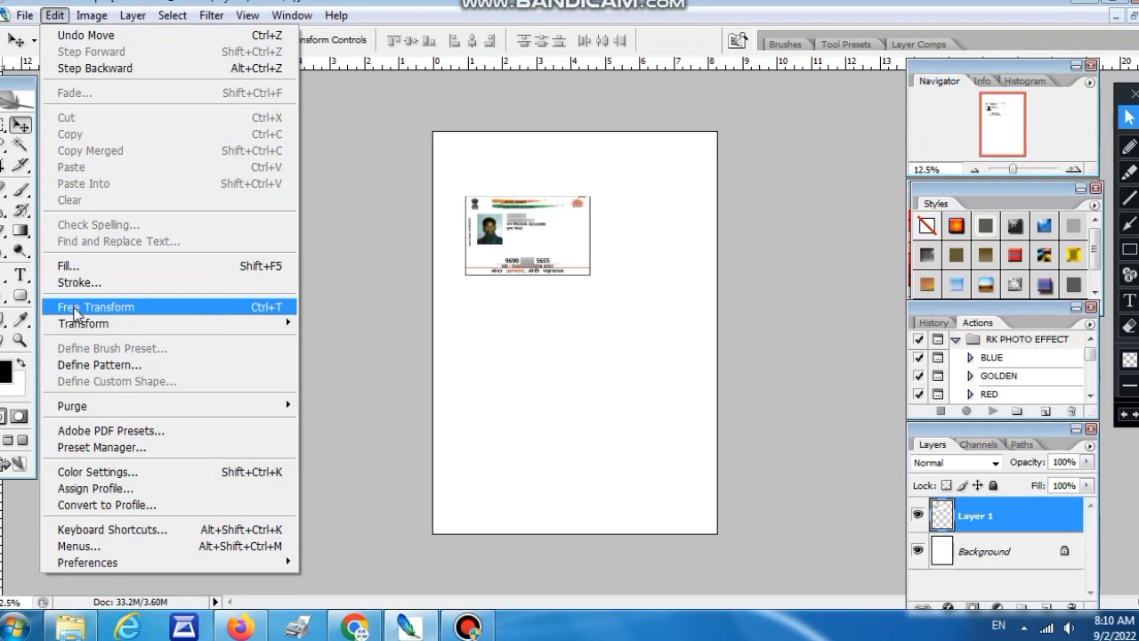
pyautogui.click(75, 307)
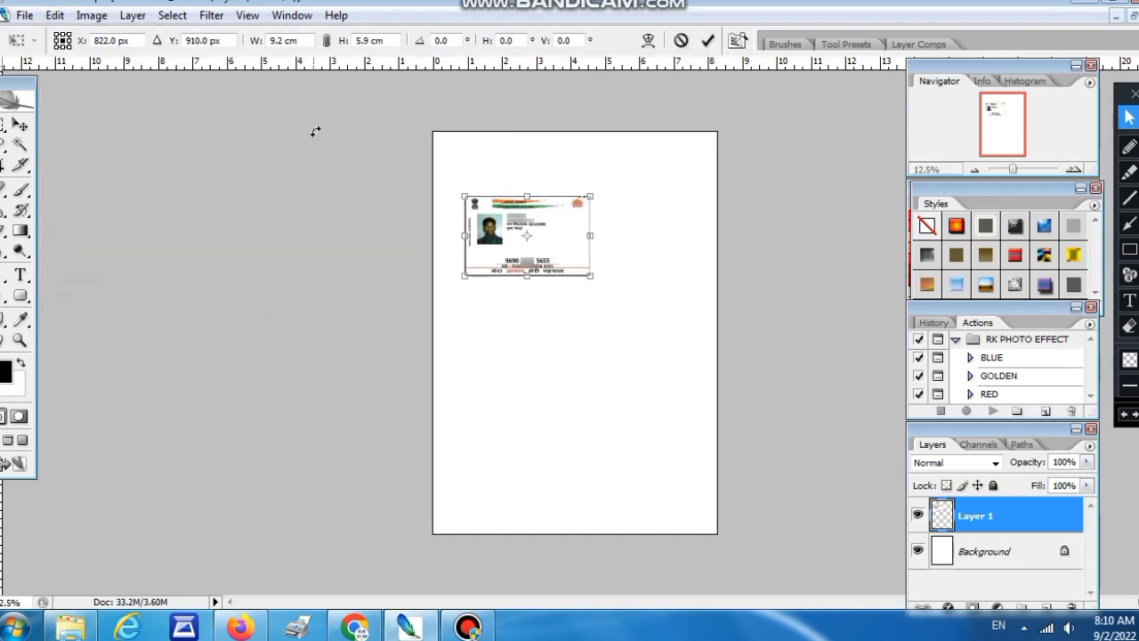
pyautogui.doubleClick(283, 41)
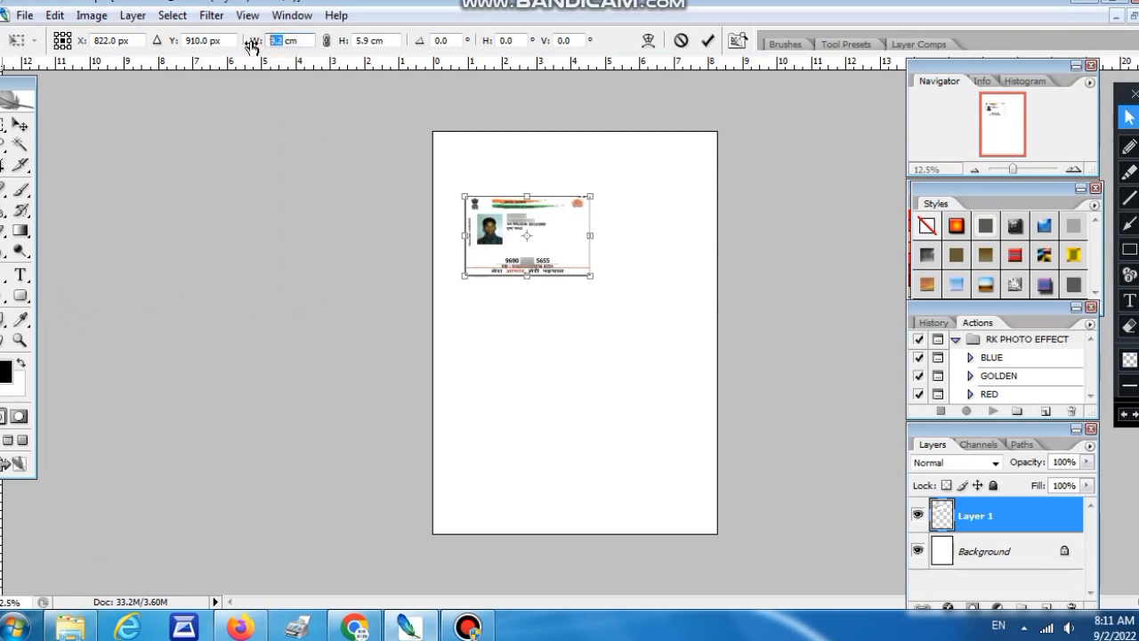
pyautogui.write('8.')
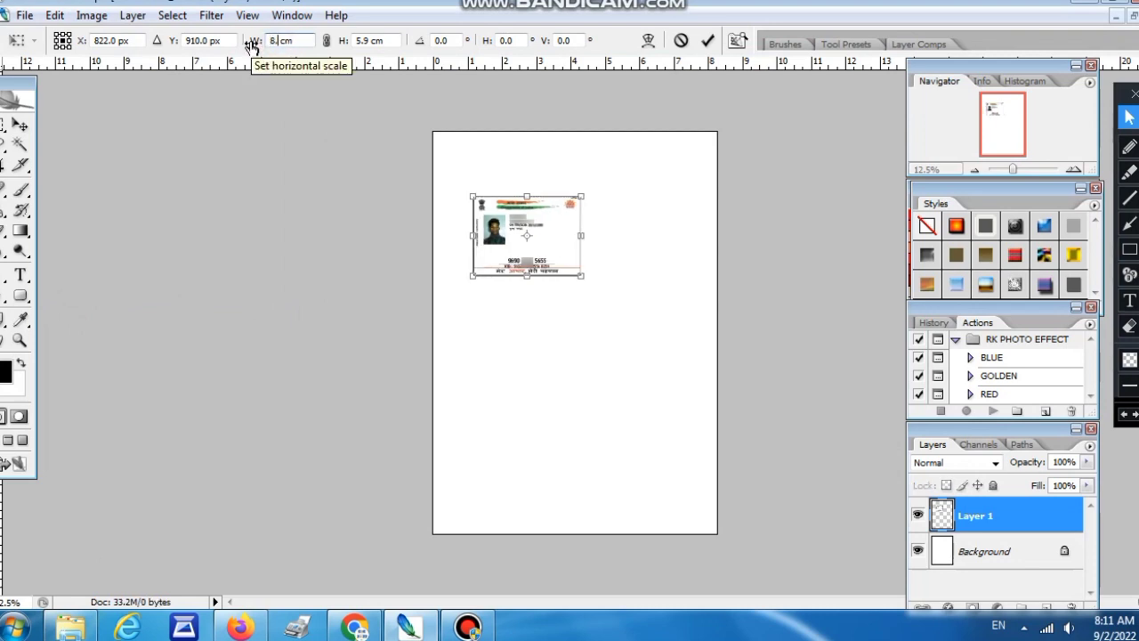
pyautogui.write('5')
pyautogui.click(371, 41)
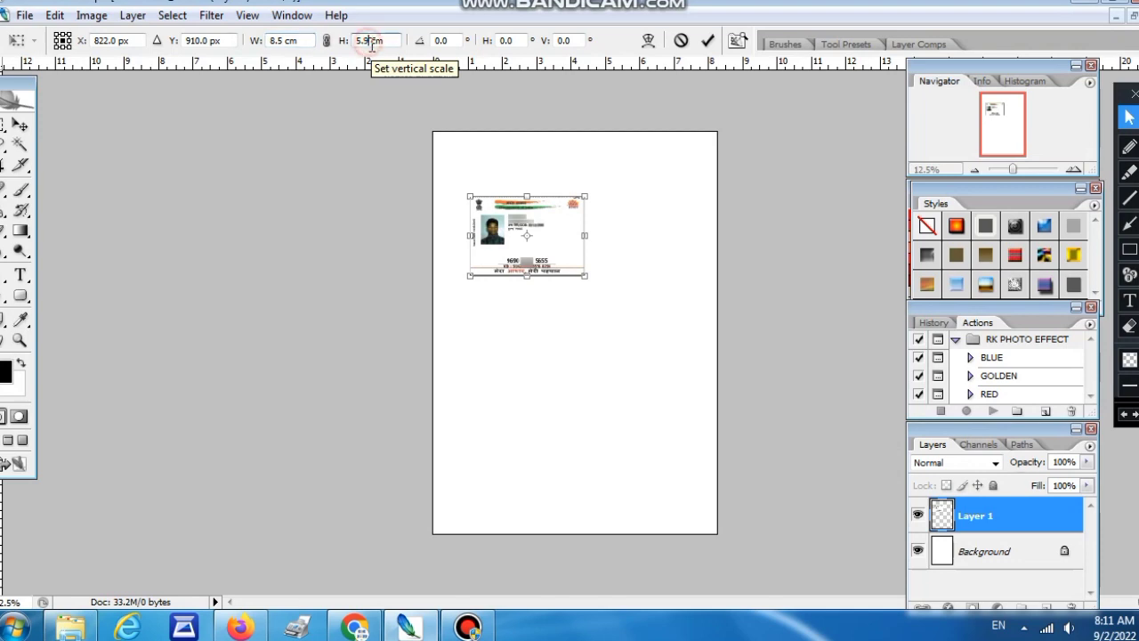
pyautogui.doubleClick(370, 41)
pyautogui.write('5.5')
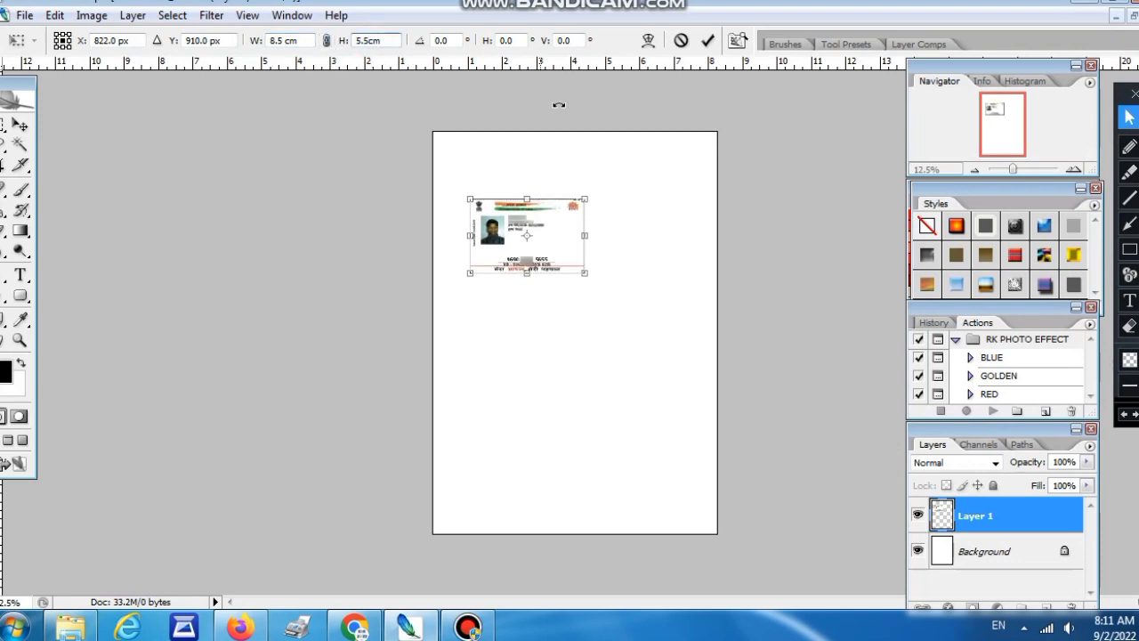
pyautogui.click(707, 40)
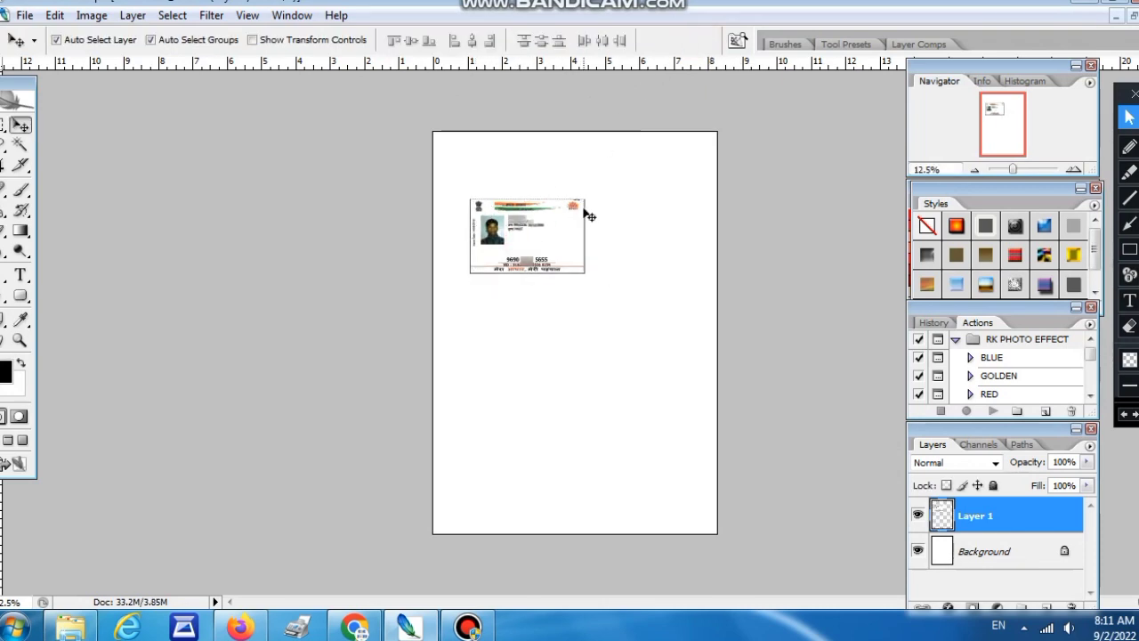
# Outline the card front with a 1 px black stroke.
pyautogui.click(54, 15)
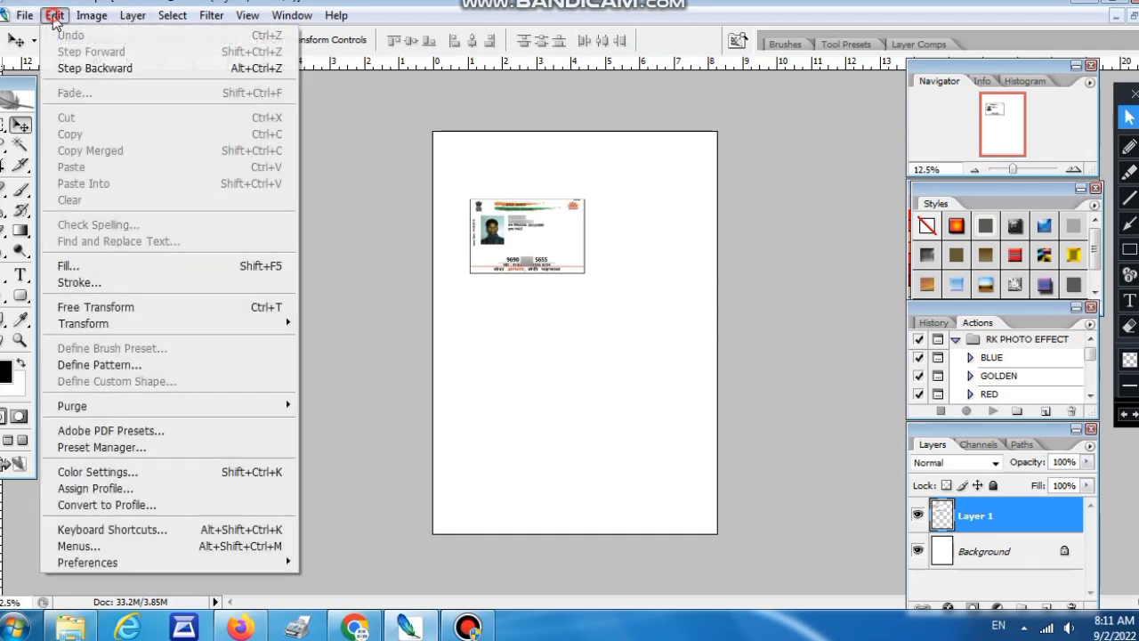
pyautogui.click(80, 283)
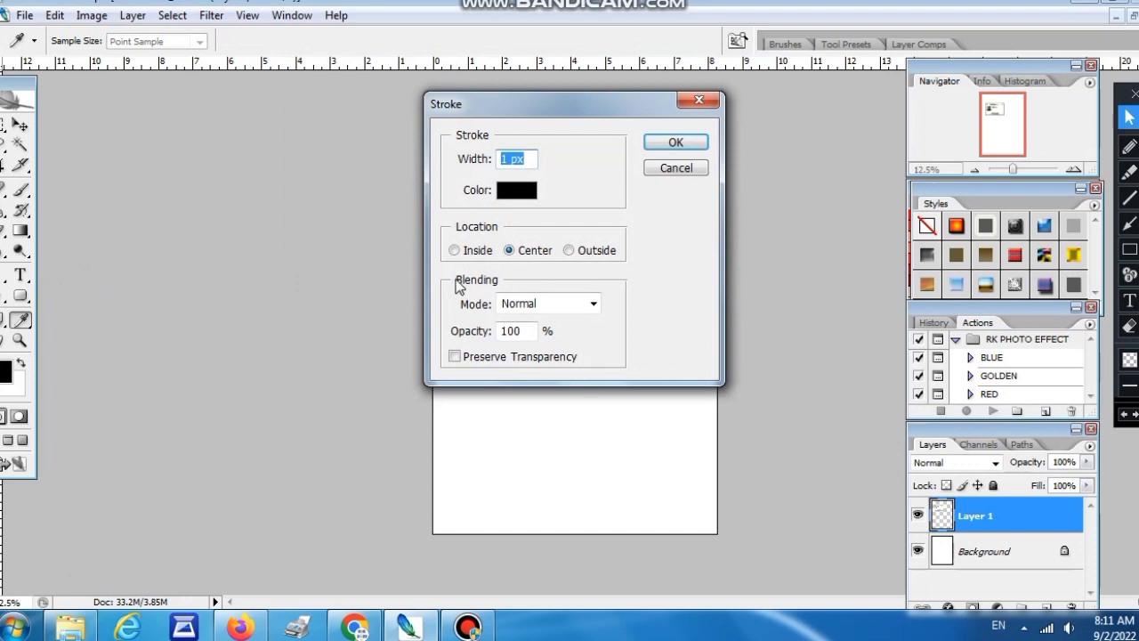
pyautogui.click(504, 158)
pyautogui.click(675, 149)
pyautogui.press('v')
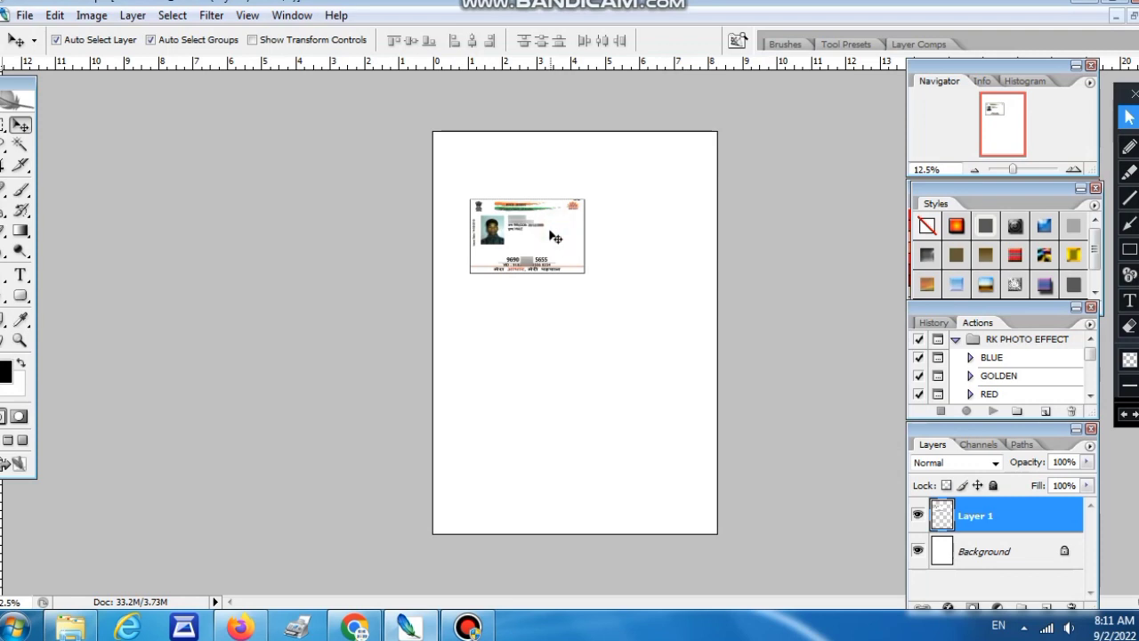
# Move the card to the page's top-left corner and restore the windows side by side.
pyautogui.moveTo(539, 238); pyautogui.dragTo(503, 171)
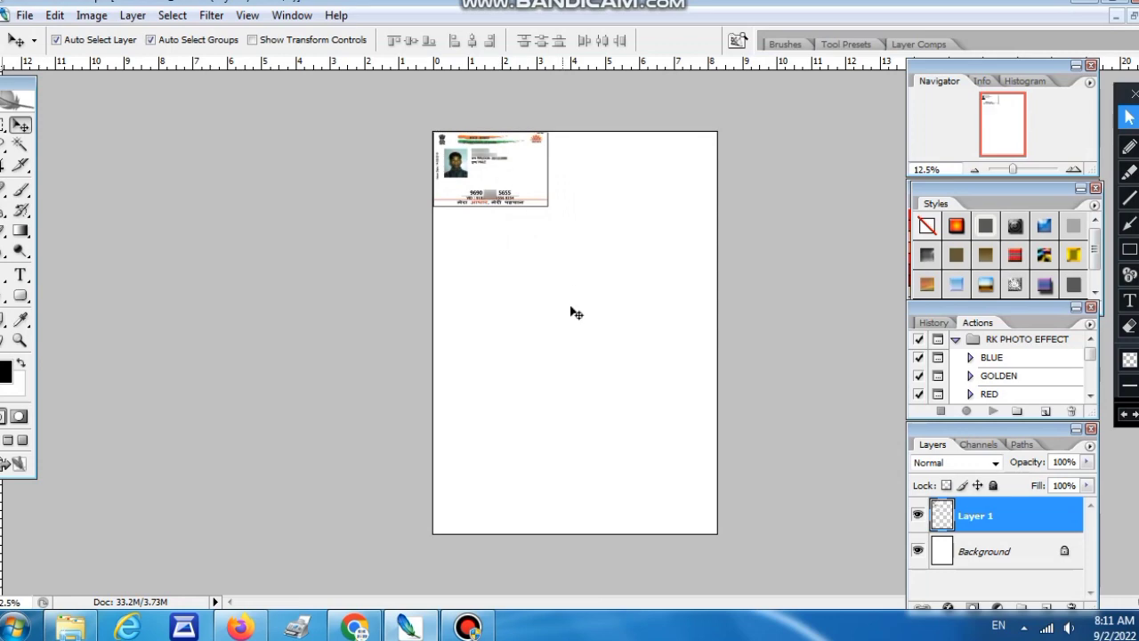
pyautogui.click(1132, 19)
pyautogui.moveTo(242, 86); pyautogui.dragTo(605, 129)
# Select the card back in the Aadhar Card image and drag it onto the A4 page.
pyautogui.moveTo(318, 518); pyautogui.dragTo(454, 518)
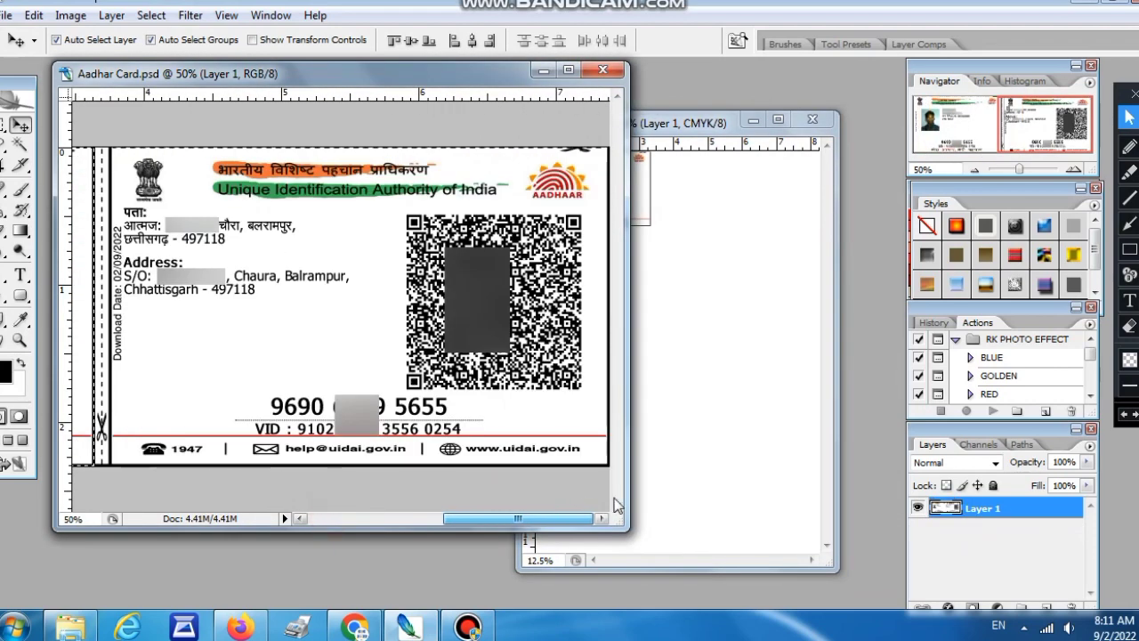
pyautogui.click(5, 125)
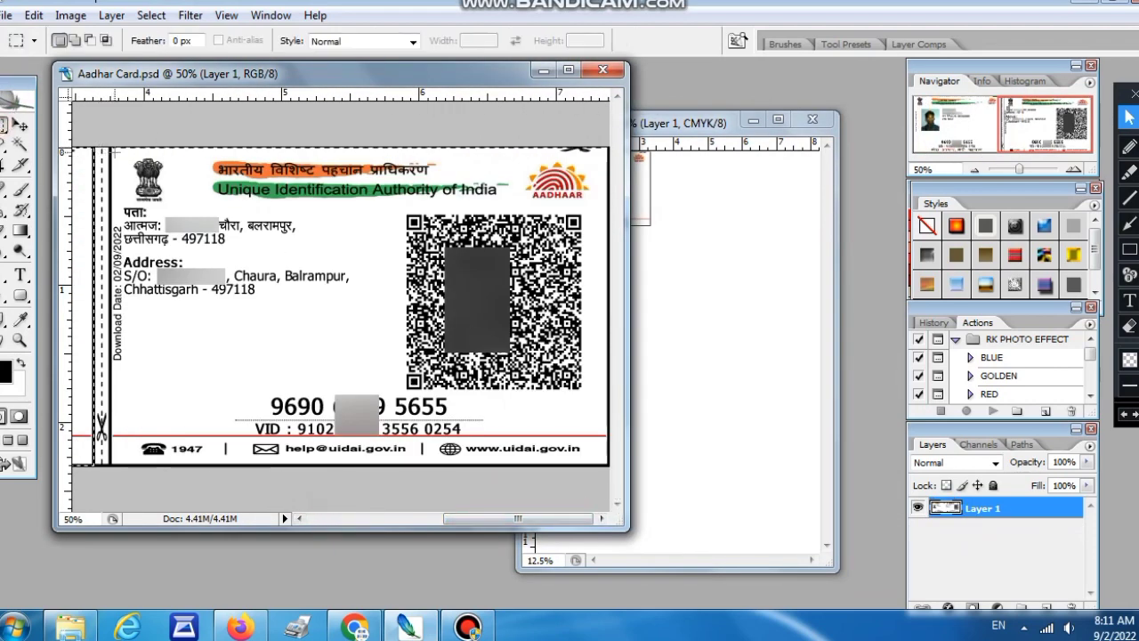
pyautogui.moveTo(94, 147); pyautogui.dragTo(686, 470)
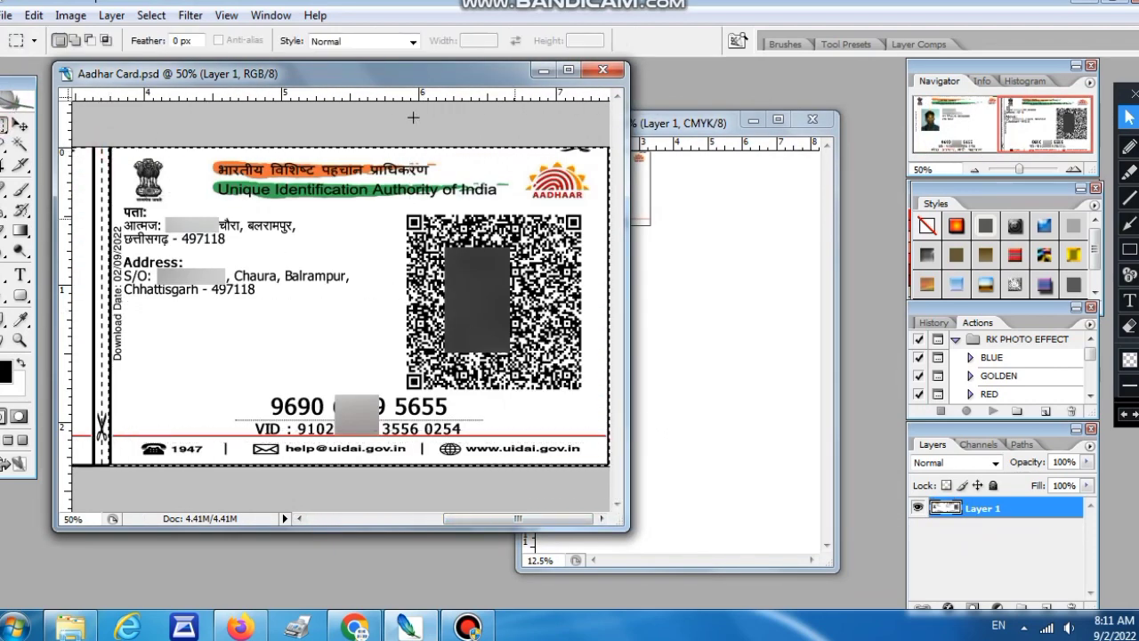
pyautogui.click(19, 125)
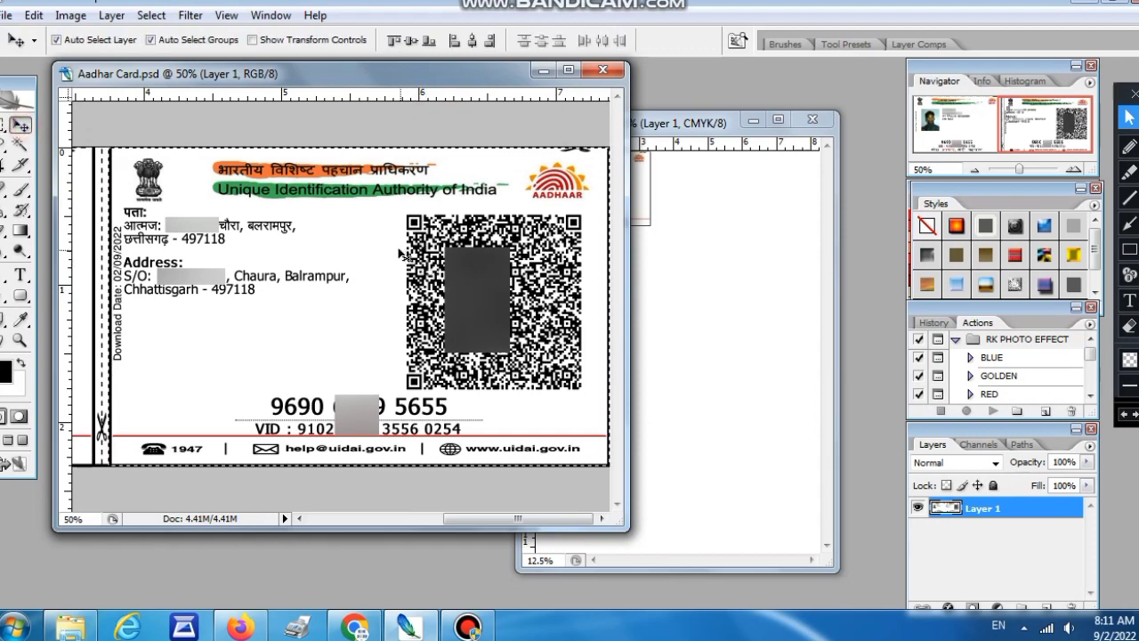
pyautogui.moveTo(424, 249)
pyautogui.mouseDown()
pyautogui.moveTo(548, 265)
pyautogui.moveTo(676, 303)
pyautogui.mouseUp()
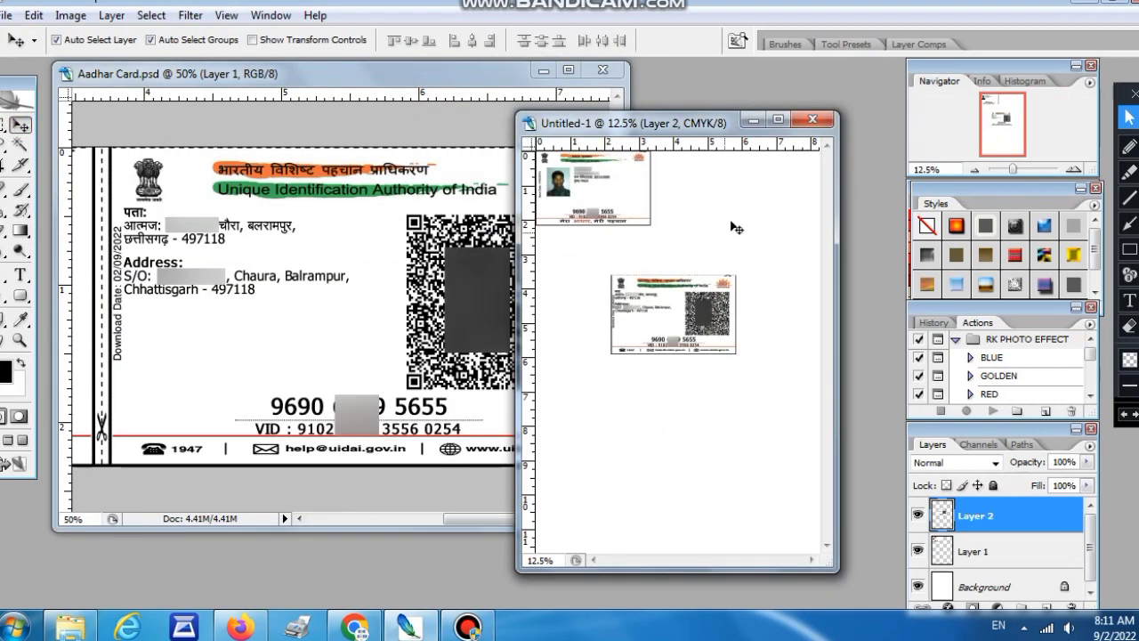
pyautogui.click(778, 122)
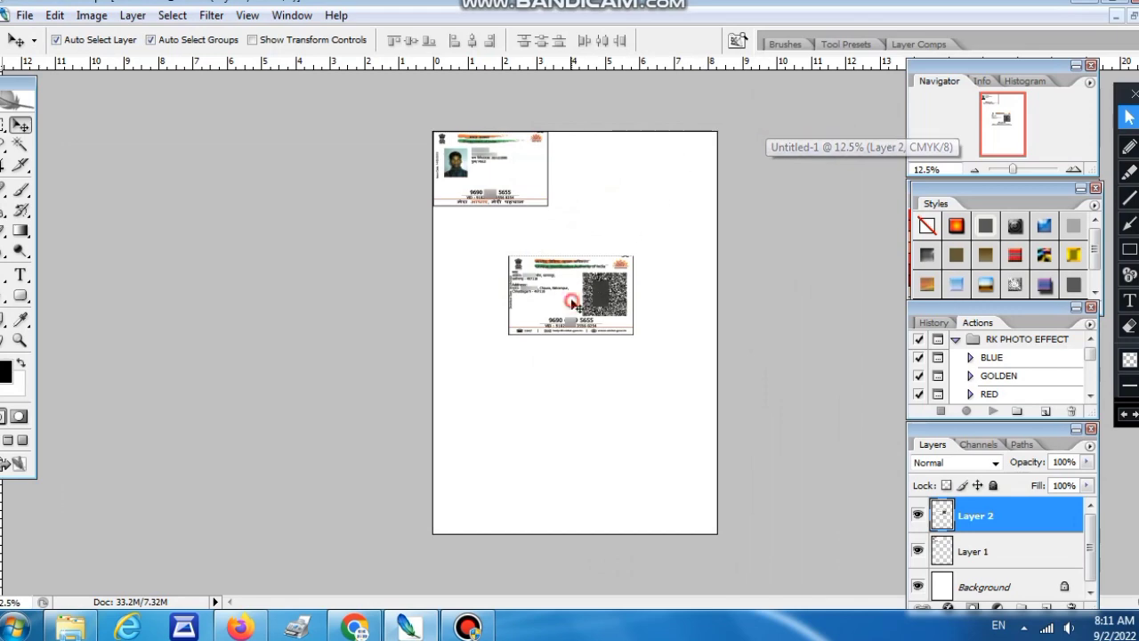
# Free-transform the card back on Layer 2 to 8.5 × 5.5 cm.
pyautogui.click(51, 18)
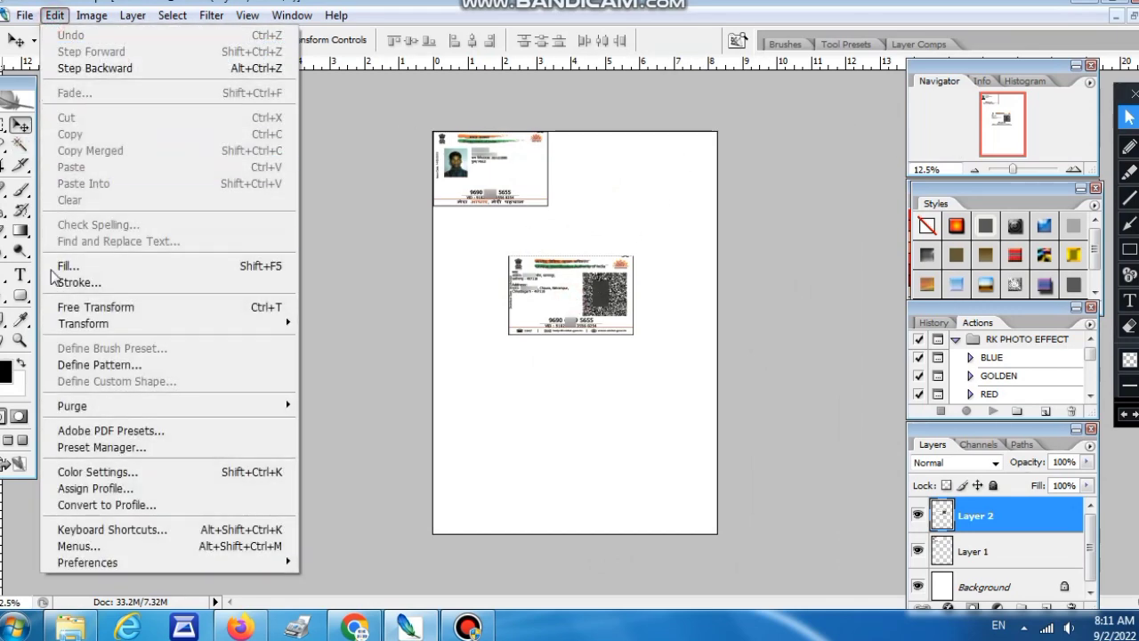
pyautogui.click(89, 307)
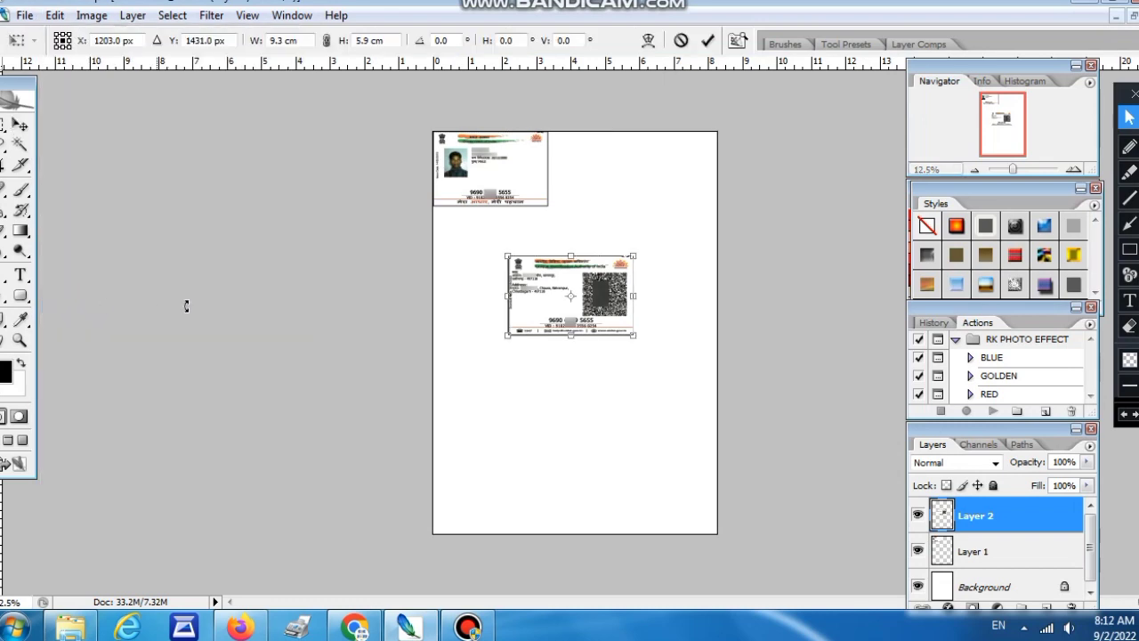
pyautogui.doubleClick(284, 40)
pyautogui.write('8.5')
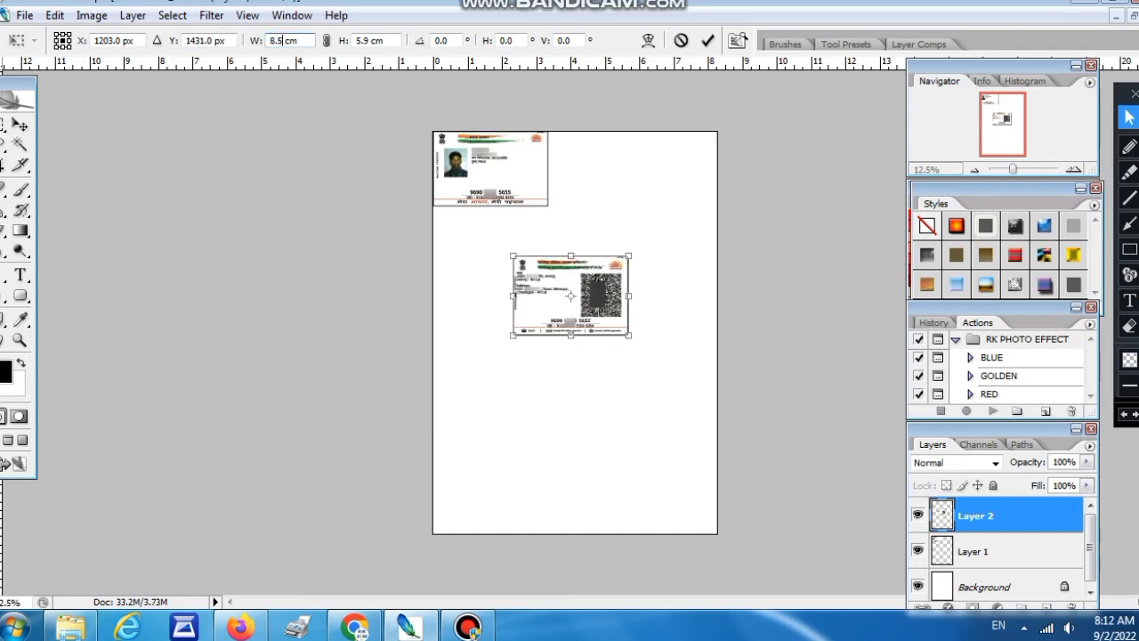
pyautogui.doubleClick(368, 40)
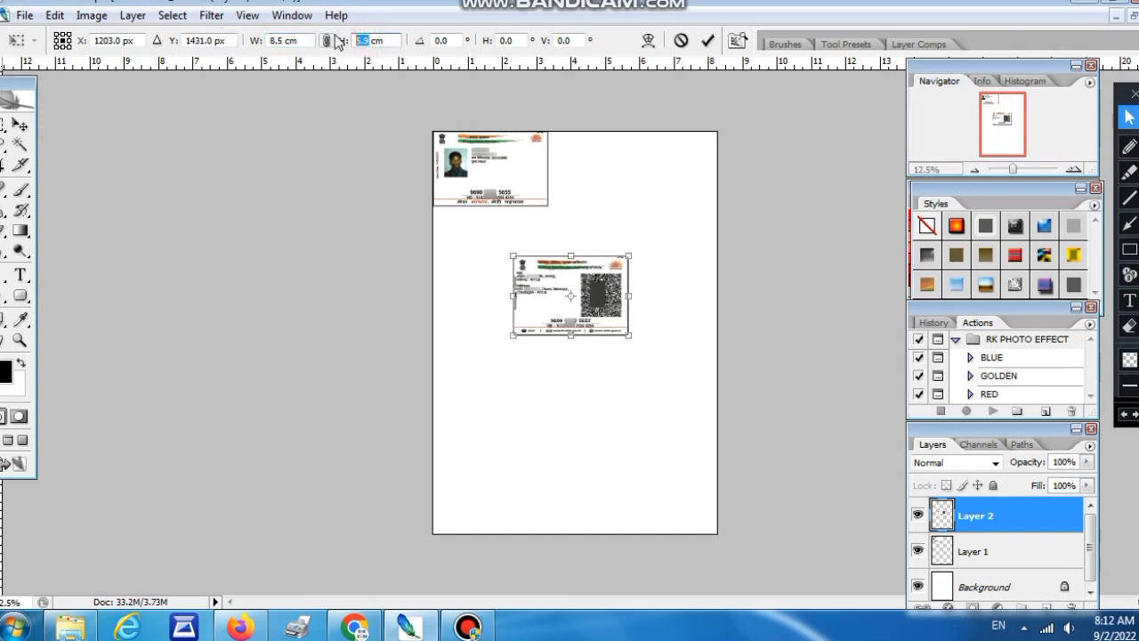
pyautogui.write('5.5')
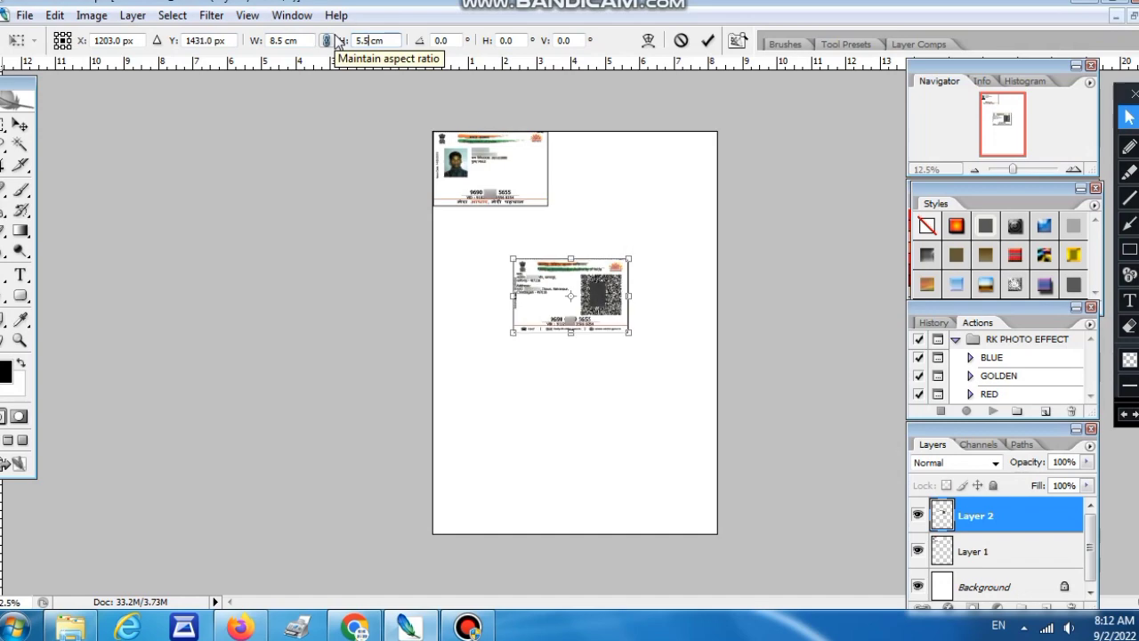
pyautogui.click(707, 40)
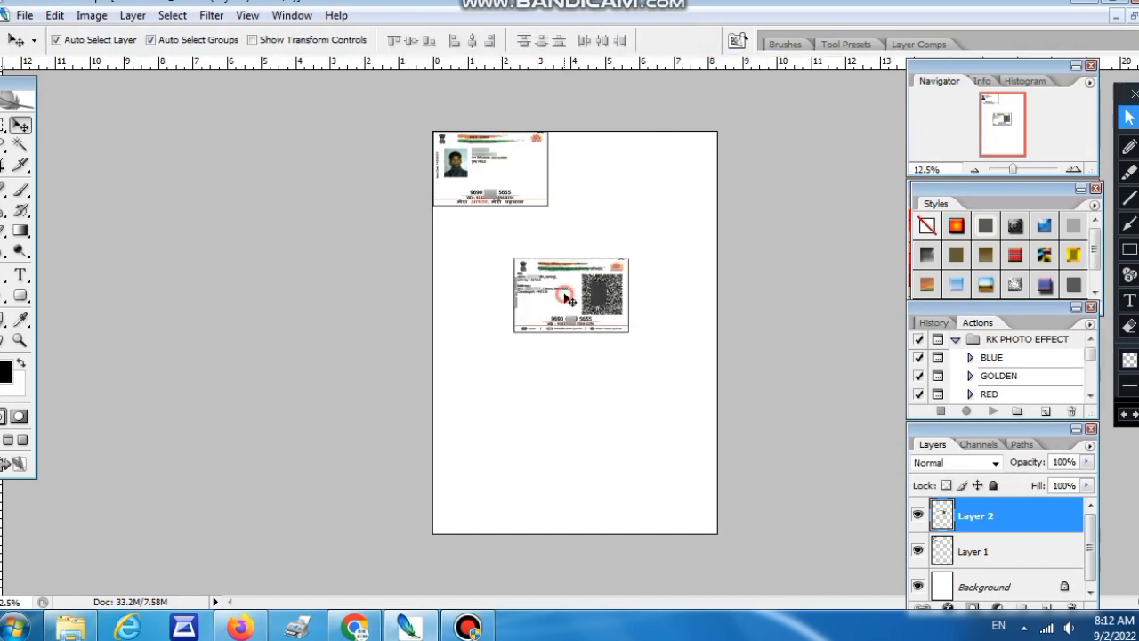
# Give the back card a 1 px black outline and drag it to the top beside the front card.
pyautogui.click(54, 15)
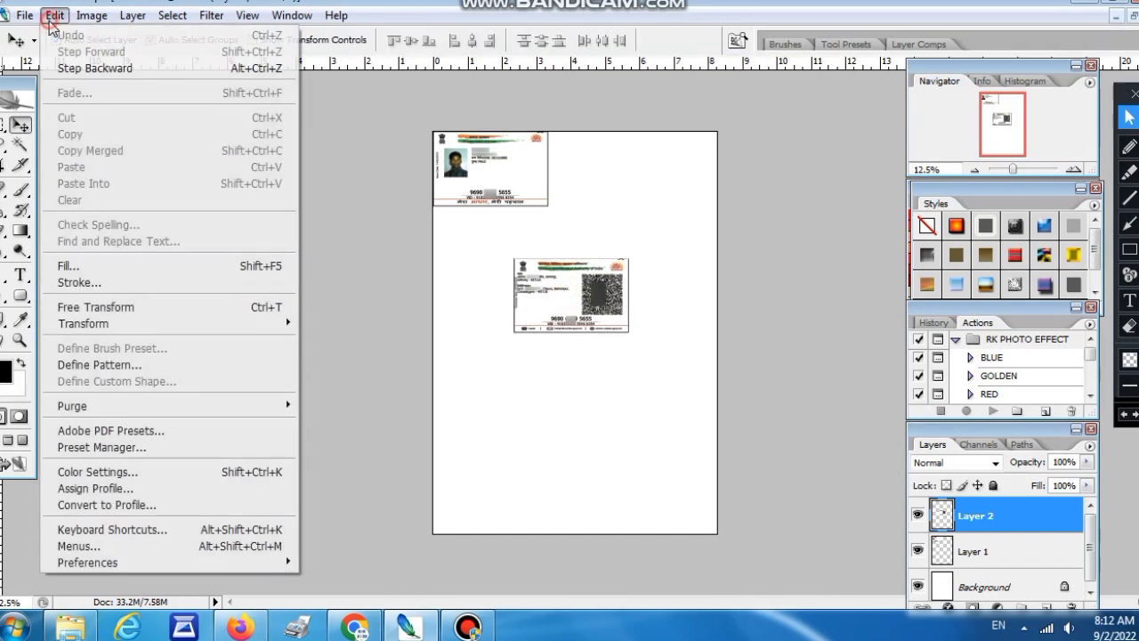
pyautogui.click(62, 281)
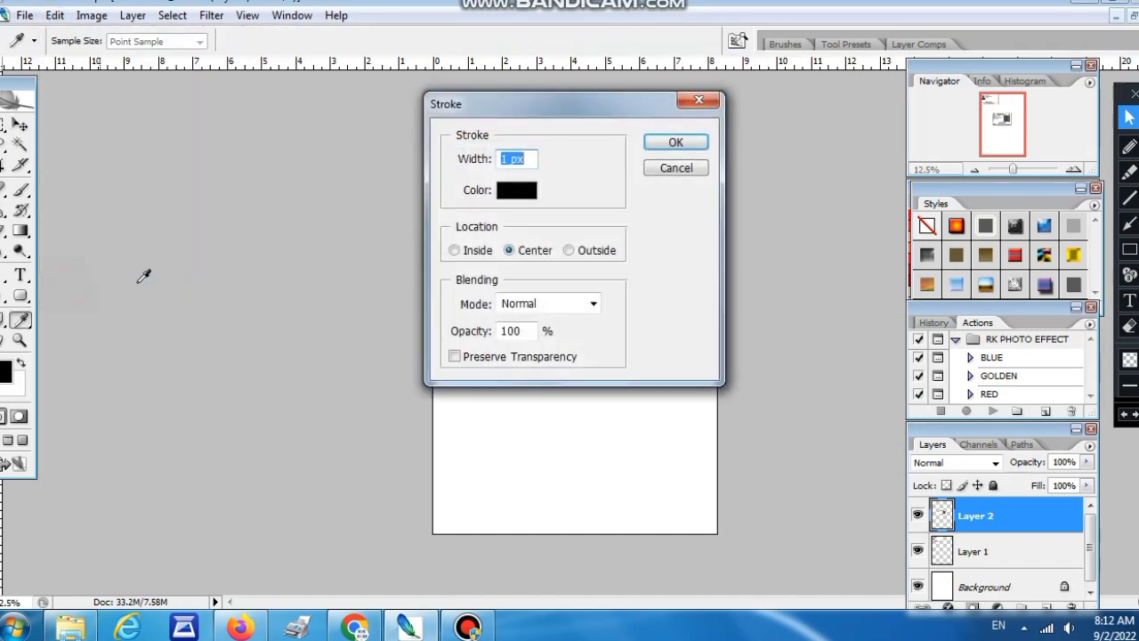
pyautogui.click(672, 144)
pyautogui.moveTo(577, 311); pyautogui.dragTo(613, 191)
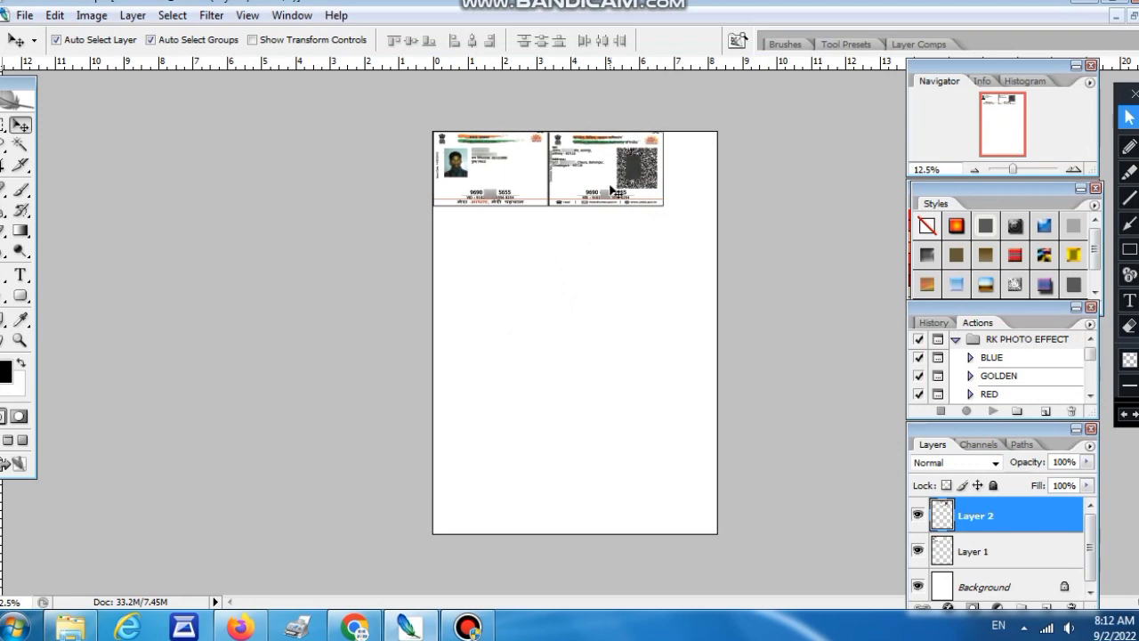
# Zoom in on the card edges and nudge the back card flush against the front card.
pyautogui.click(19, 339)
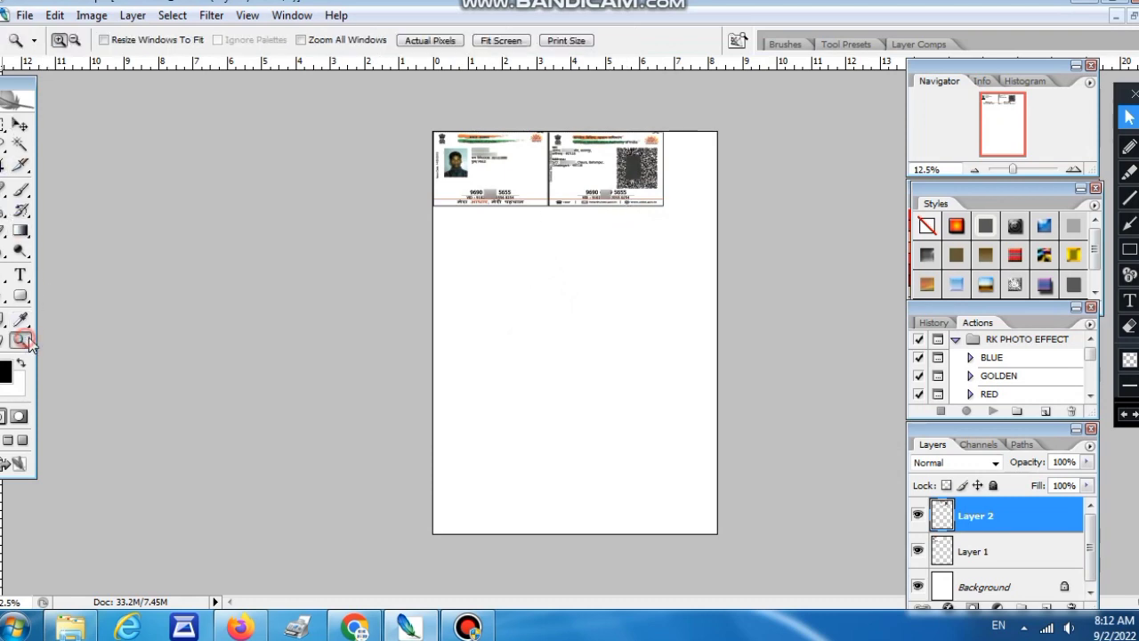
pyautogui.click(512, 173)
pyautogui.click(521, 176)
pyautogui.click(534, 196)
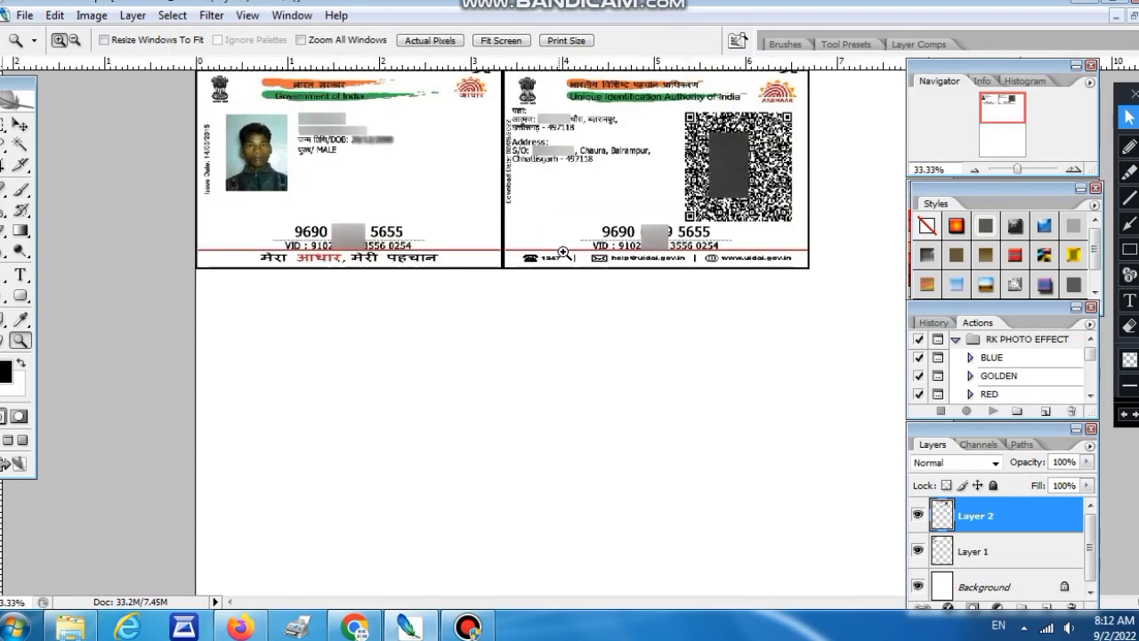
pyautogui.click(559, 235)
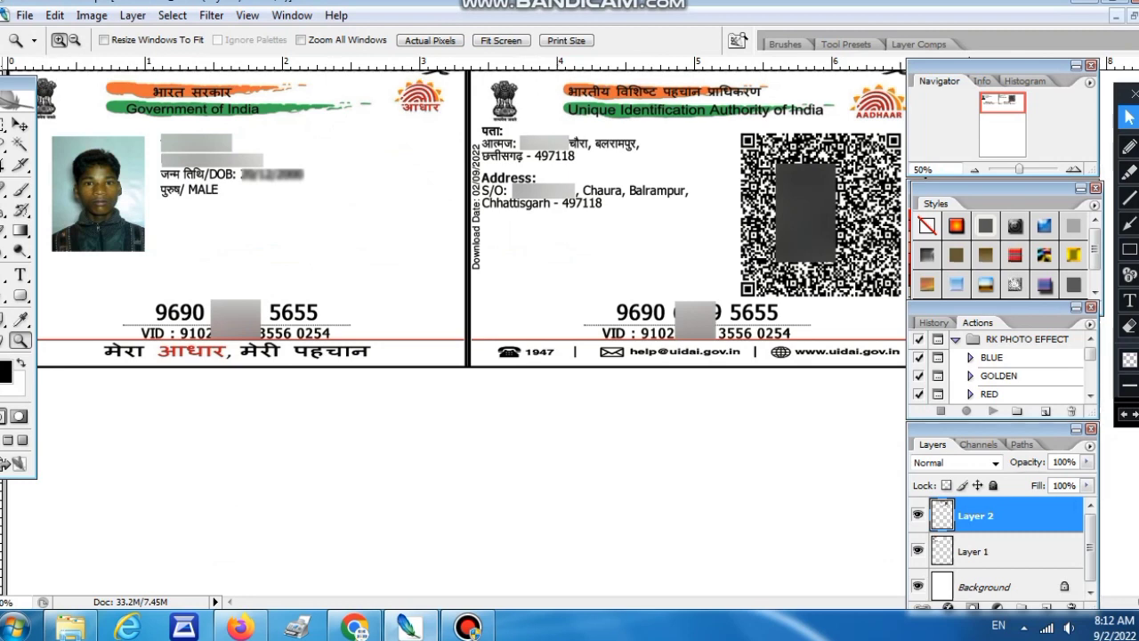
pyautogui.click(20, 125)
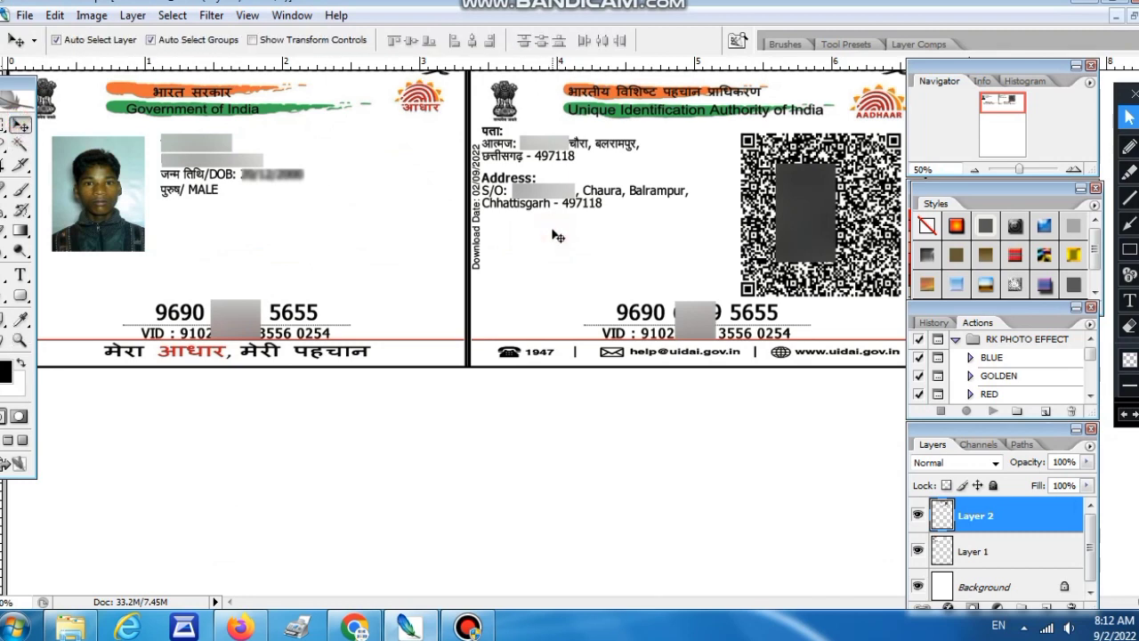
pyautogui.moveTo(557, 235); pyautogui.dragTo(550, 239)
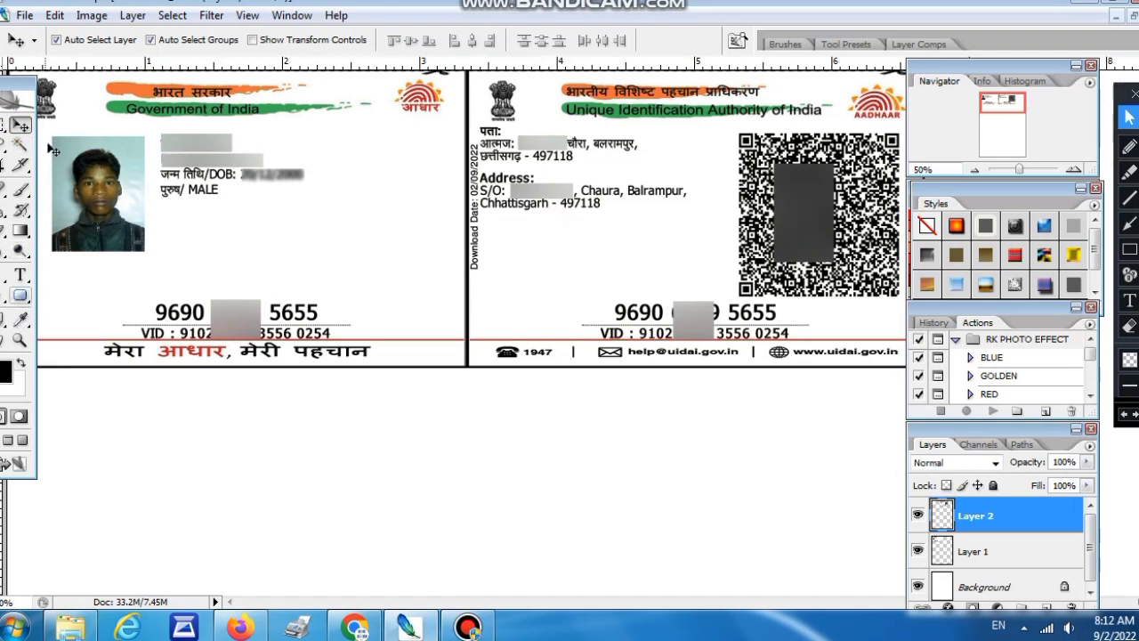
pyautogui.click(19, 340)
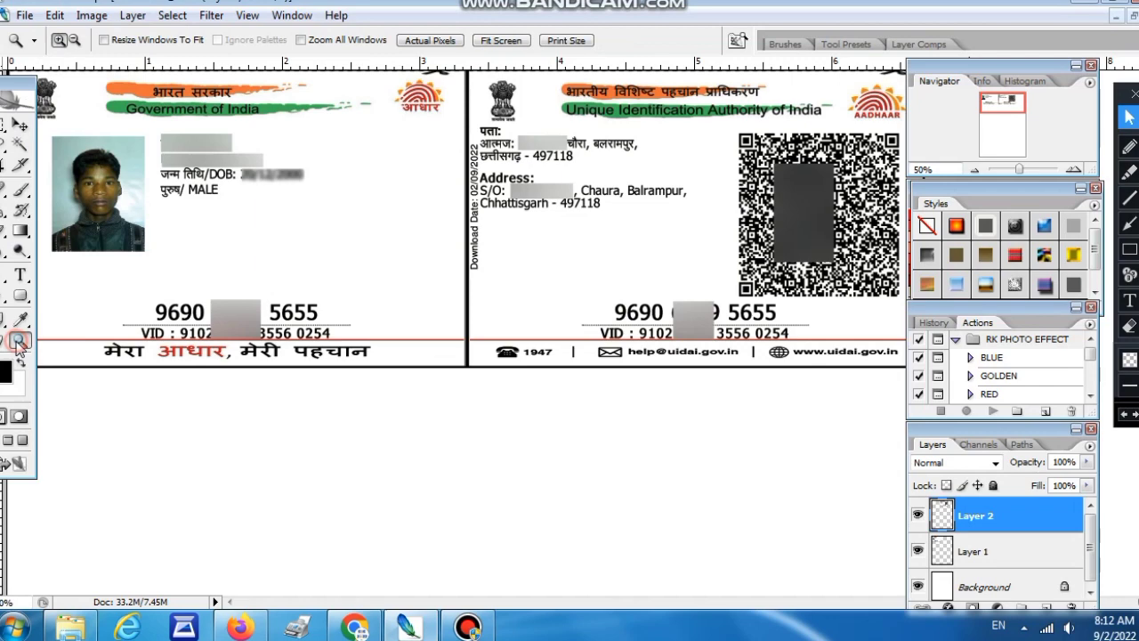
pyautogui.click(75, 41)
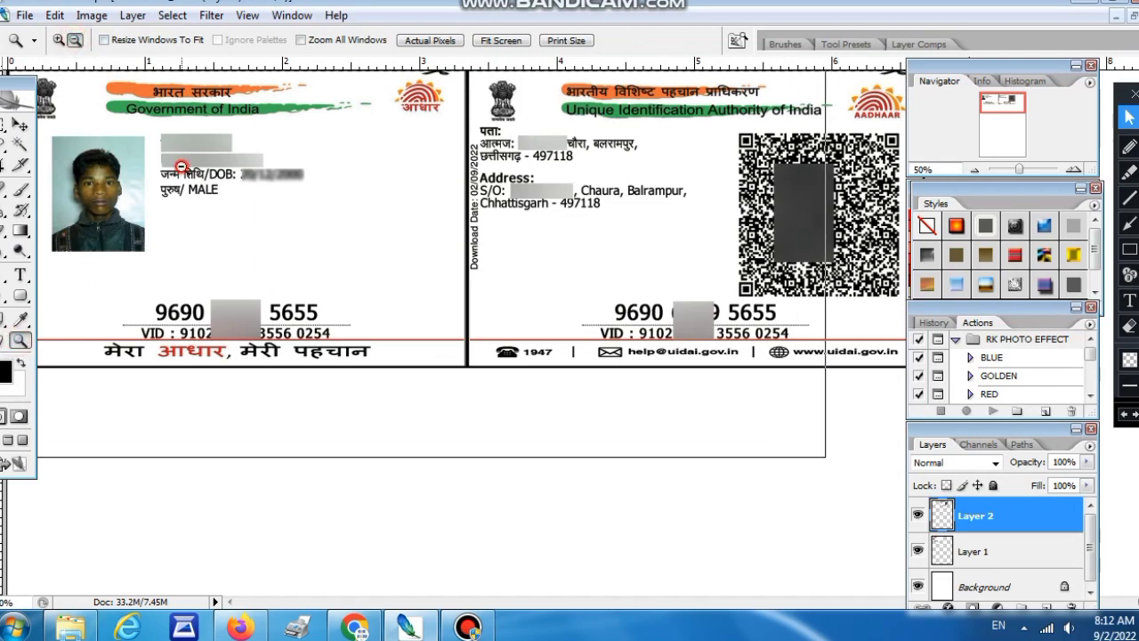
pyautogui.click(25, 15)
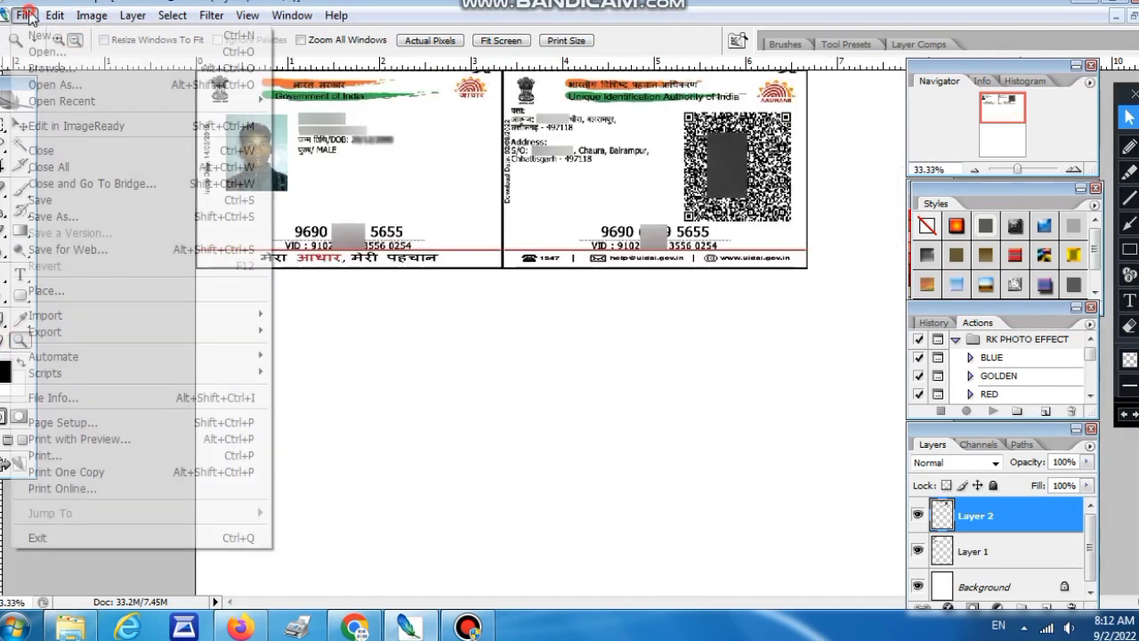
# Enable Scale to Fit Media in Print with Preview and continue to the Print dialog.
pyautogui.click(72, 440)
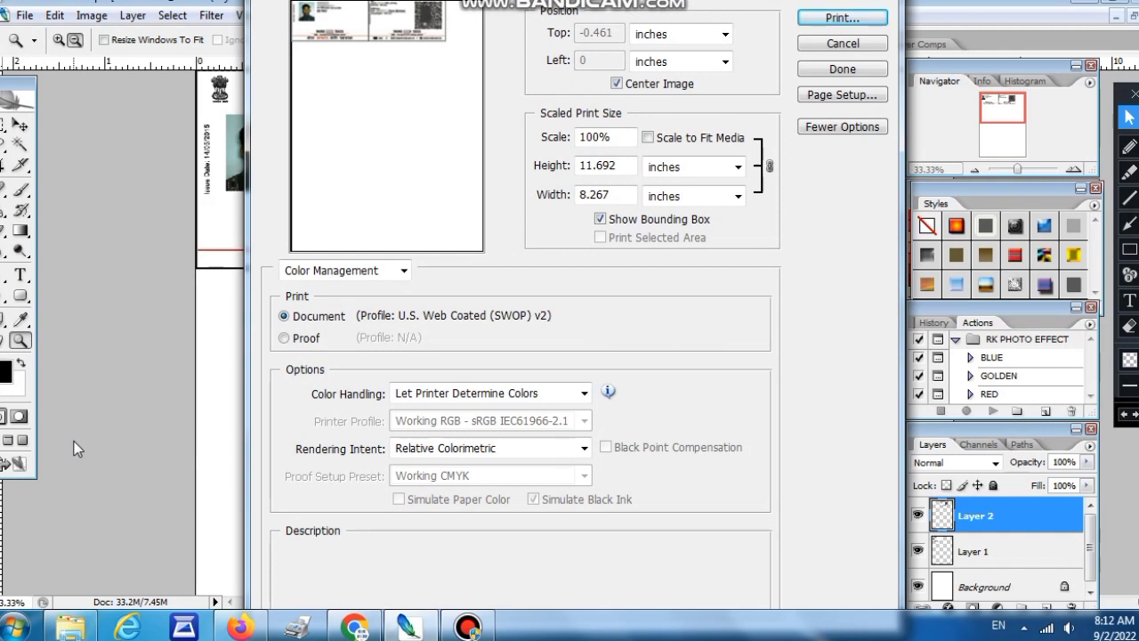
pyautogui.click(648, 138)
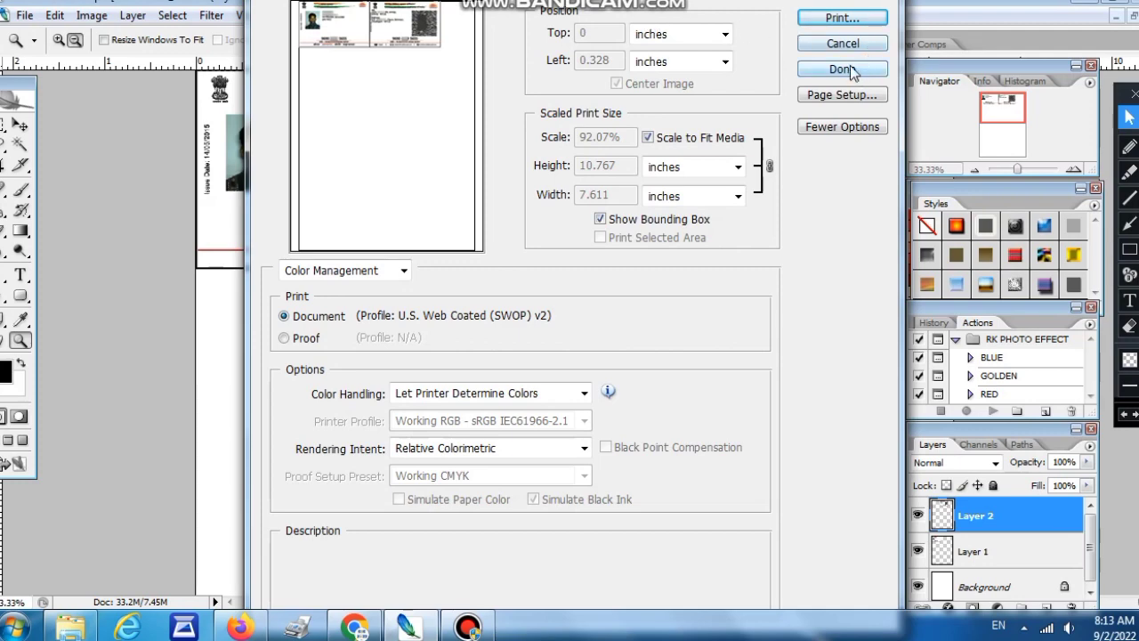
pyautogui.click(842, 17)
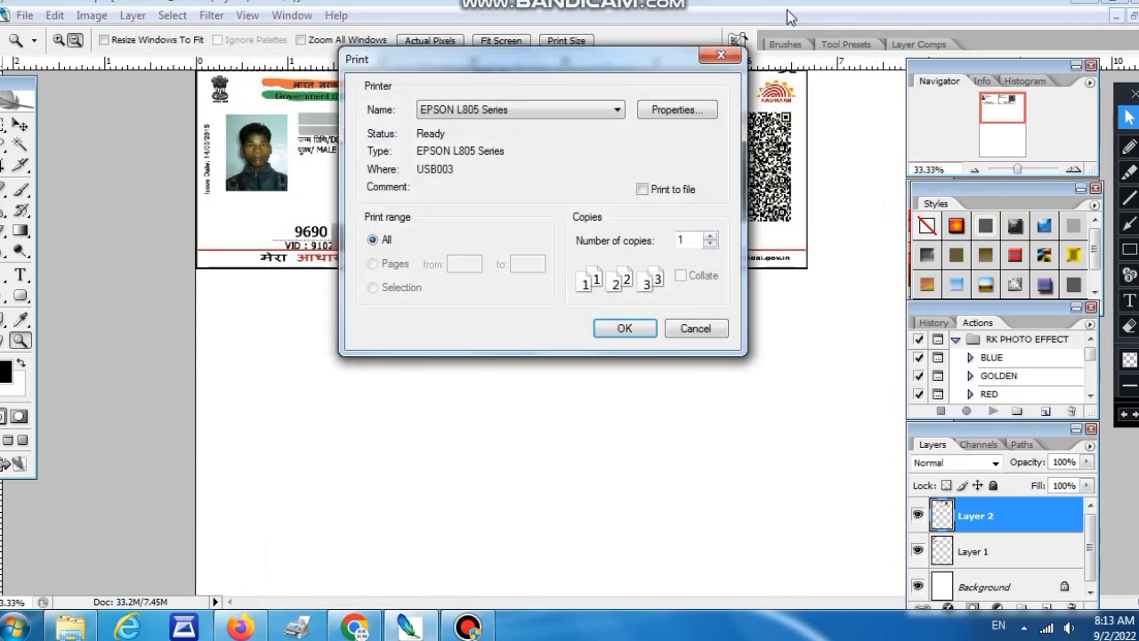
# Set EPSON L805 Series properties to A4, Epson Premium Glossy, High quality, then cancel printing.
pyautogui.click(475, 114)
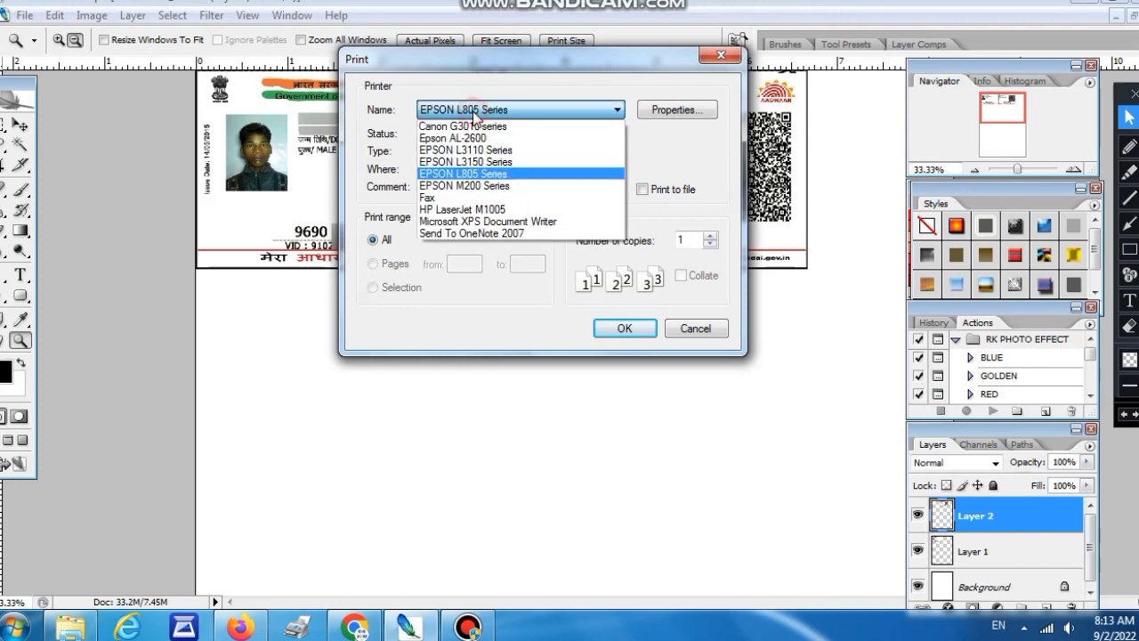
pyautogui.click(491, 114)
pyautogui.click(674, 109)
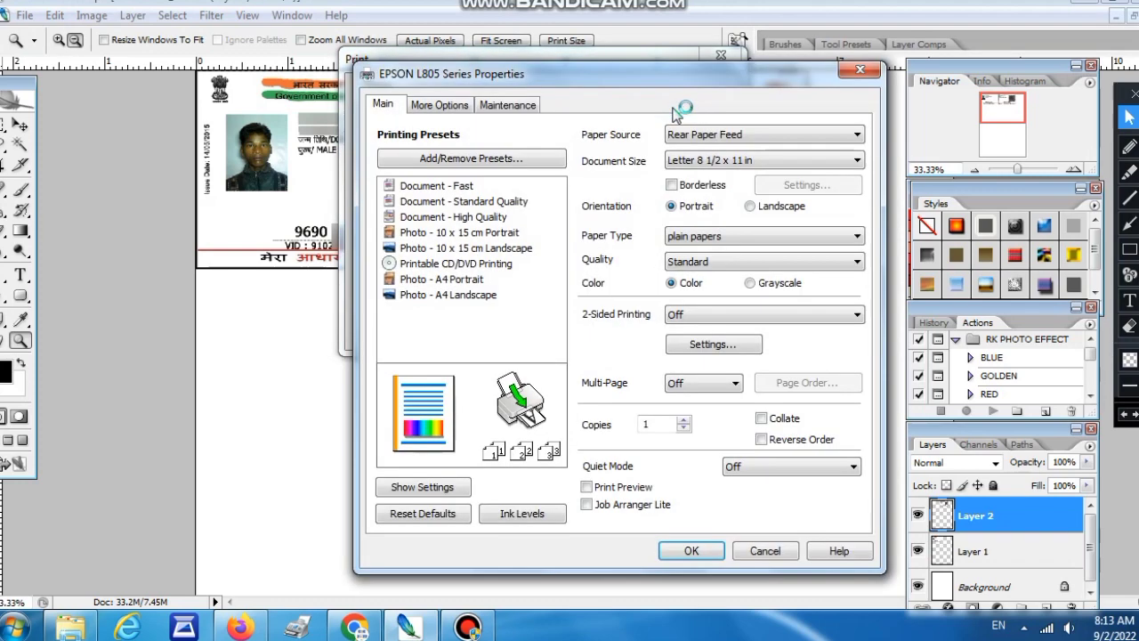
pyautogui.click(709, 161)
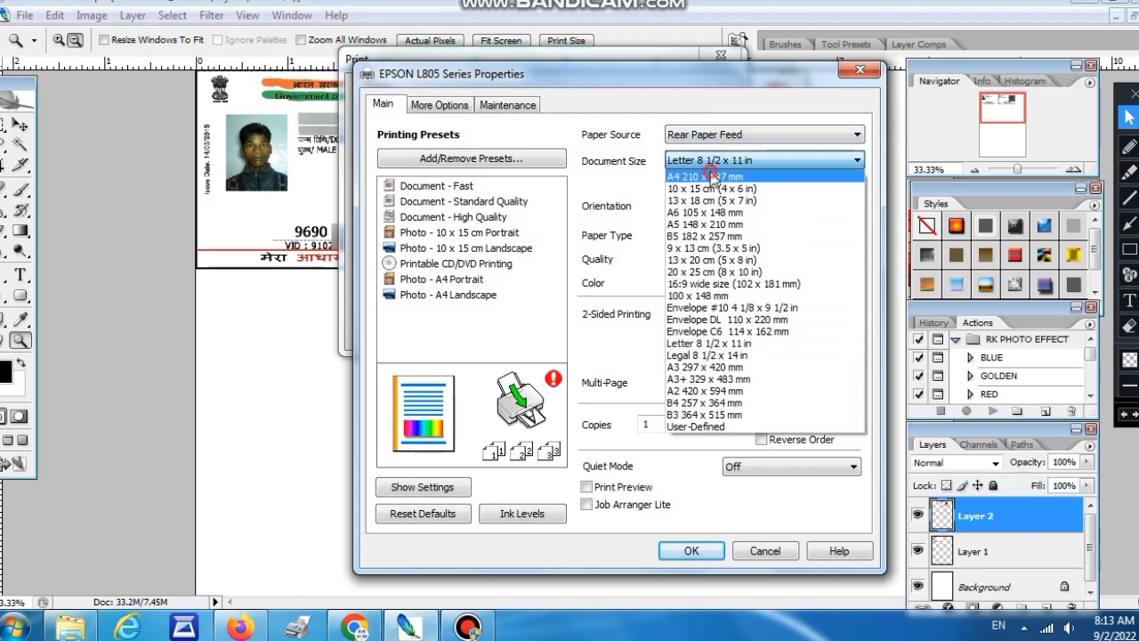
pyautogui.click(712, 174)
pyautogui.click(703, 241)
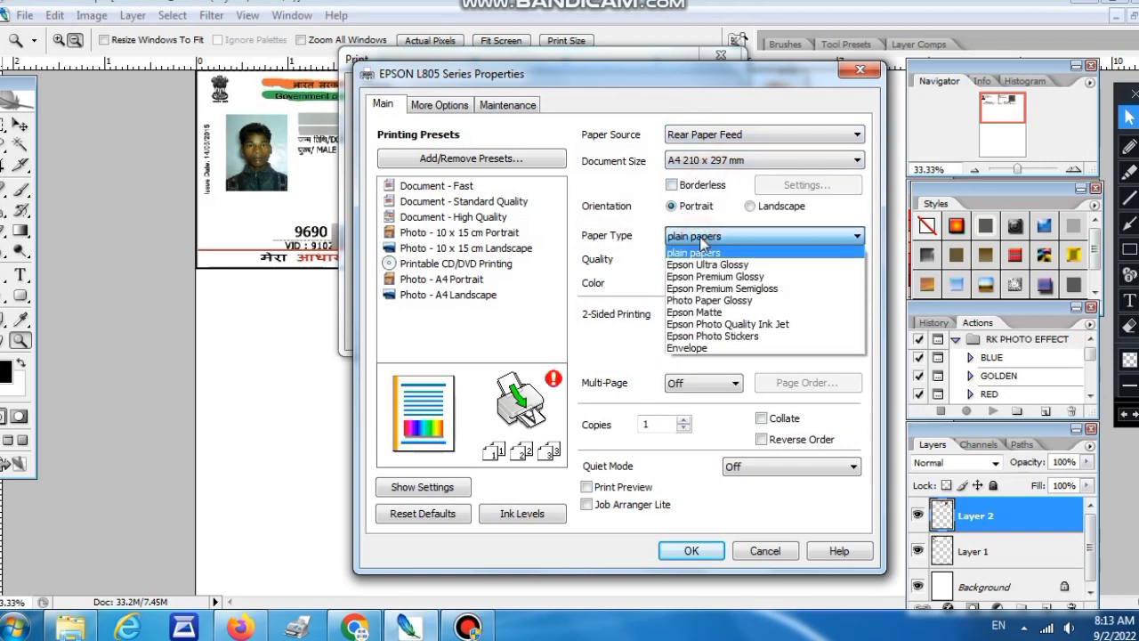
pyautogui.click(732, 277)
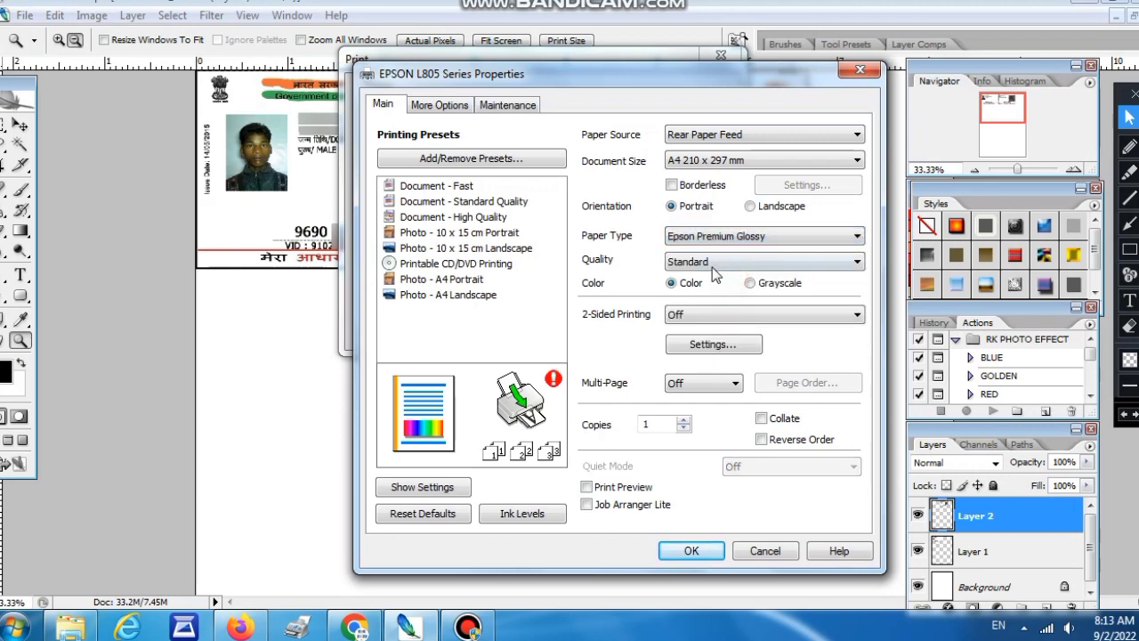
pyautogui.click(704, 262)
pyautogui.click(699, 303)
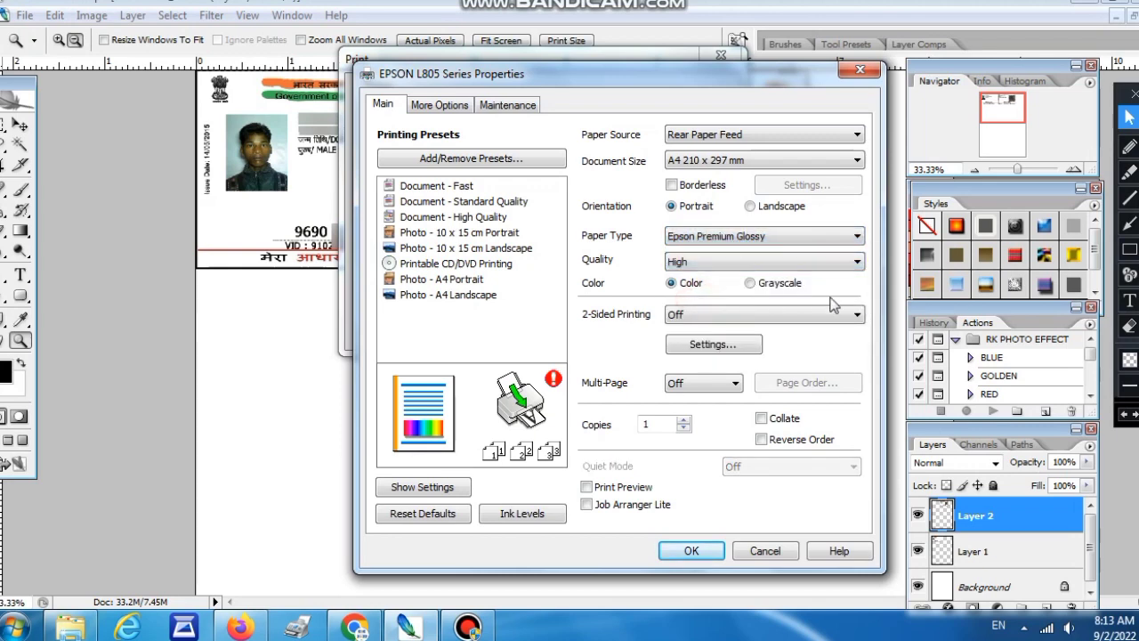
pyautogui.click(691, 550)
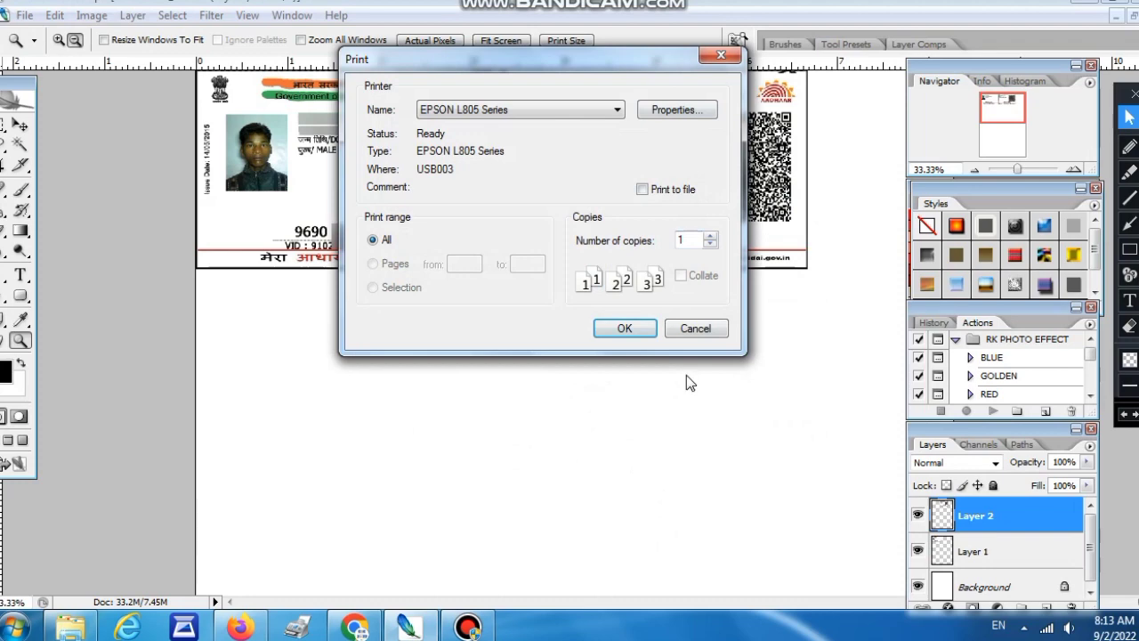
pyautogui.click(686, 330)
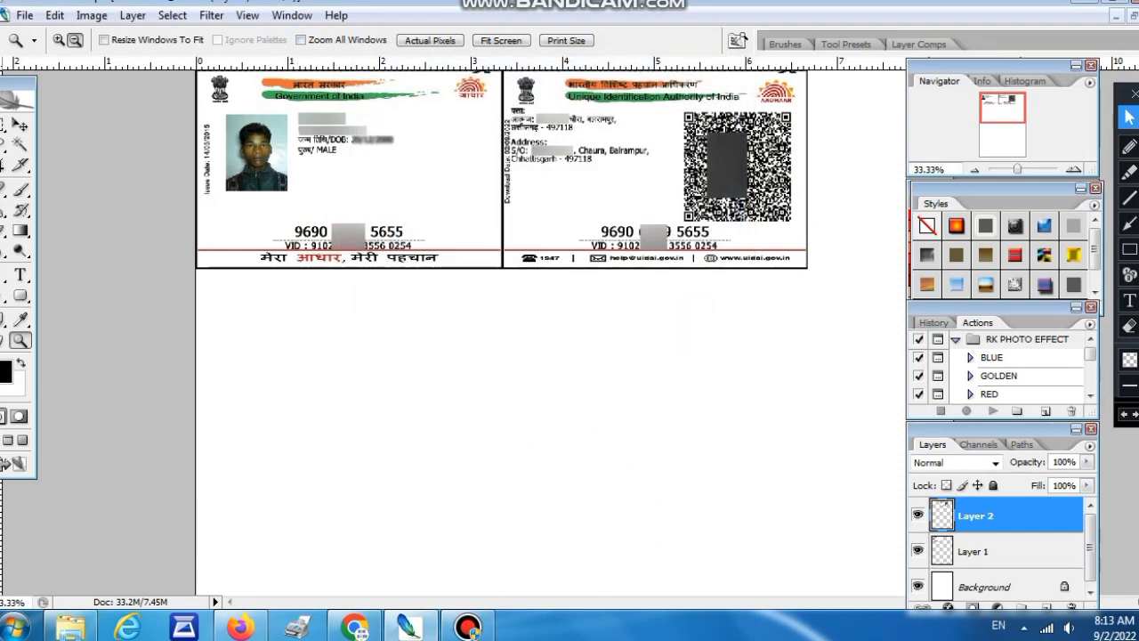
# Discard the Untitled layout, maximize Aadhar Card.psd and zoom out to see both cards.
pyautogui.click(1130, 18)
pyautogui.click(583, 239)
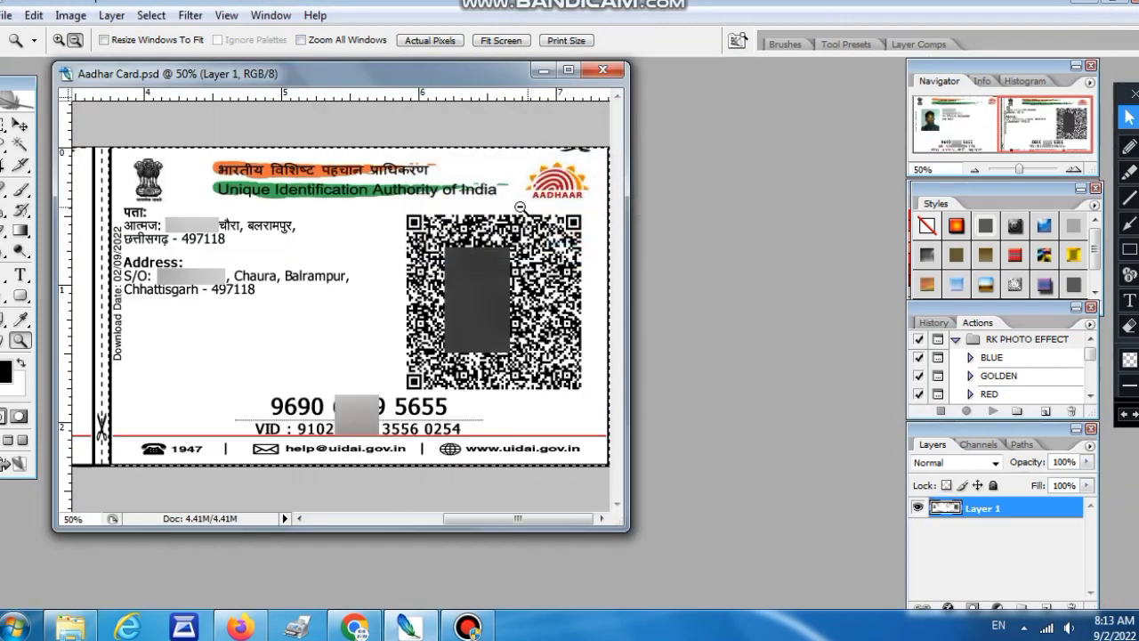
pyautogui.click(568, 70)
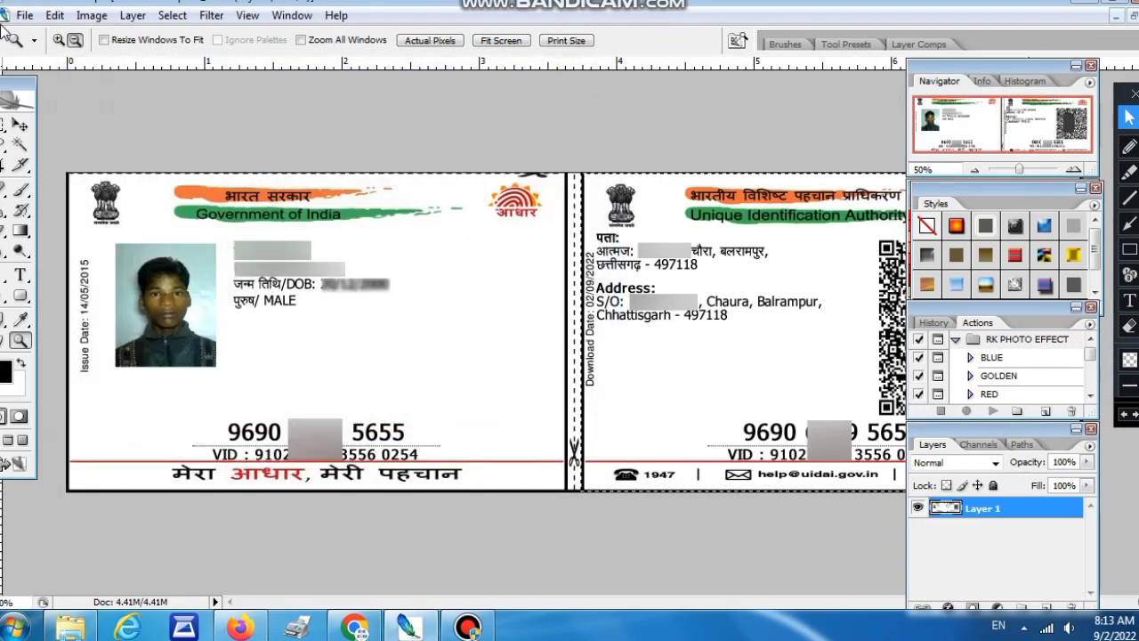
pyautogui.click(55, 16)
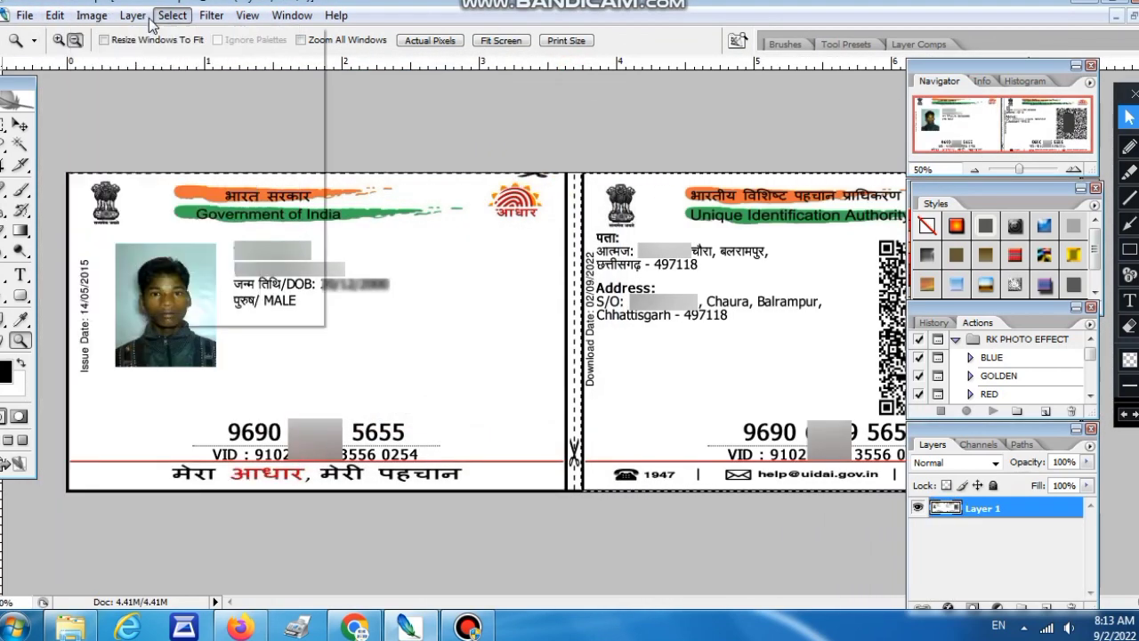
pyautogui.click(27, 15)
pyautogui.keyDown('alt'); pyautogui.click(446, 118); pyautogui.keyUp('alt')
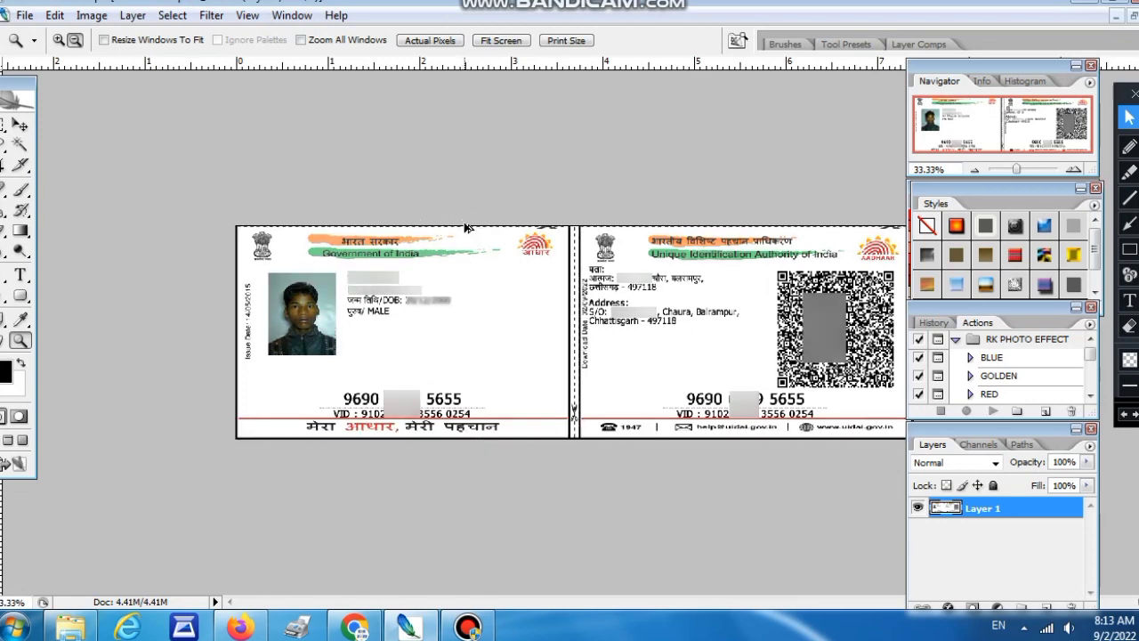
# Return to the full Aadhaar letter and zoom out to view the whole page.
pyautogui.hotkey('ctrl', 'z')
pyautogui.scroll(-3, 464, 227)
pyautogui.scroll(-2, 473, 243)
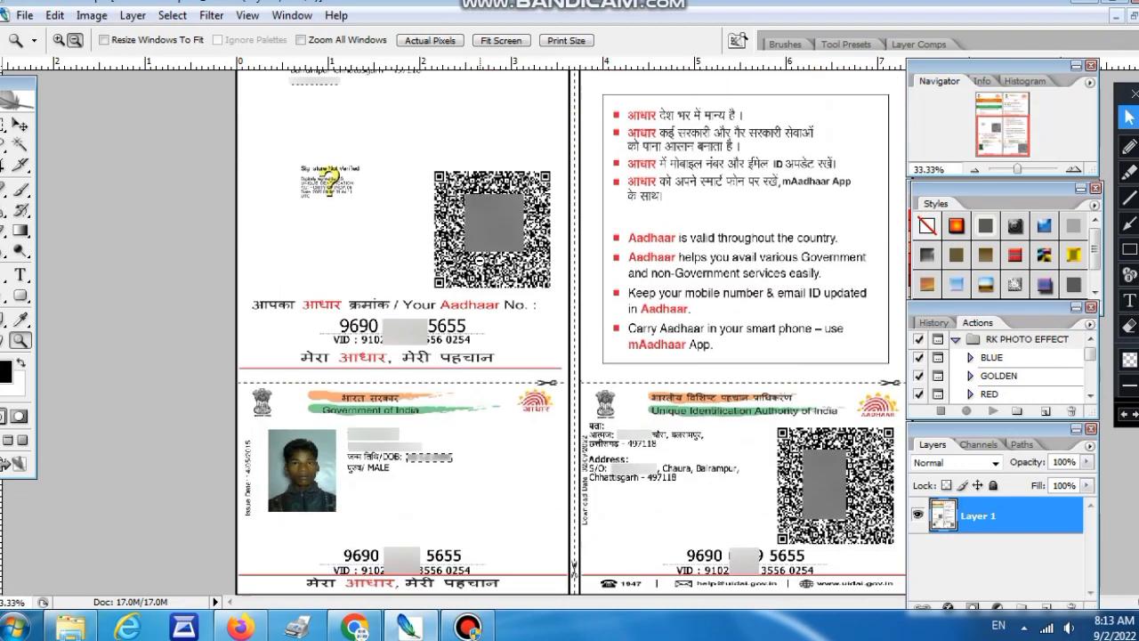
pyautogui.keyDown('alt'); pyautogui.click(480, 264); pyautogui.keyUp('alt')
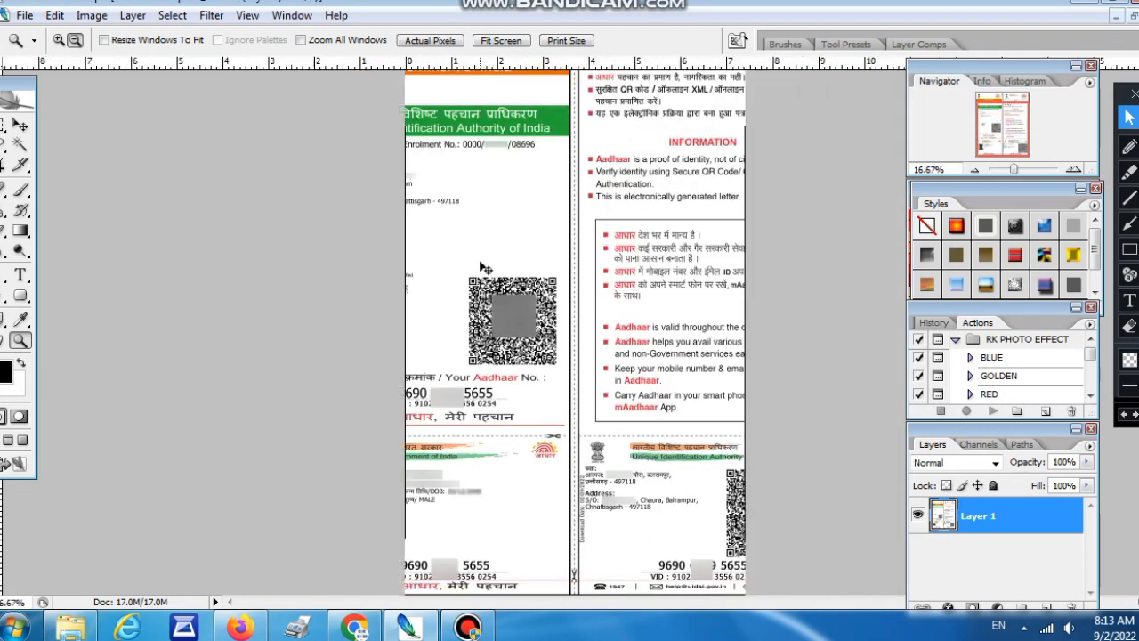
pyautogui.keyDown('alt'); pyautogui.click(481, 263); pyautogui.keyUp('alt')
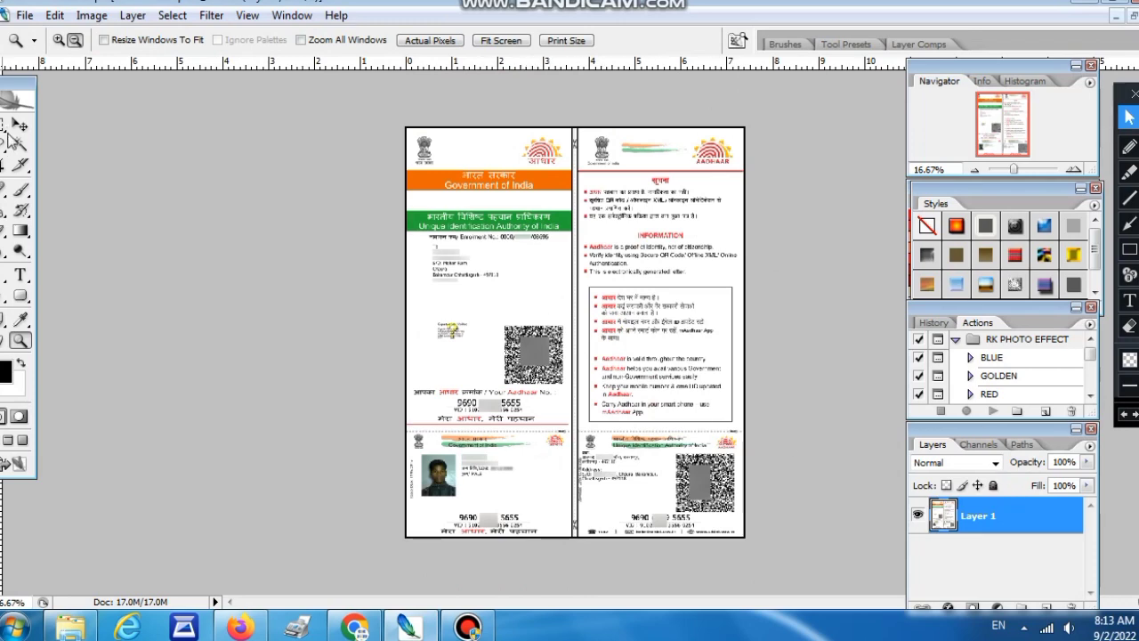
# Crop the image to just the lower front-and-back card strip at 33.33% zoom.
pyautogui.click(3, 165)
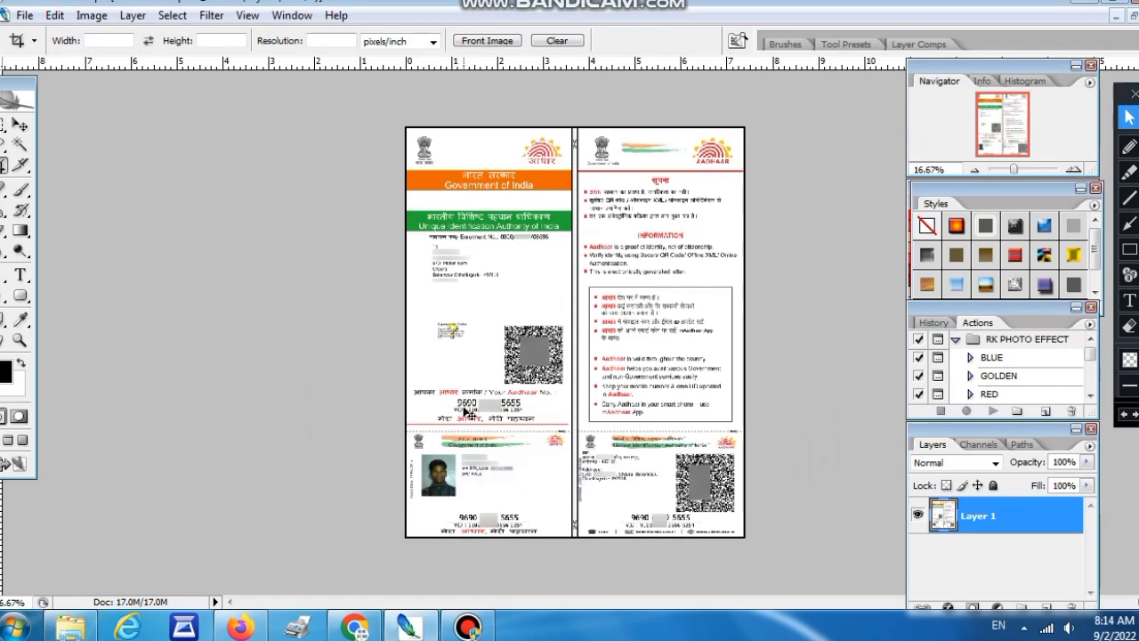
pyautogui.hotkey('ctrl', '+')
pyautogui.hotkey('ctrl', '+')
pyautogui.scroll(-3, 373, 298)
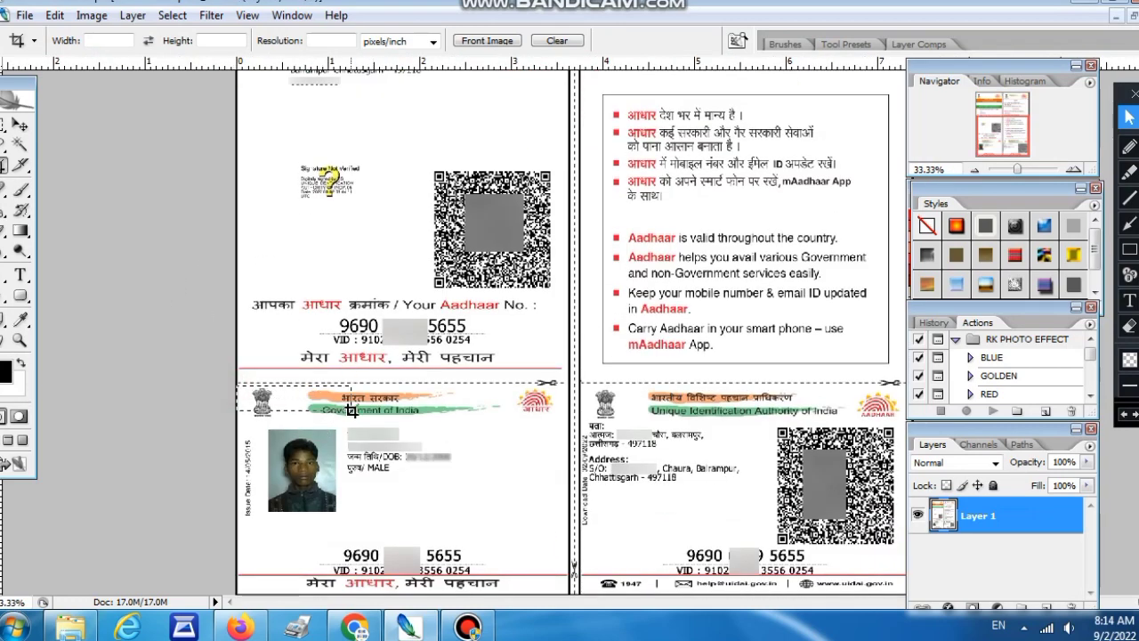
pyautogui.moveTo(240, 385); pyautogui.dragTo(901, 614)
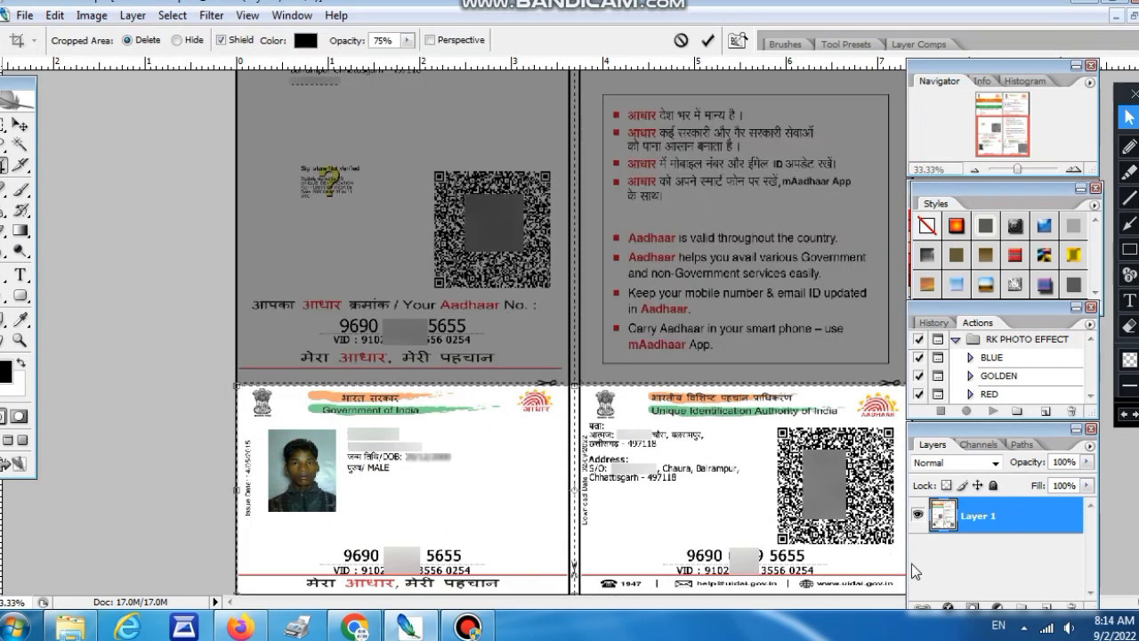
pyautogui.press('Return')
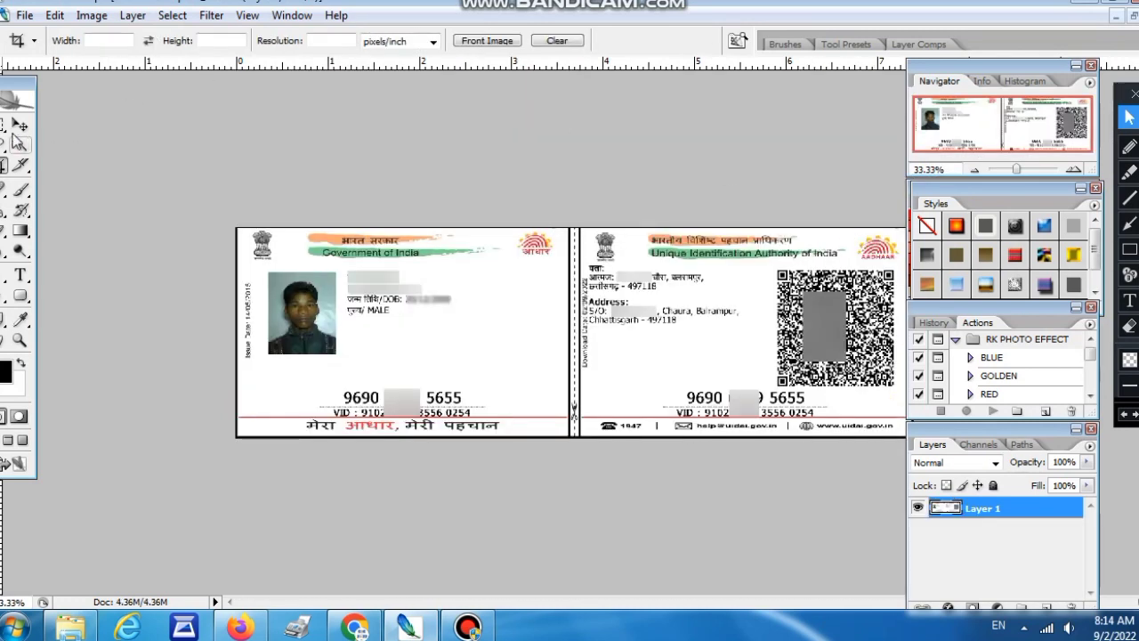
pyautogui.click(6, 124)
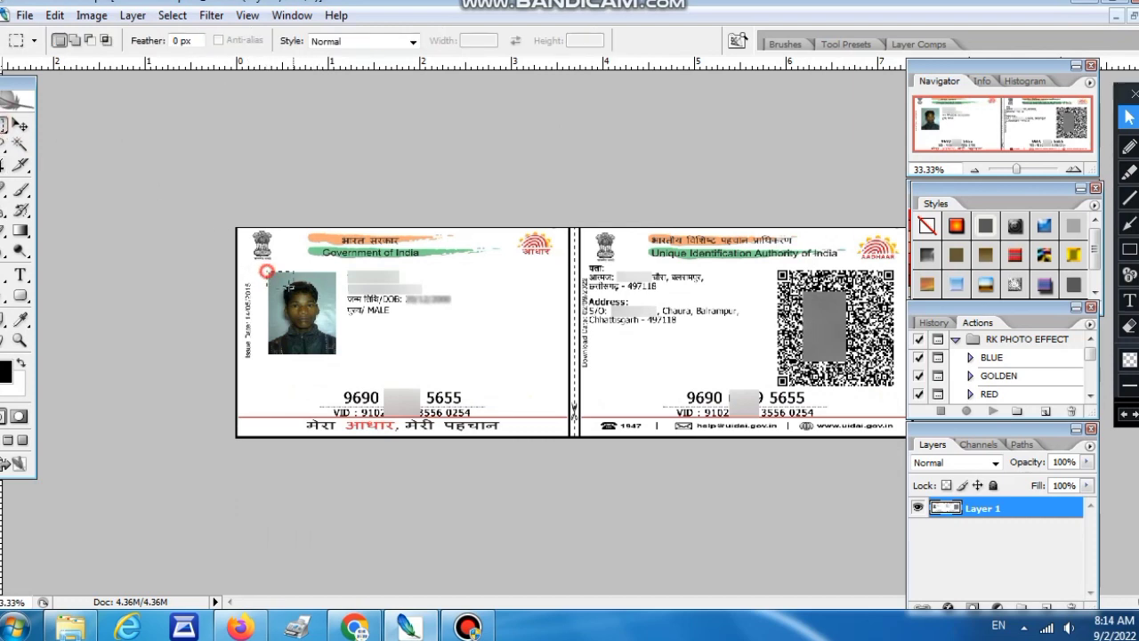
# Select the front card's photo and apply Brightness +22, Contrast +13.
pyautogui.moveTo(267, 271); pyautogui.dragTo(336, 353)
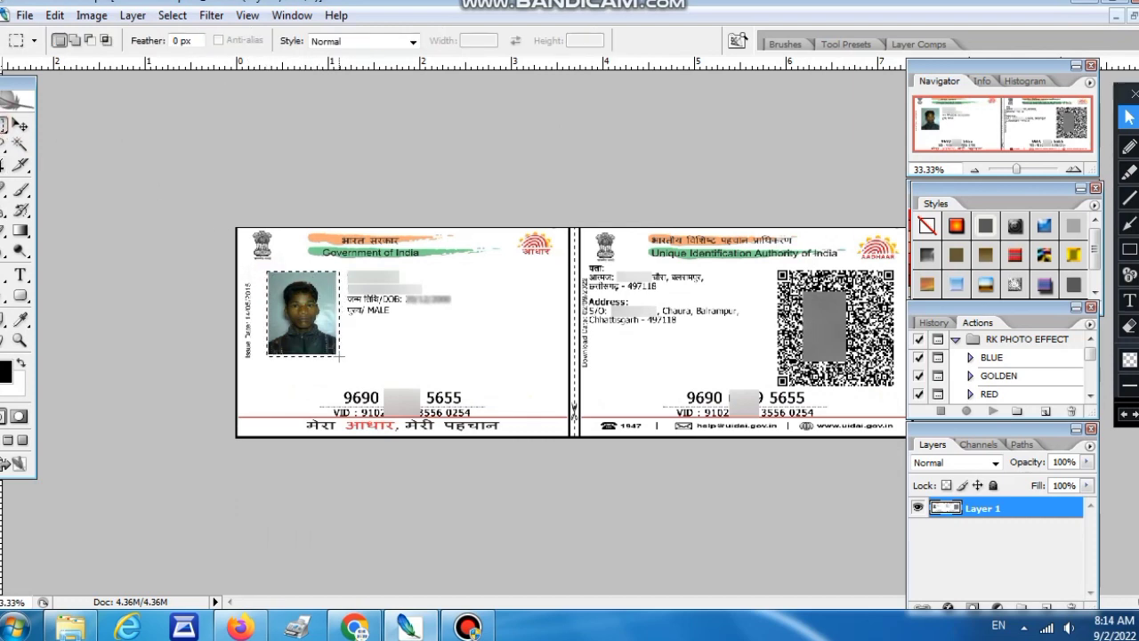
pyautogui.click(92, 15)
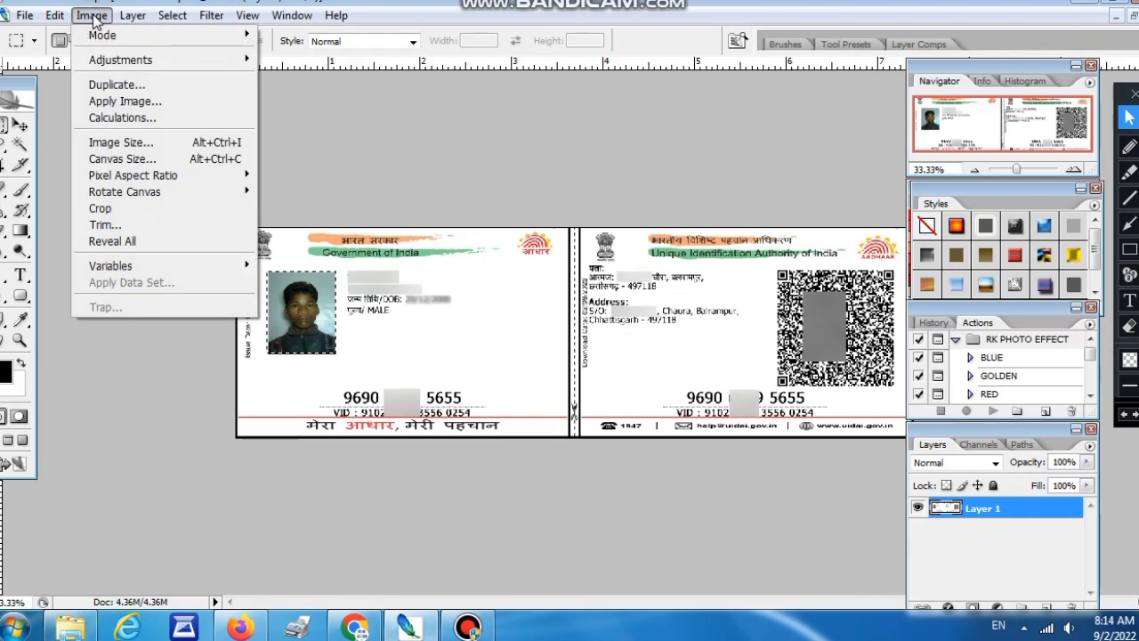
pyautogui.moveTo(120, 59)
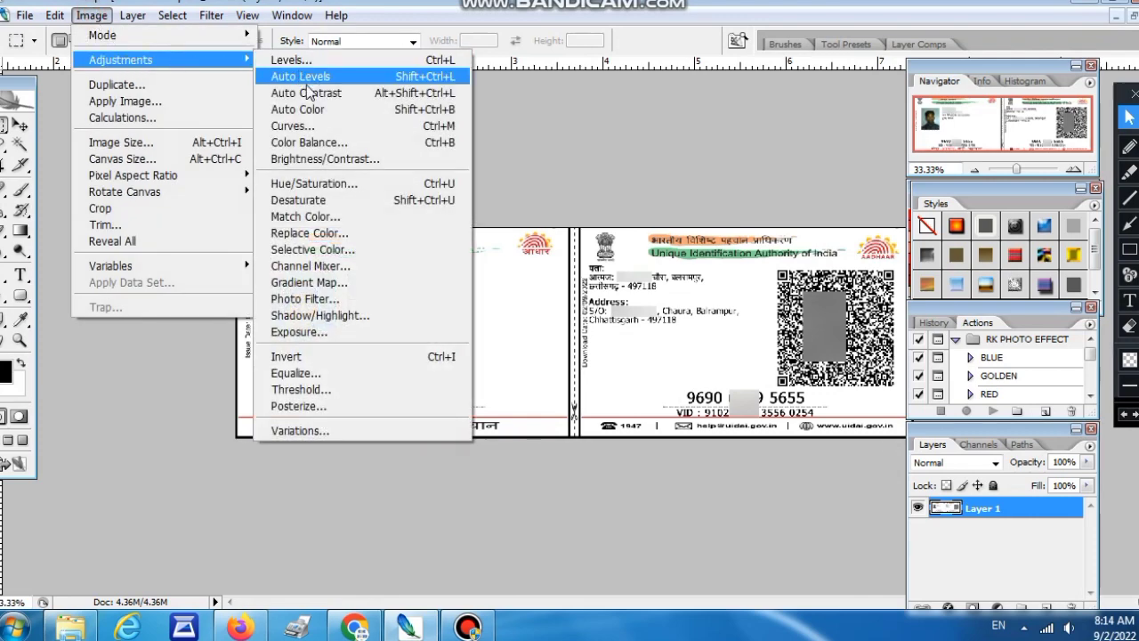
pyautogui.click(304, 160)
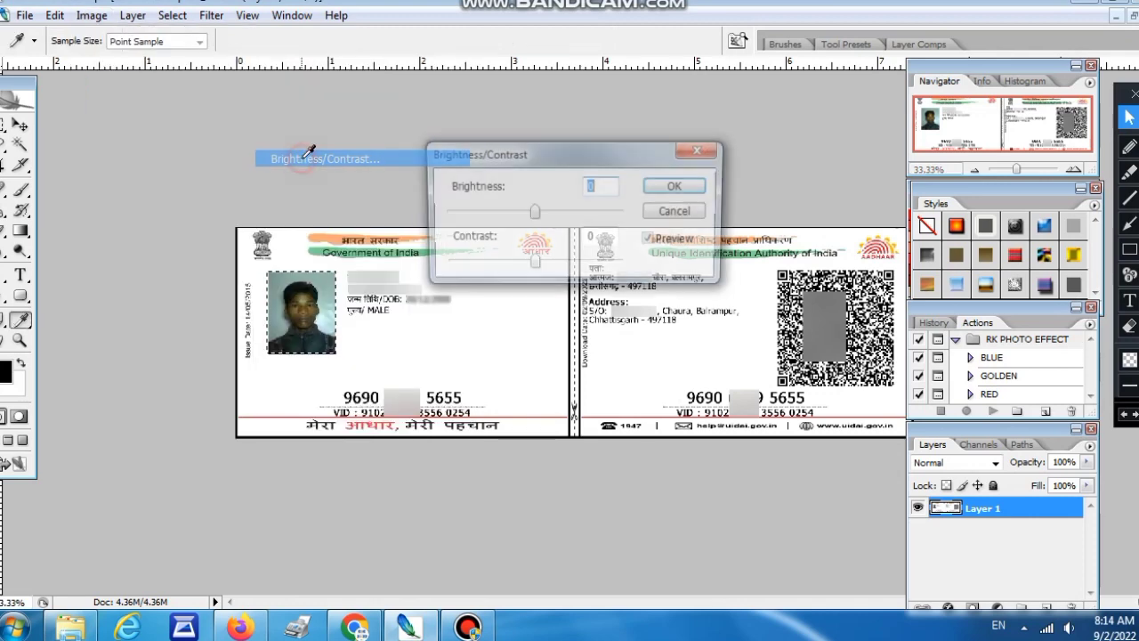
pyautogui.moveTo(534, 214); pyautogui.dragTo(548, 214)
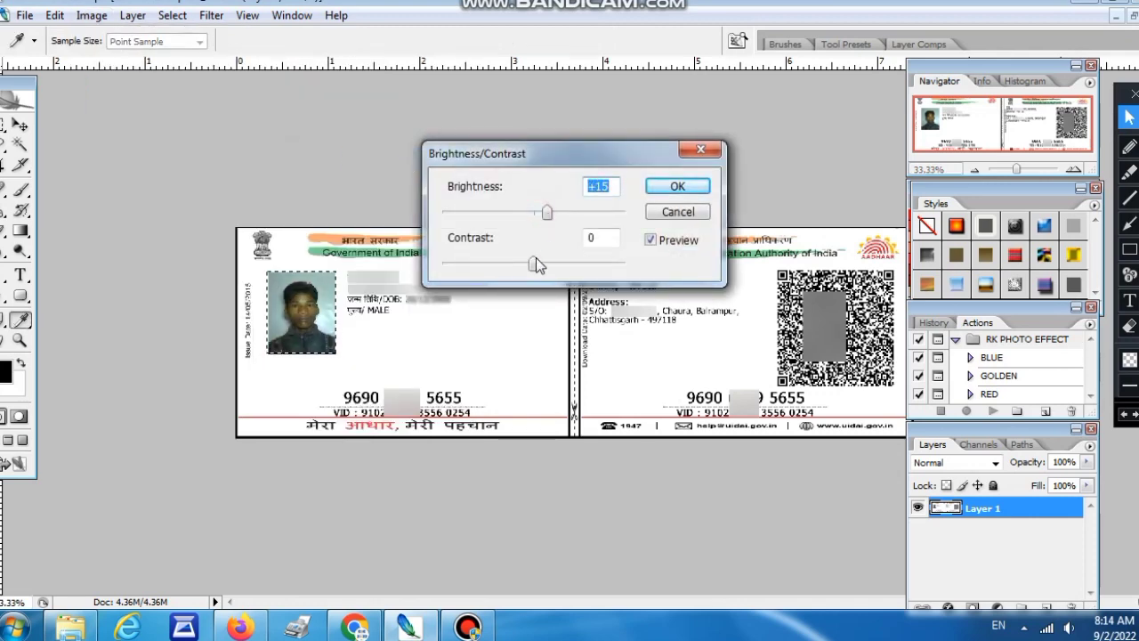
pyautogui.moveTo(537, 264); pyautogui.dragTo(545, 264)
pyautogui.moveTo(547, 213); pyautogui.dragTo(553, 213)
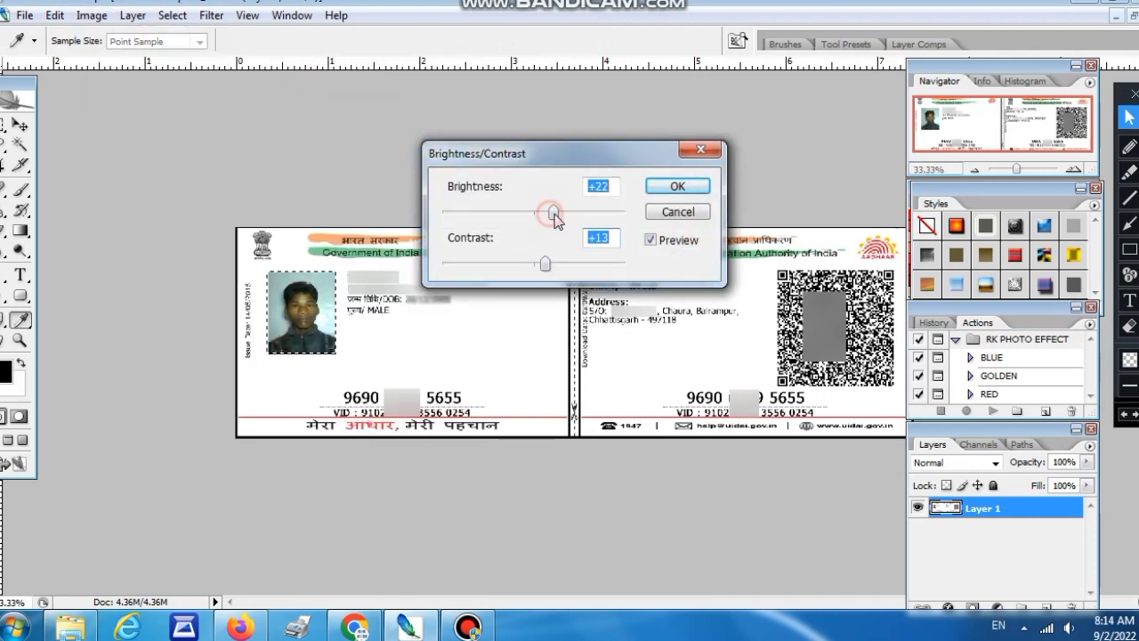
pyautogui.click(678, 186)
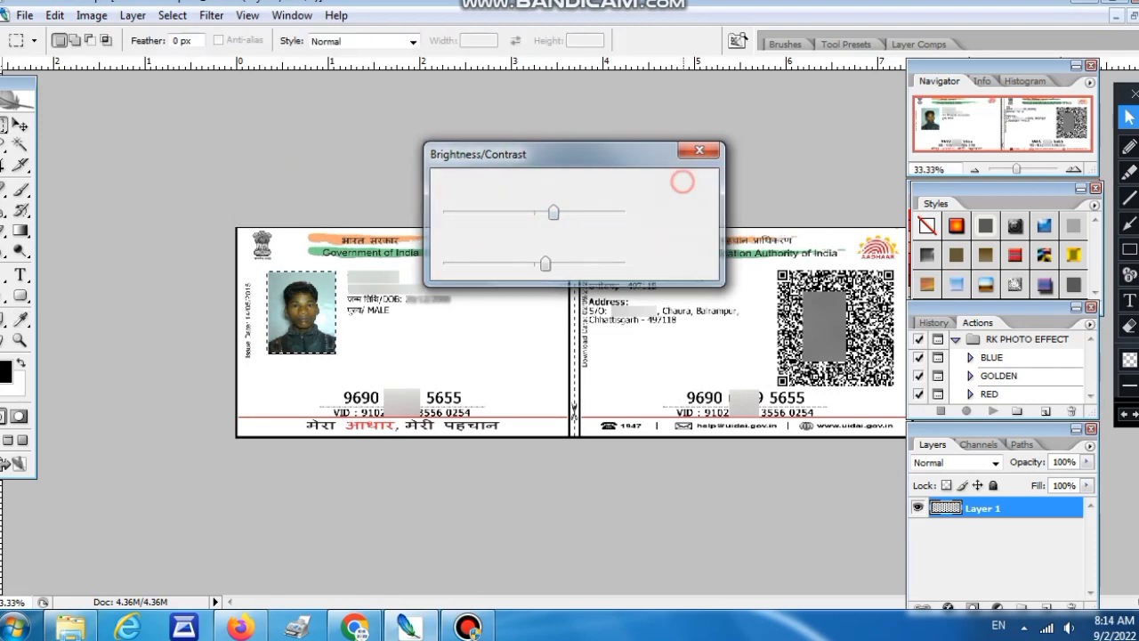
pyautogui.click(171, 15)
# Invert the selection, apply Levels with a .50 midtone outside the photo, then deselect.
pyautogui.click(182, 84)
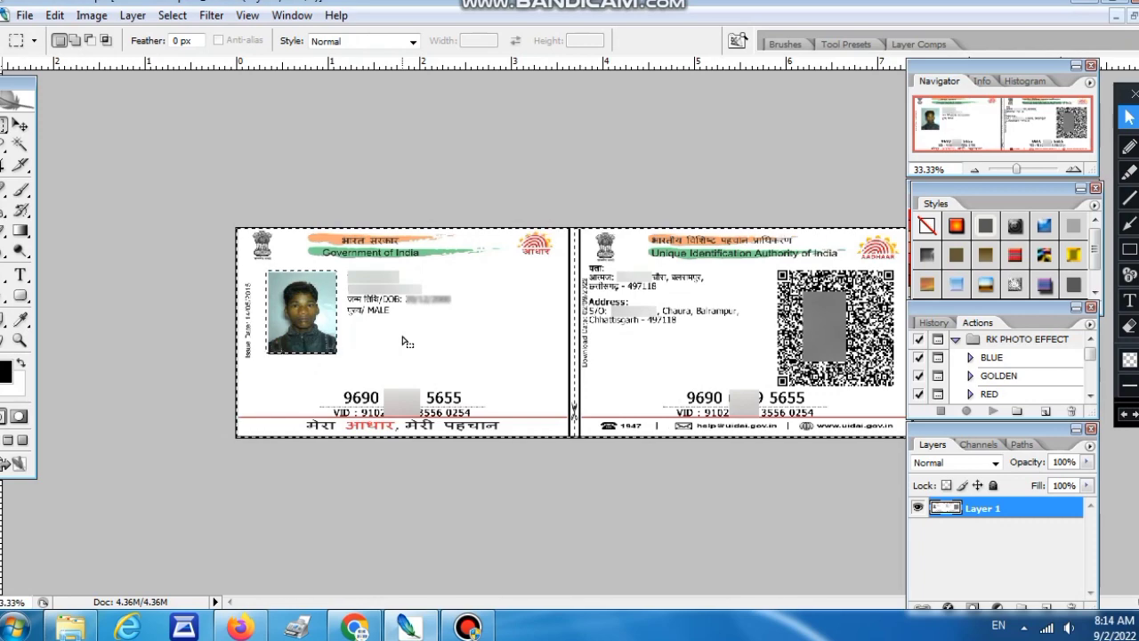
pyautogui.click(92, 15)
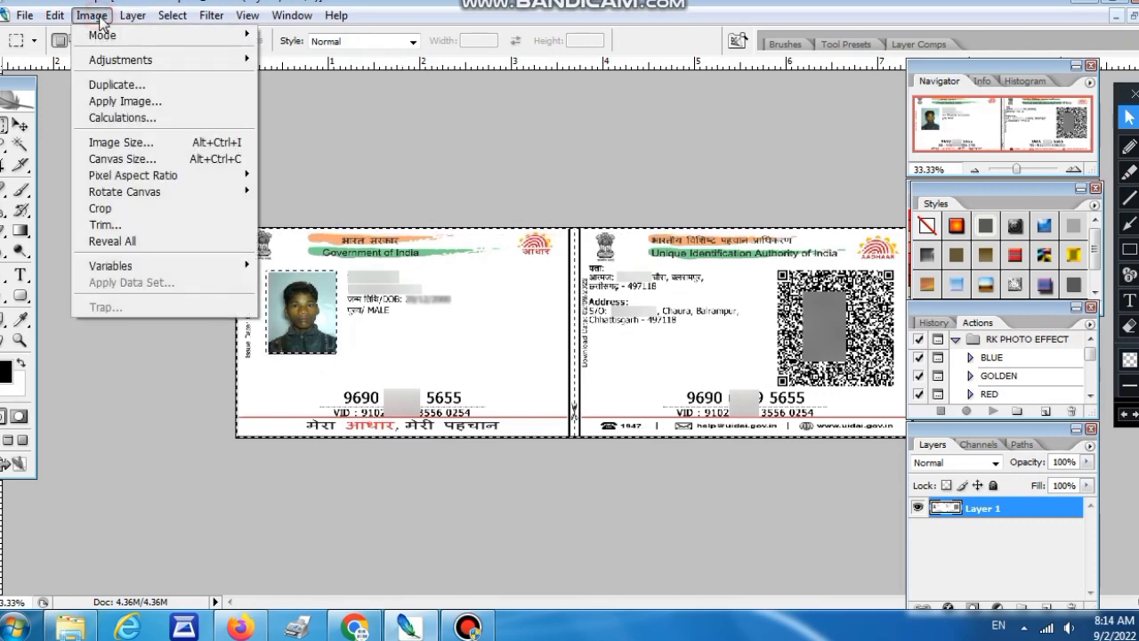
pyautogui.click(114, 59)
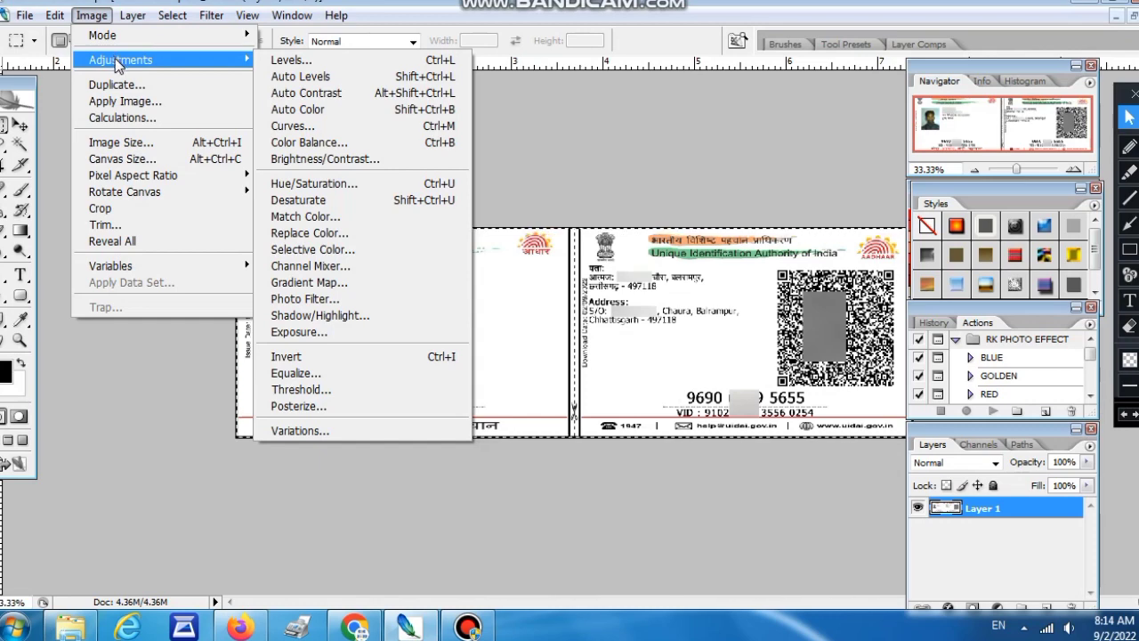
pyautogui.click(285, 61)
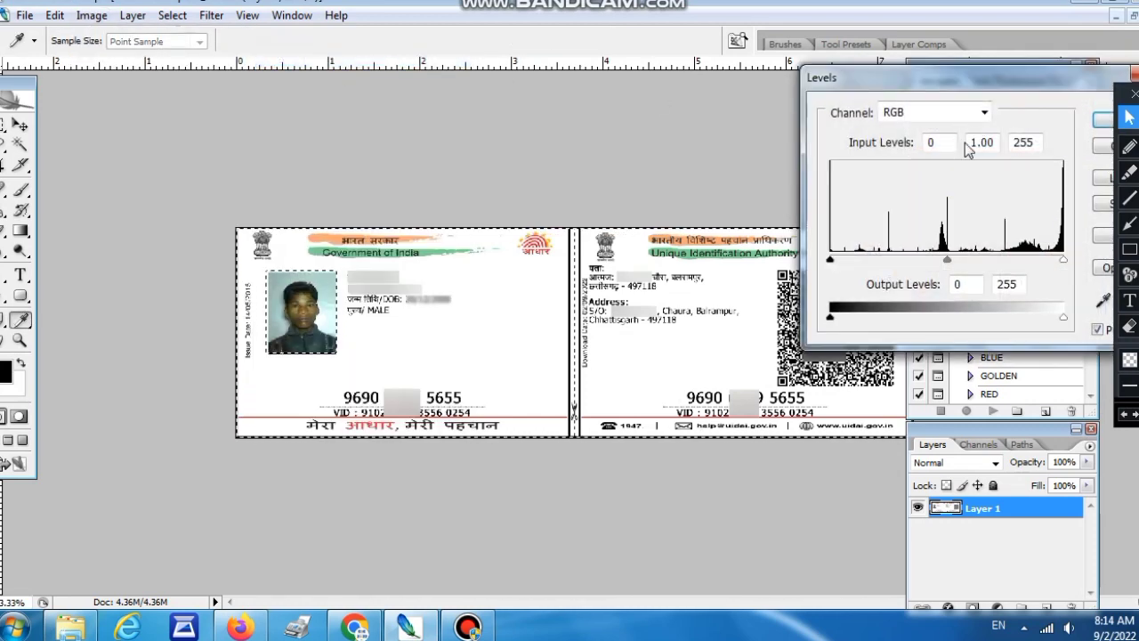
pyautogui.moveTo(993, 142); pyautogui.dragTo(960, 144)
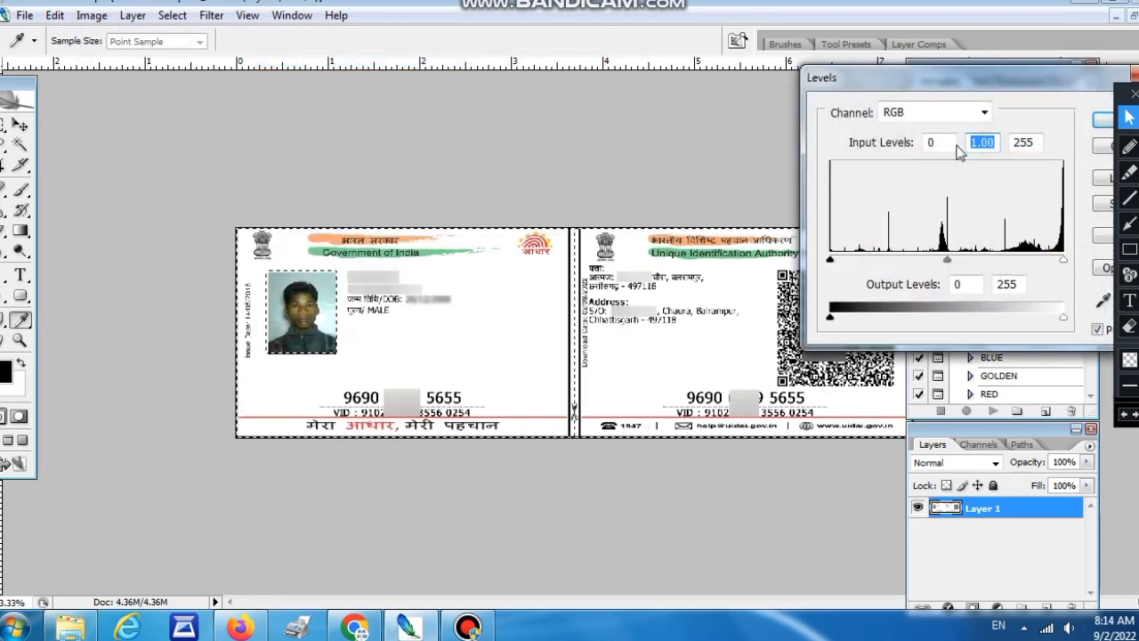
pyautogui.press('BackSpace')
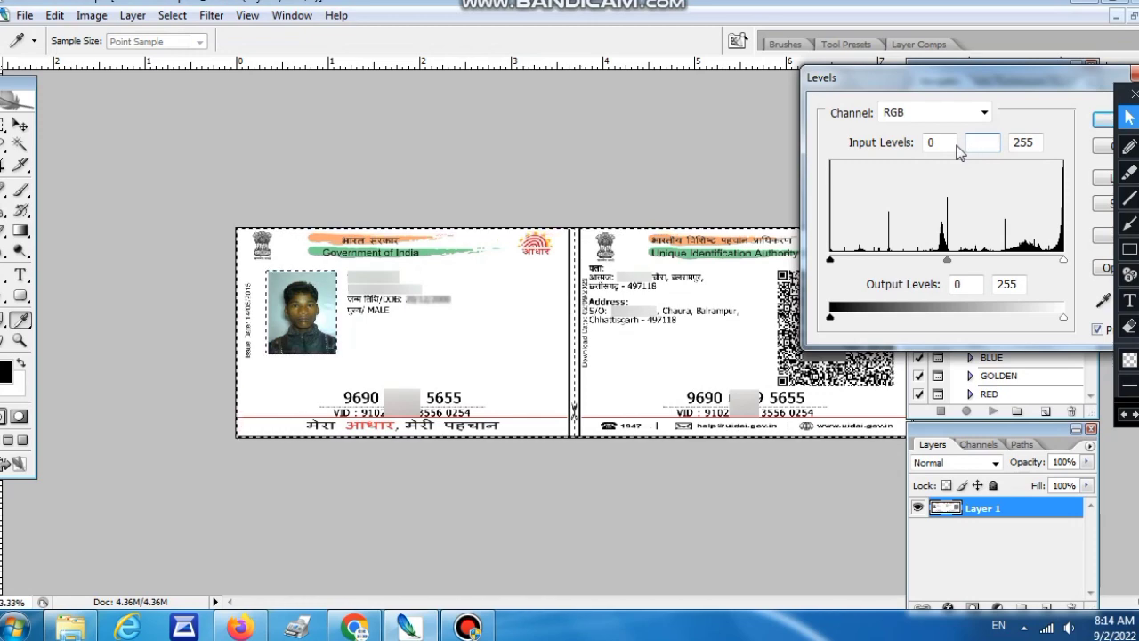
pyautogui.write('.50')
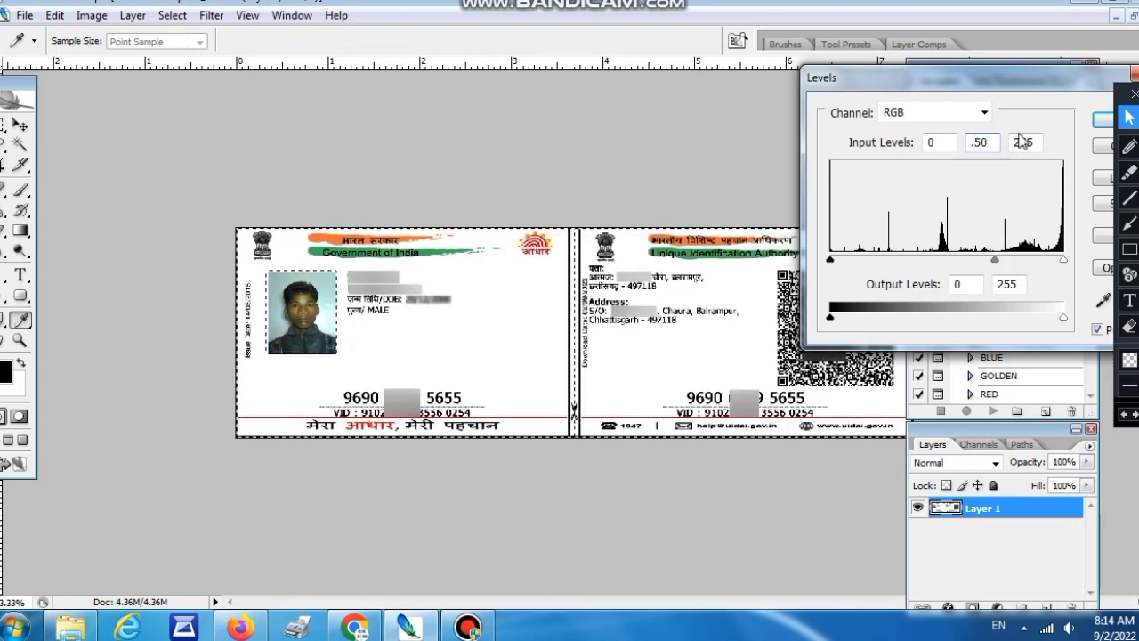
pyautogui.click(1103, 119)
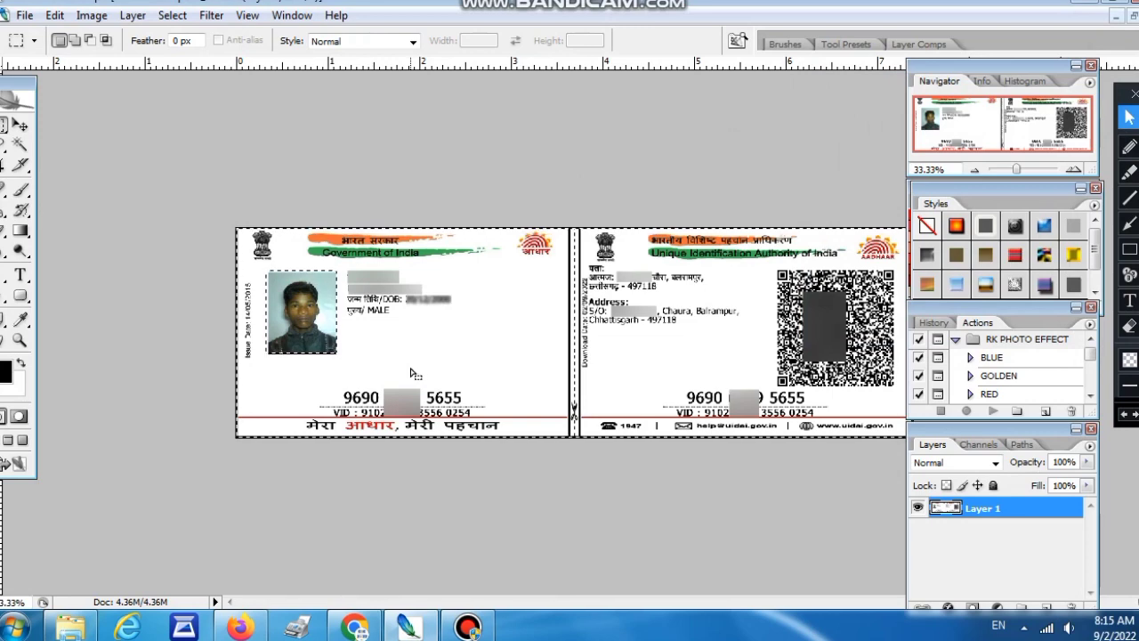
pyautogui.hotkey('ctrl', 'd')
# Create a new A4 210×297 mm, 300 ppi document in its own floating window.
pyautogui.hotkey('ctrl', 'n')
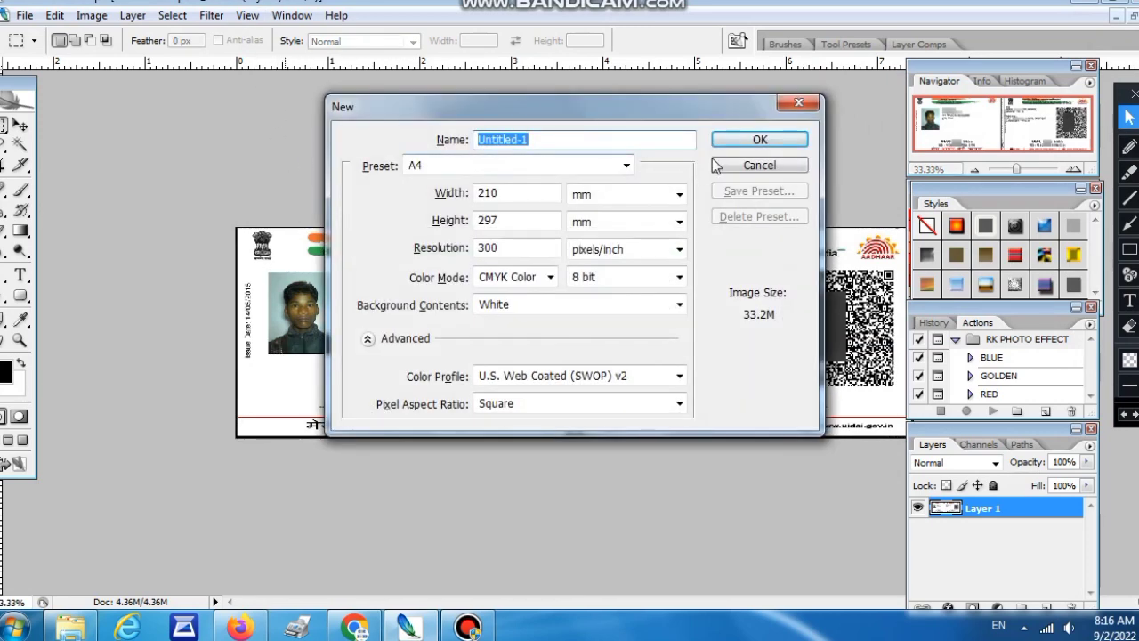
pyautogui.click(759, 141)
pyautogui.click(1129, 15)
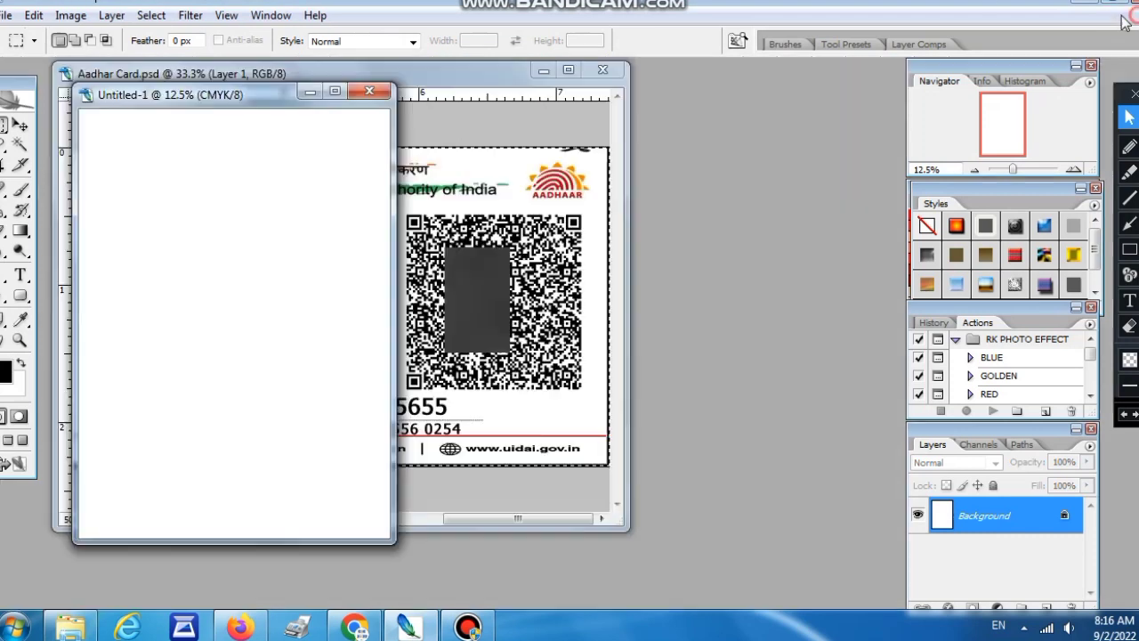
pyautogui.moveTo(178, 98); pyautogui.dragTo(657, 107)
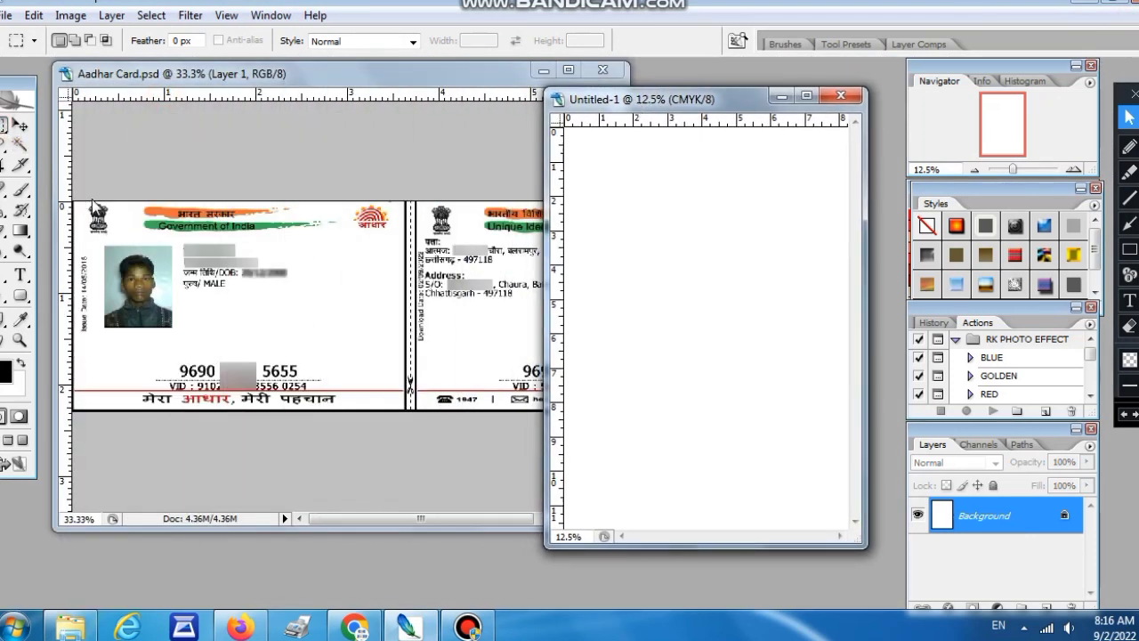
# Drag Layer 1's card artwork from Aadhar Card into Untitled-1 and shift it toward the page top.
pyautogui.click(406, 202)
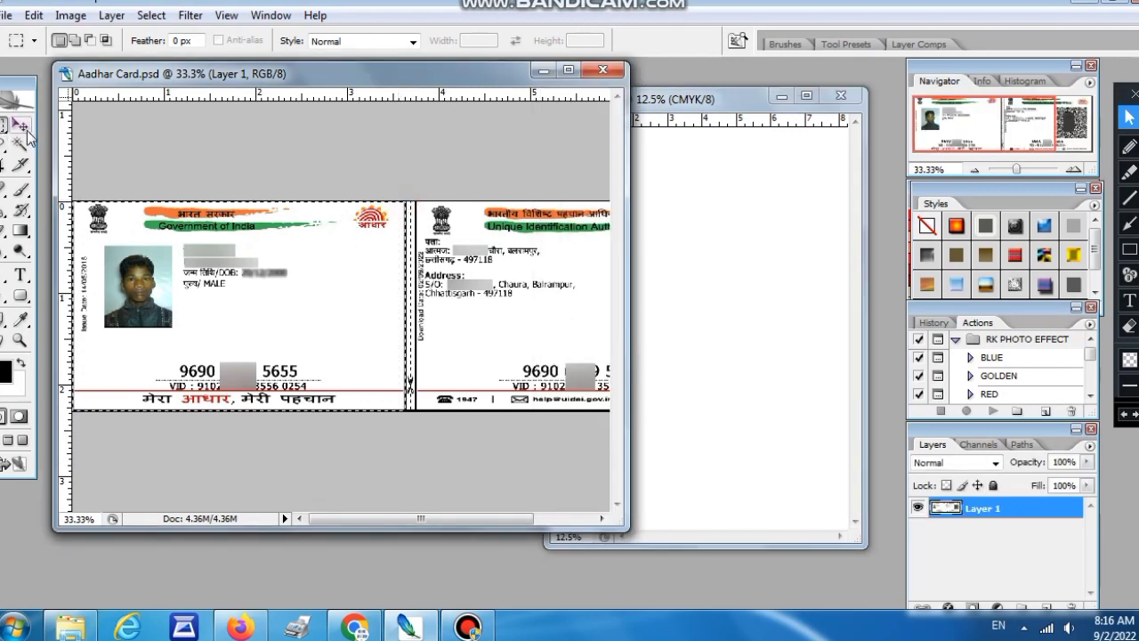
pyautogui.click(20, 125)
pyautogui.moveTo(71, 227)
pyautogui.mouseDown()
pyautogui.moveTo(823, 297)
pyautogui.moveTo(658, 246)
pyautogui.mouseUp()
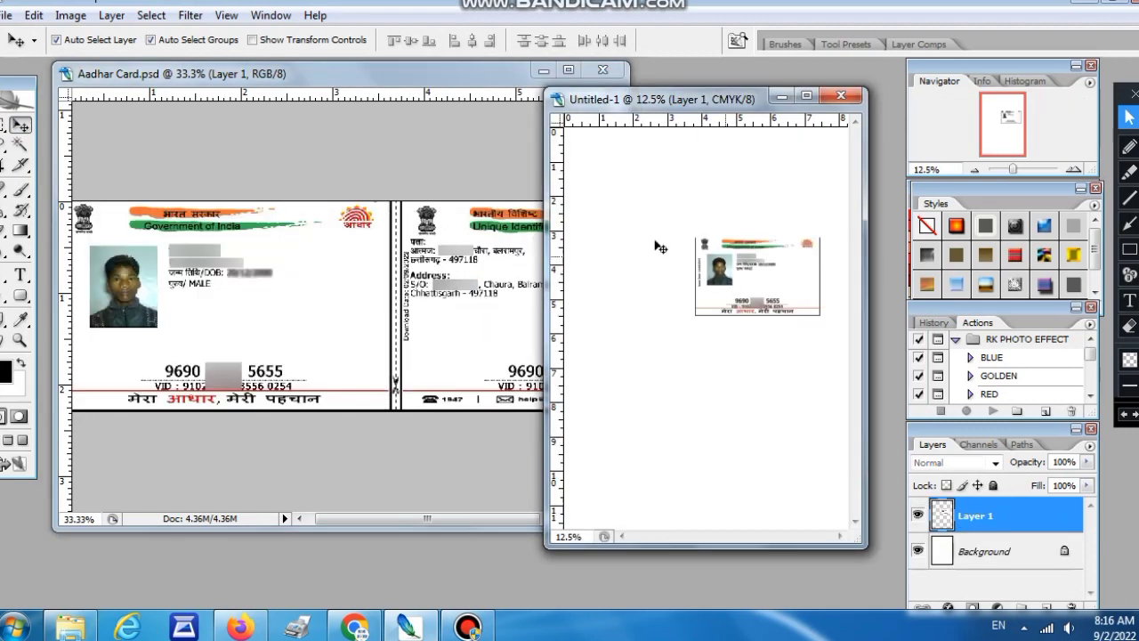
pyautogui.click(422, 271)
pyautogui.click(749, 270)
pyautogui.moveTo(747, 266); pyautogui.dragTo(693, 239)
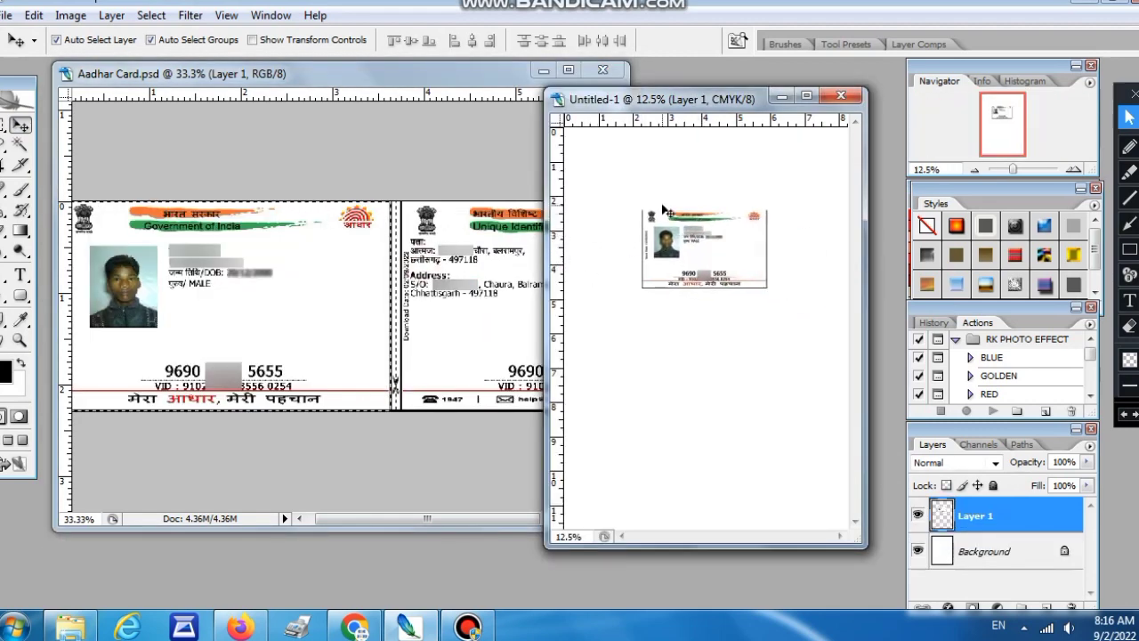
pyautogui.hotkey('ctrl', '-')
# Maximize the A4 page and give the front card a 1 px black outline.
pyautogui.click(806, 95)
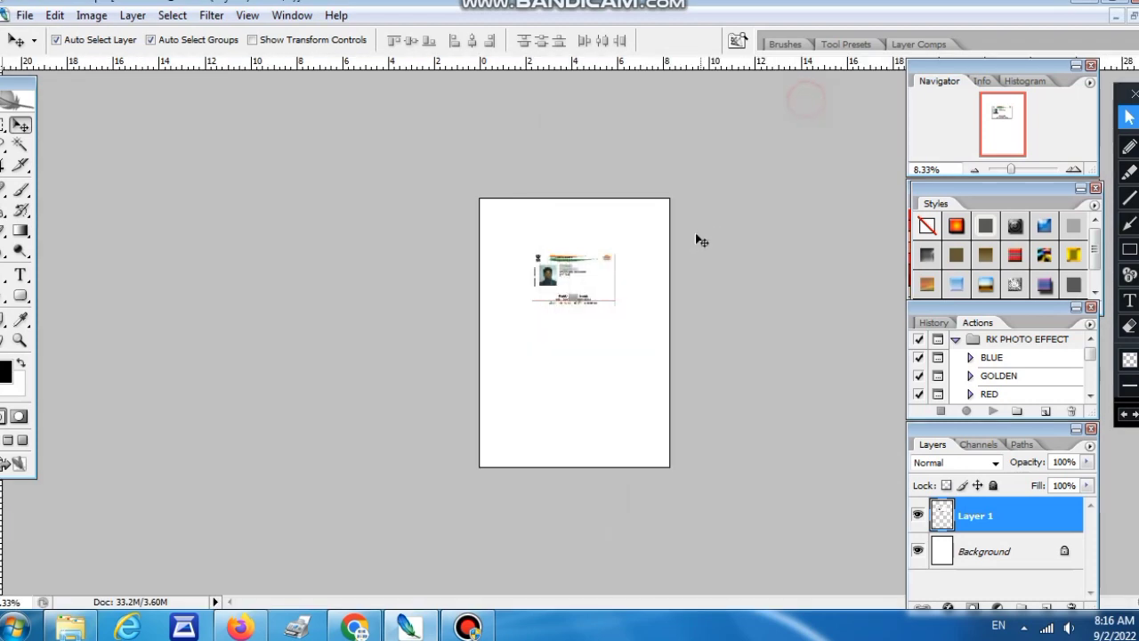
pyautogui.click(55, 15)
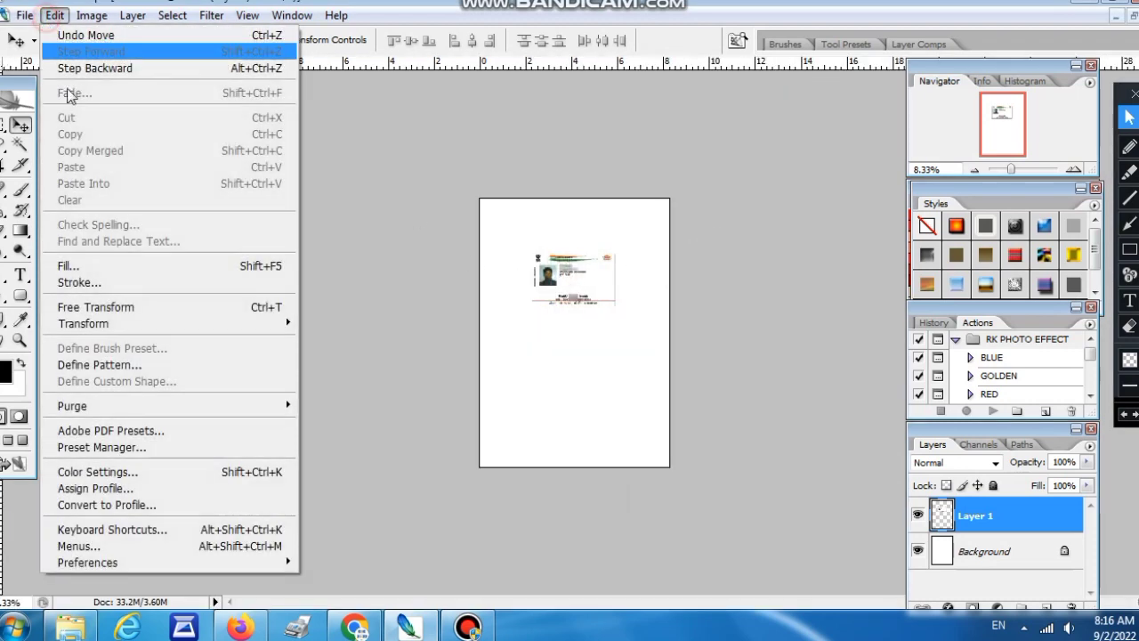
pyautogui.click(78, 285)
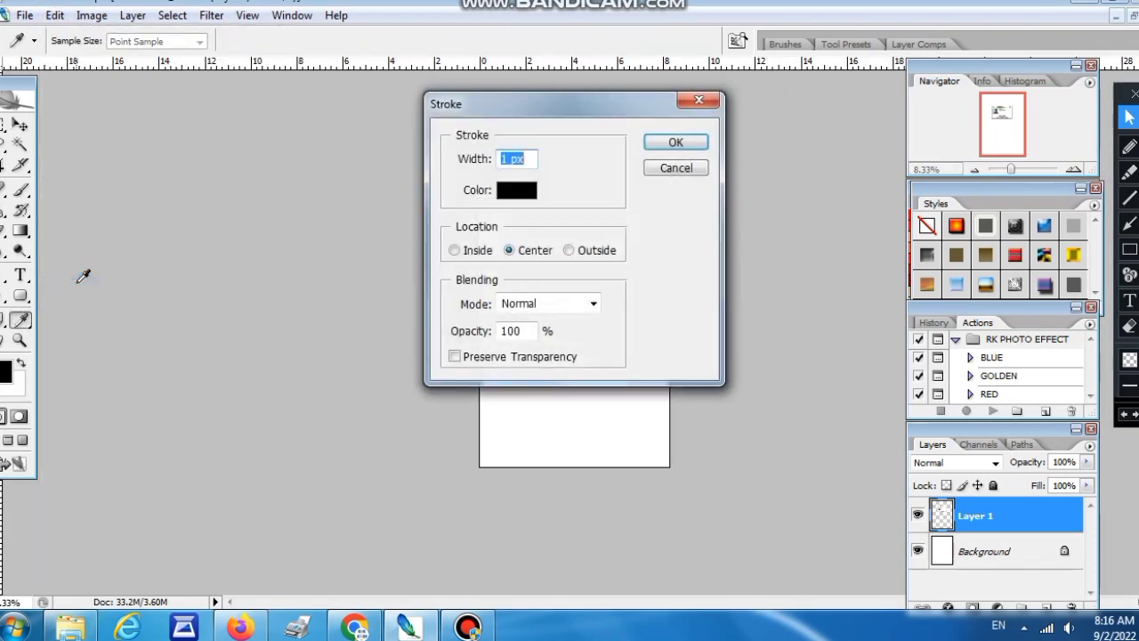
pyautogui.click(677, 144)
pyautogui.press('v')
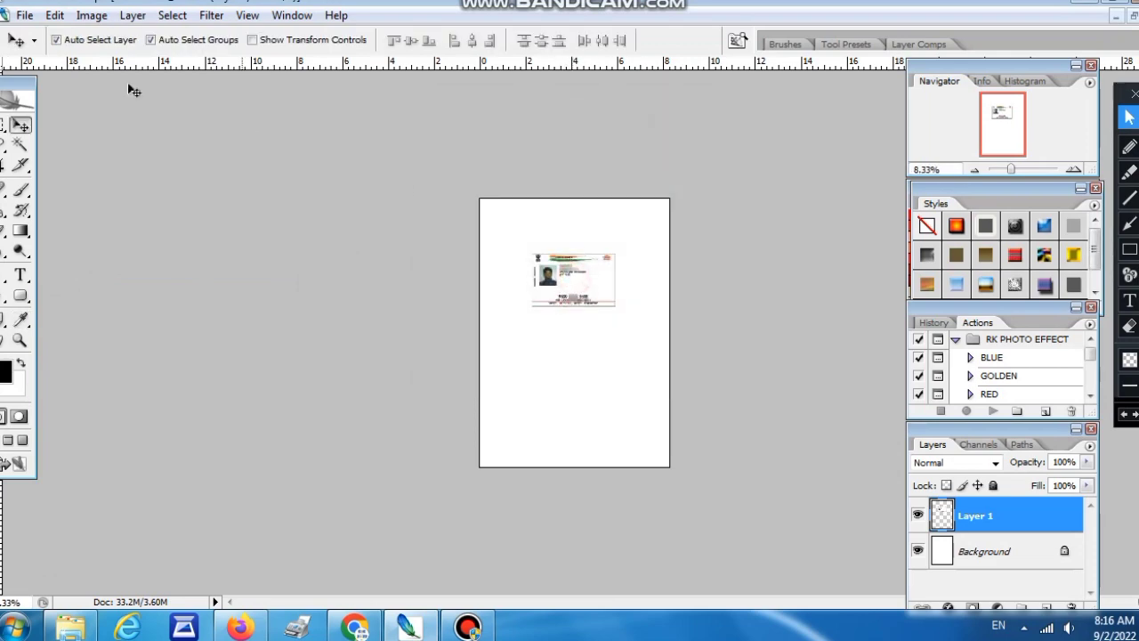
# Scale the front card to 8.5 cm wide and move it to the top-left corner.
pyautogui.click(54, 15)
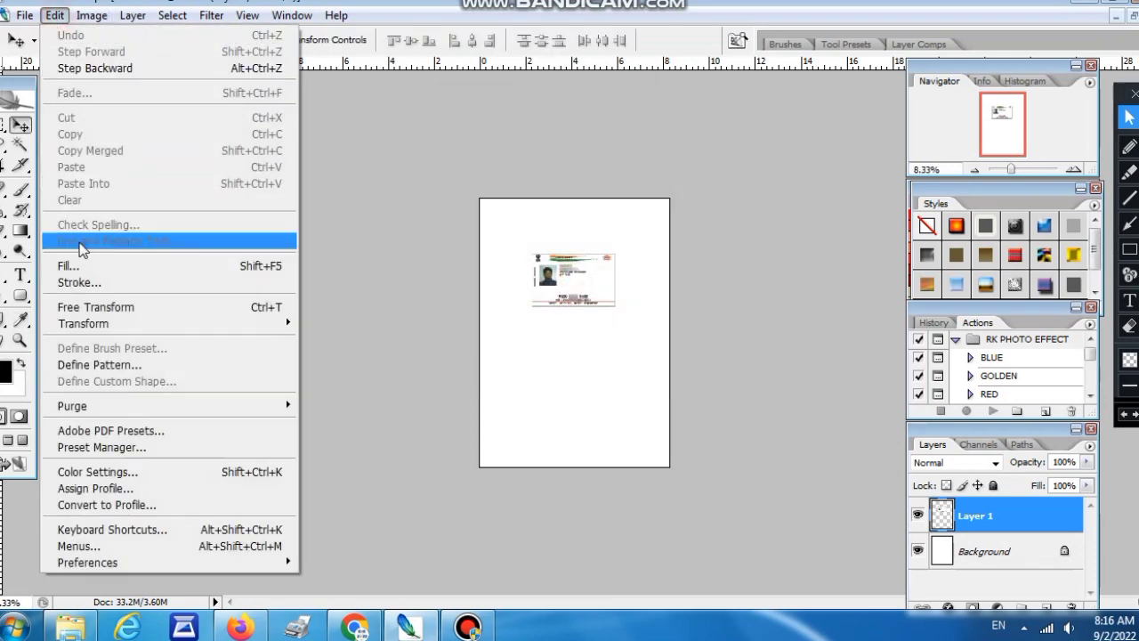
pyautogui.click(98, 308)
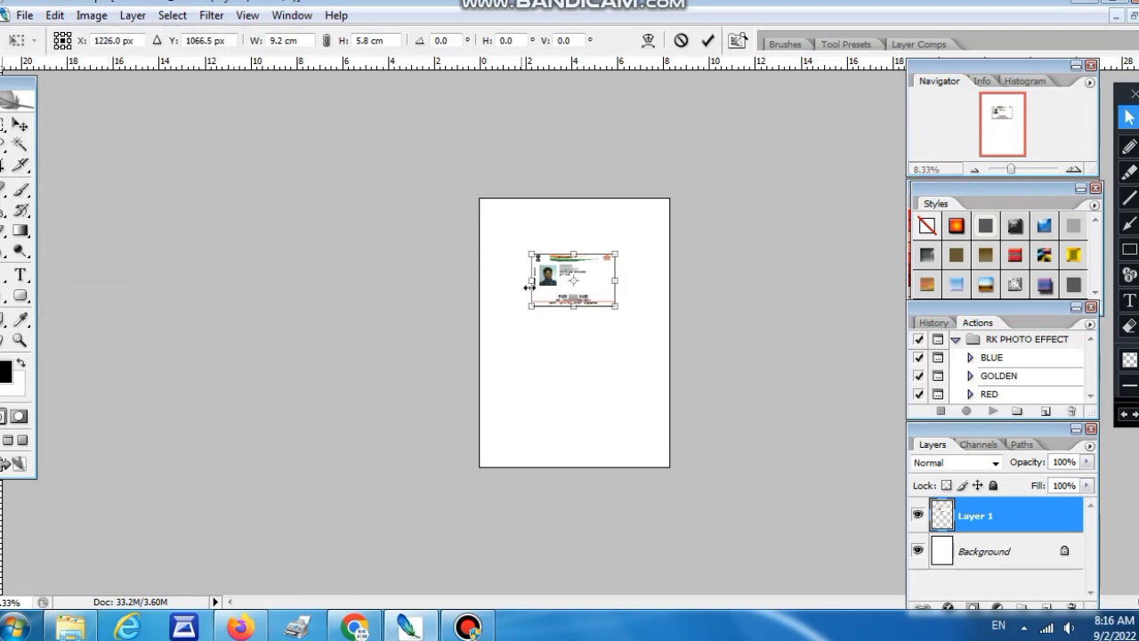
pyautogui.doubleClick(284, 41)
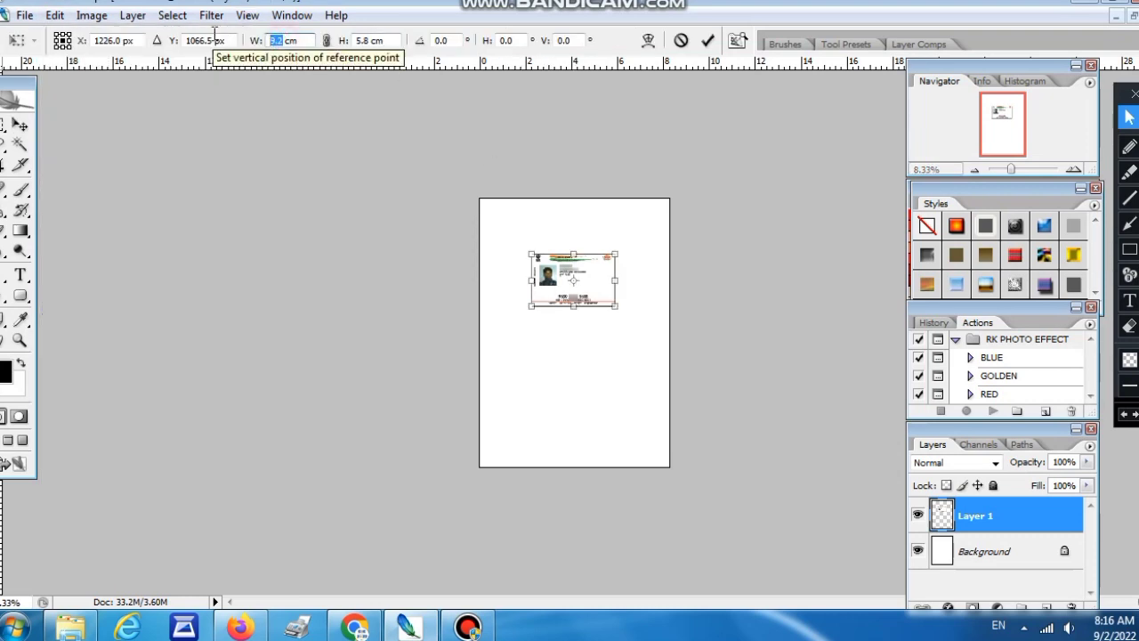
pyautogui.write('8.5')
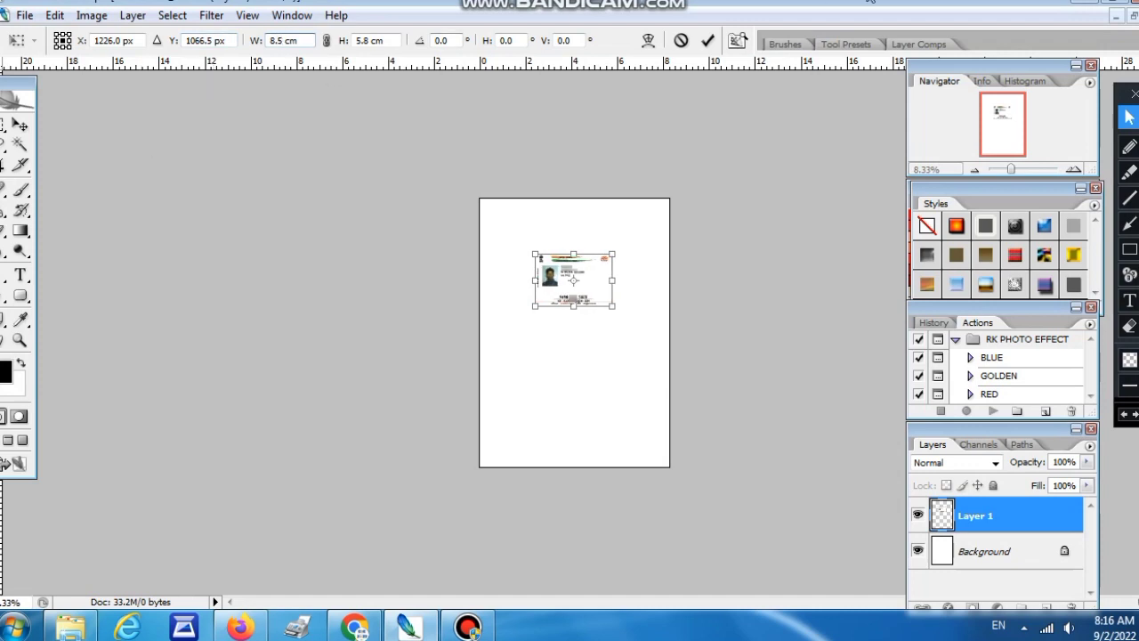
pyautogui.click(708, 41)
pyautogui.moveTo(580, 272); pyautogui.dragTo(522, 223)
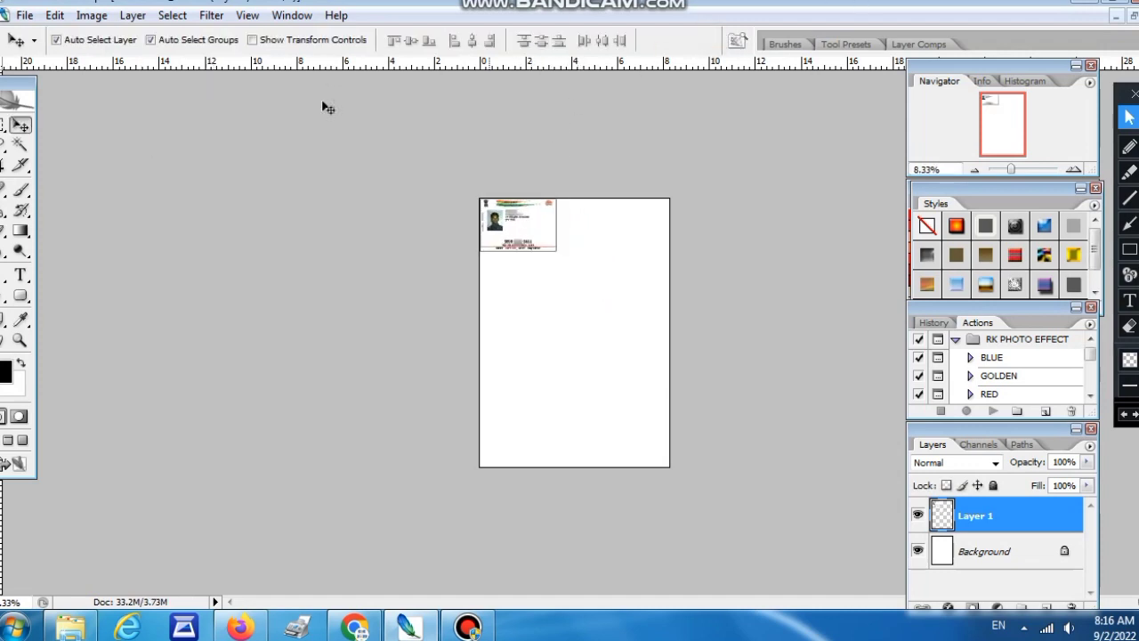
# Set the front card's height to 5.5 cm with Free Transform and commit it.
pyautogui.click(54, 16)
pyautogui.click(89, 305)
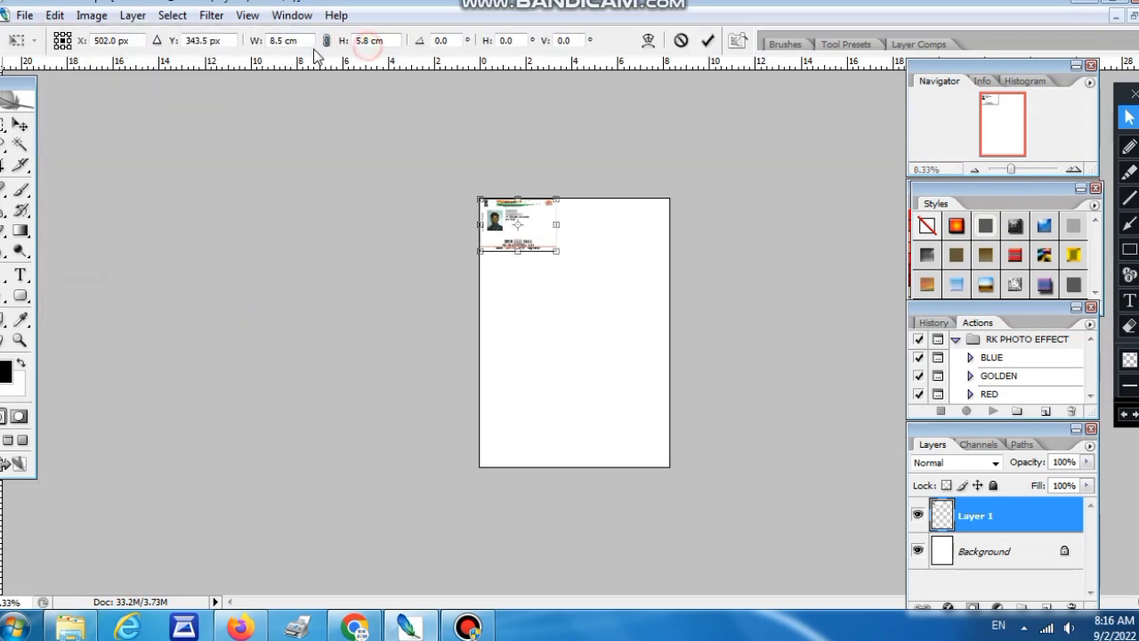
pyautogui.doubleClick(367, 41)
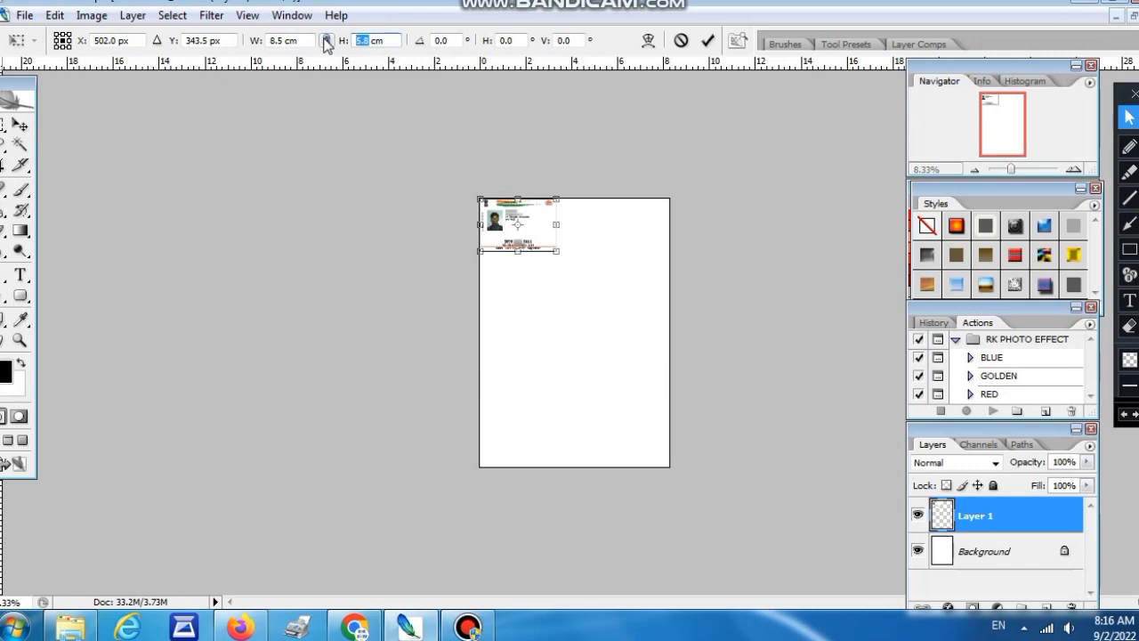
pyautogui.write('5.5')
pyautogui.press('Return')
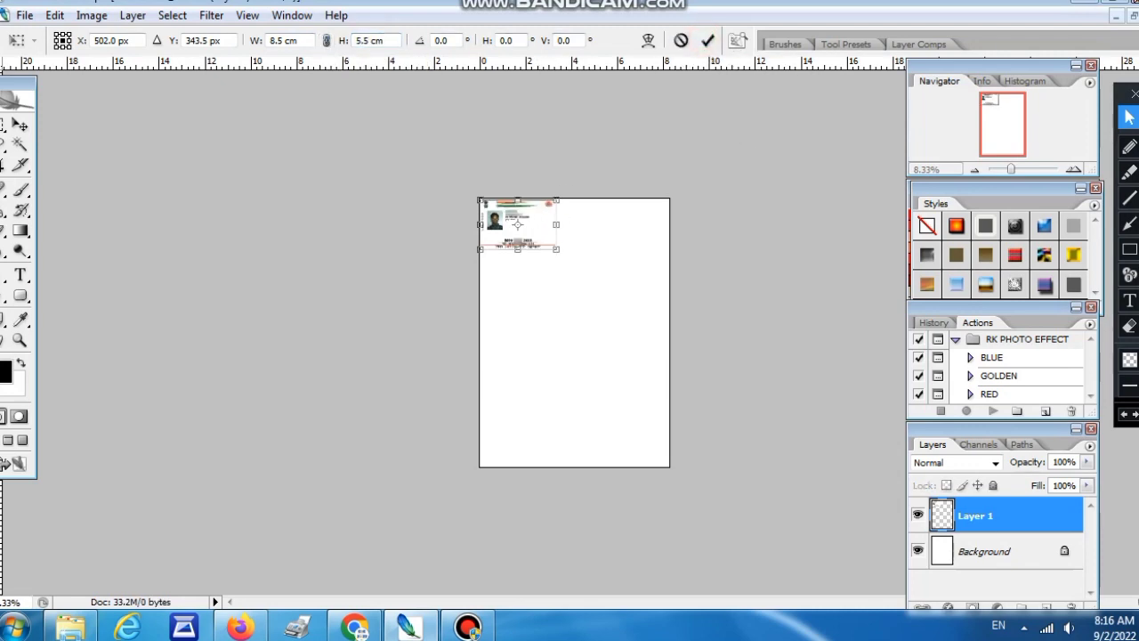
pyautogui.press('Return')
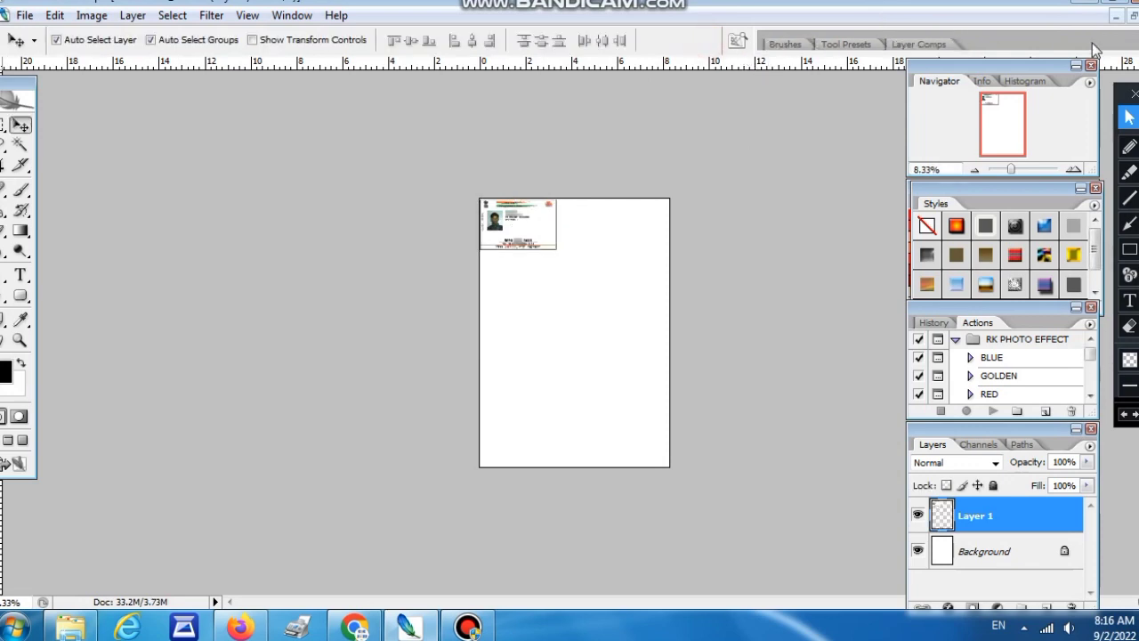
# Drag the back card from Aadhar Card.psd onto the A4 page.
pyautogui.click(1130, 18)
pyautogui.click(360, 256)
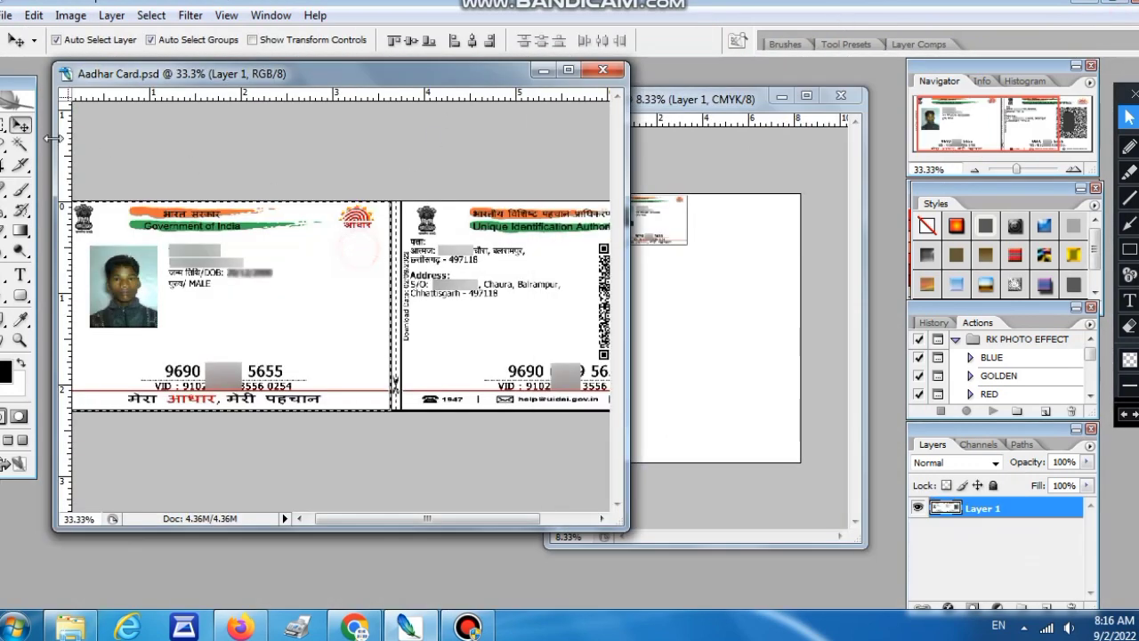
pyautogui.click(7, 125)
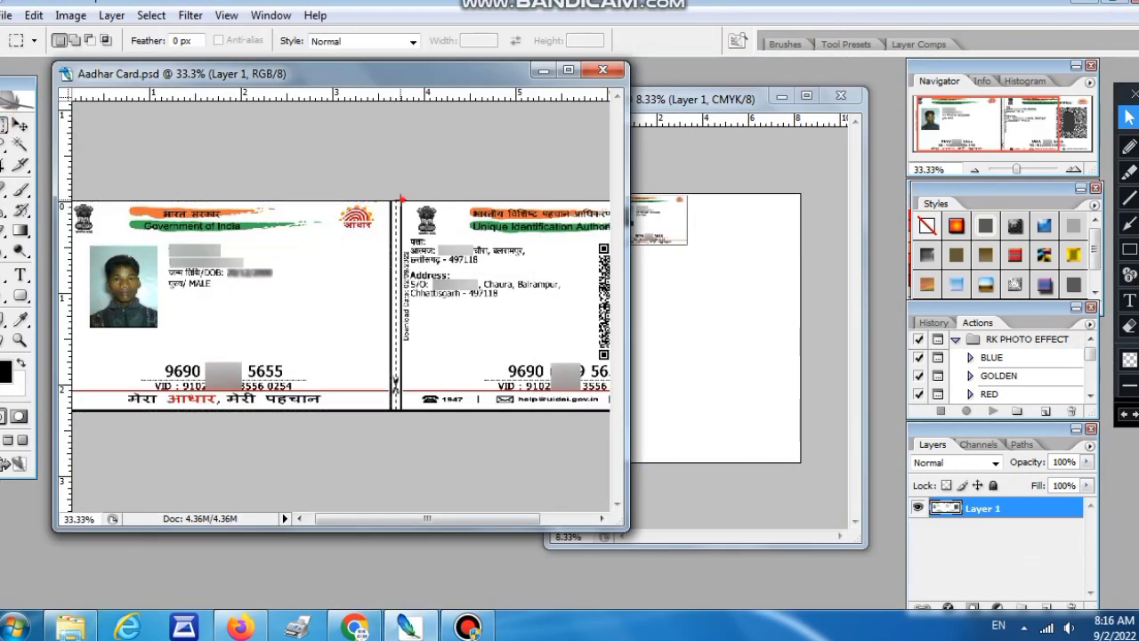
pyautogui.hscroll(3, 111, 112)
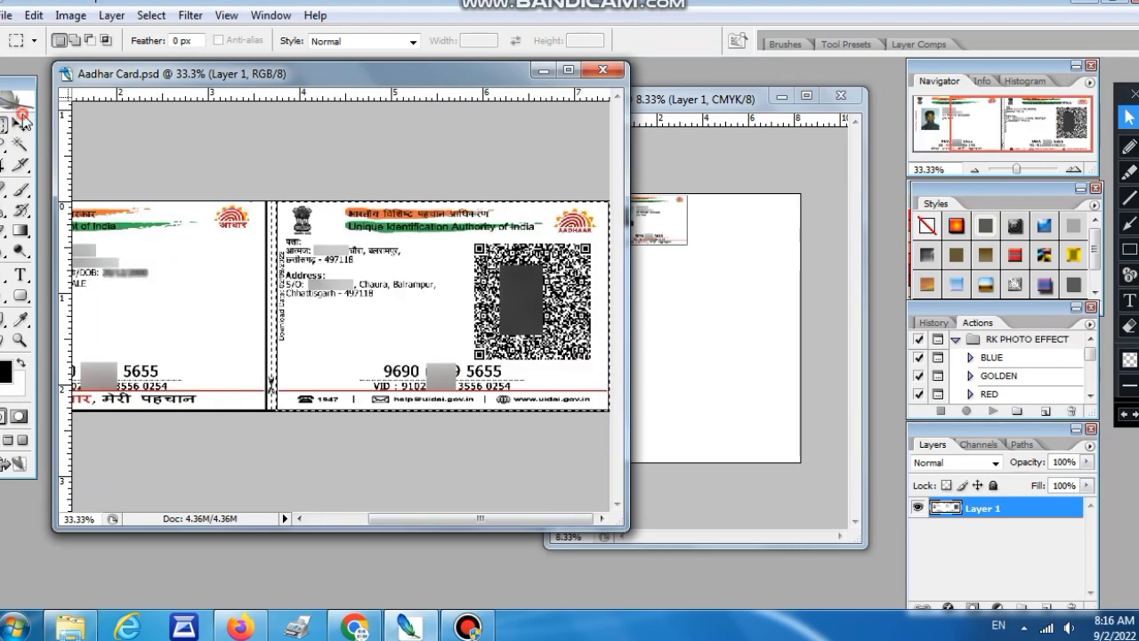
pyautogui.click(19, 125)
pyautogui.moveTo(383, 294)
pyautogui.mouseDown()
pyautogui.moveTo(689, 347)
pyautogui.moveTo(678, 340)
pyautogui.mouseUp()
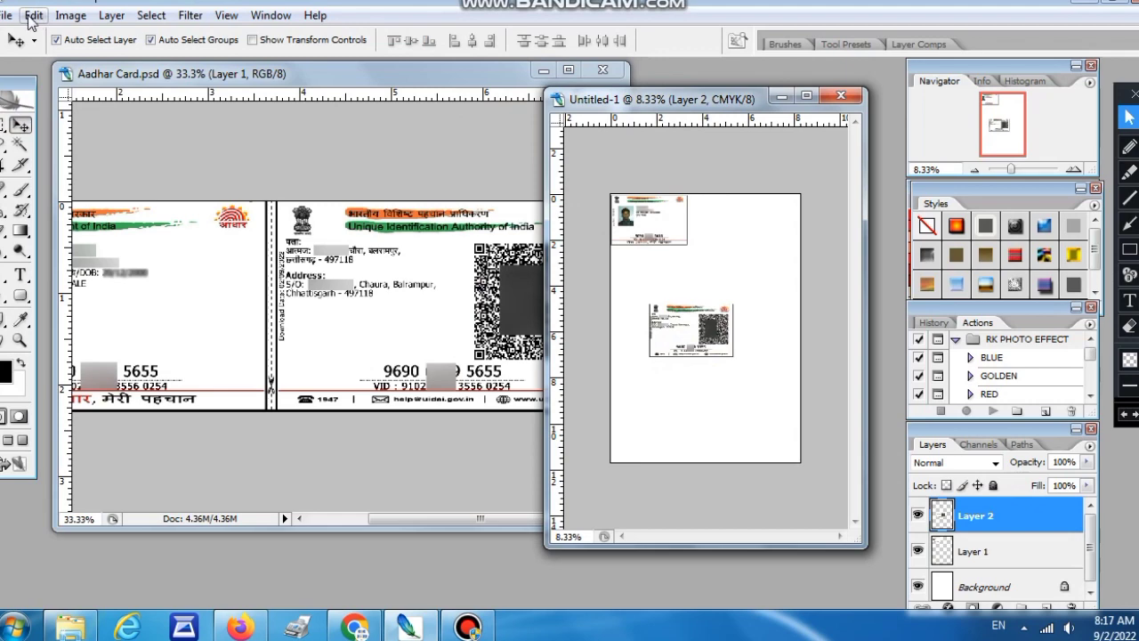
# Resize the back card to 8.5 cm wide by 5.5 cm high.
pyautogui.click(33, 16)
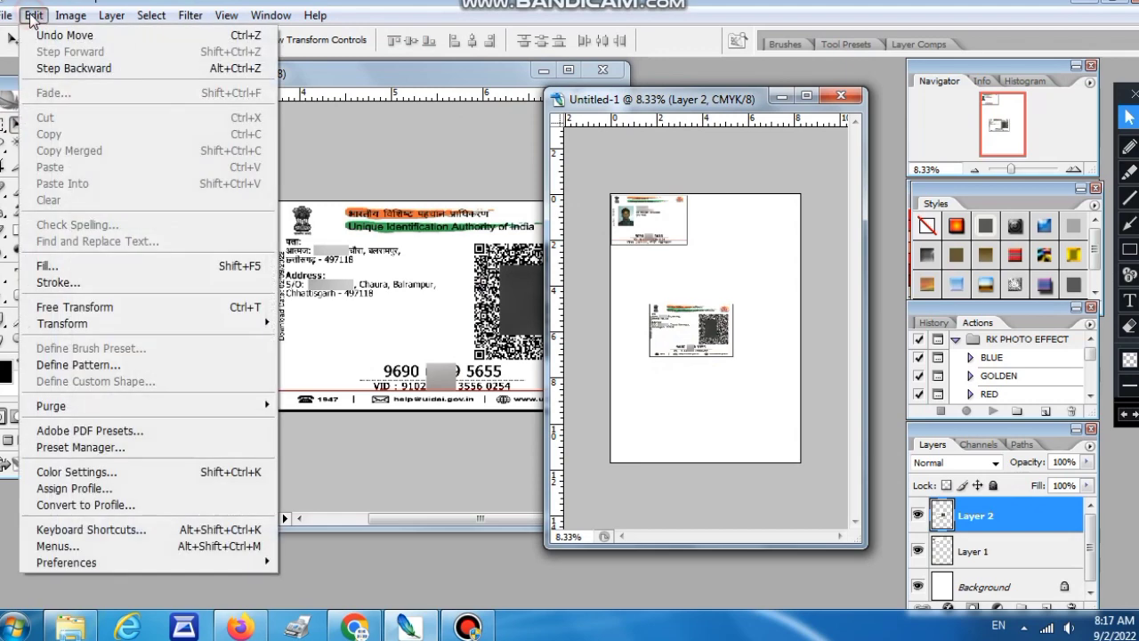
pyautogui.click(107, 307)
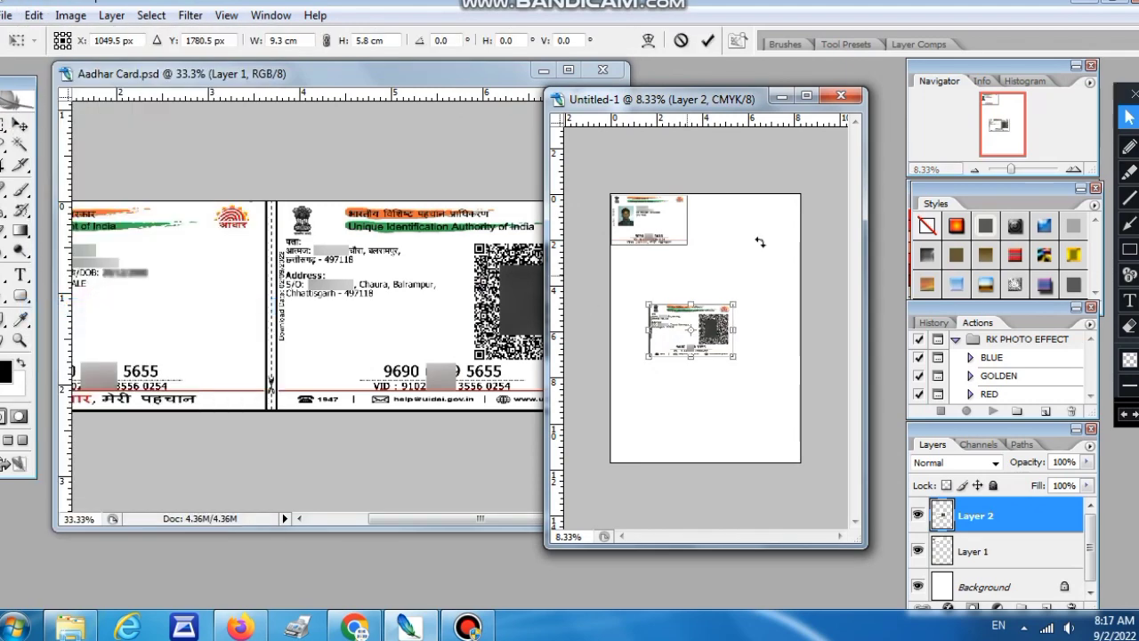
pyautogui.doubleClick(279, 41)
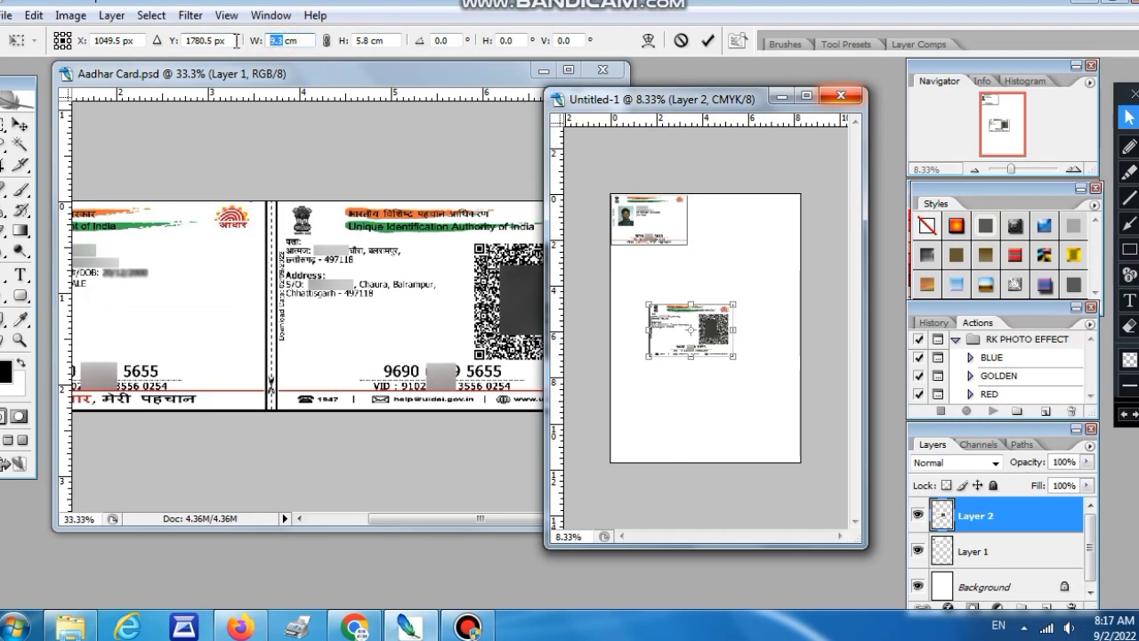
pyautogui.write('8.5')
pyautogui.press('Return')
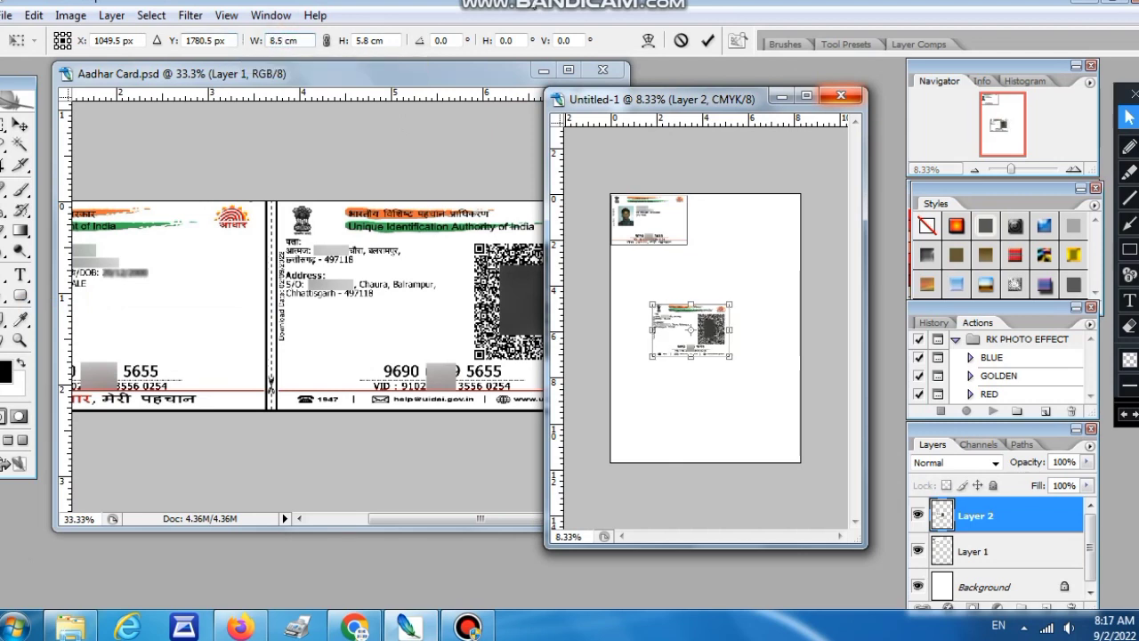
pyautogui.doubleClick(372, 41)
pyautogui.write('5')
pyautogui.press('Return')
pyautogui.write('5')
pyautogui.press('Return')
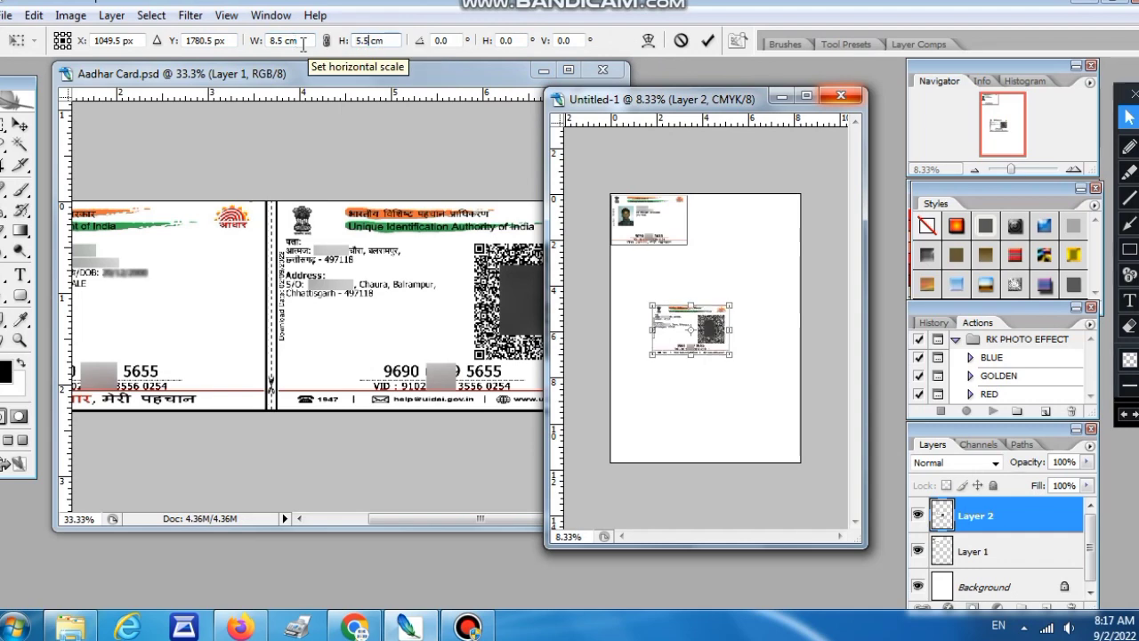
pyautogui.click(707, 41)
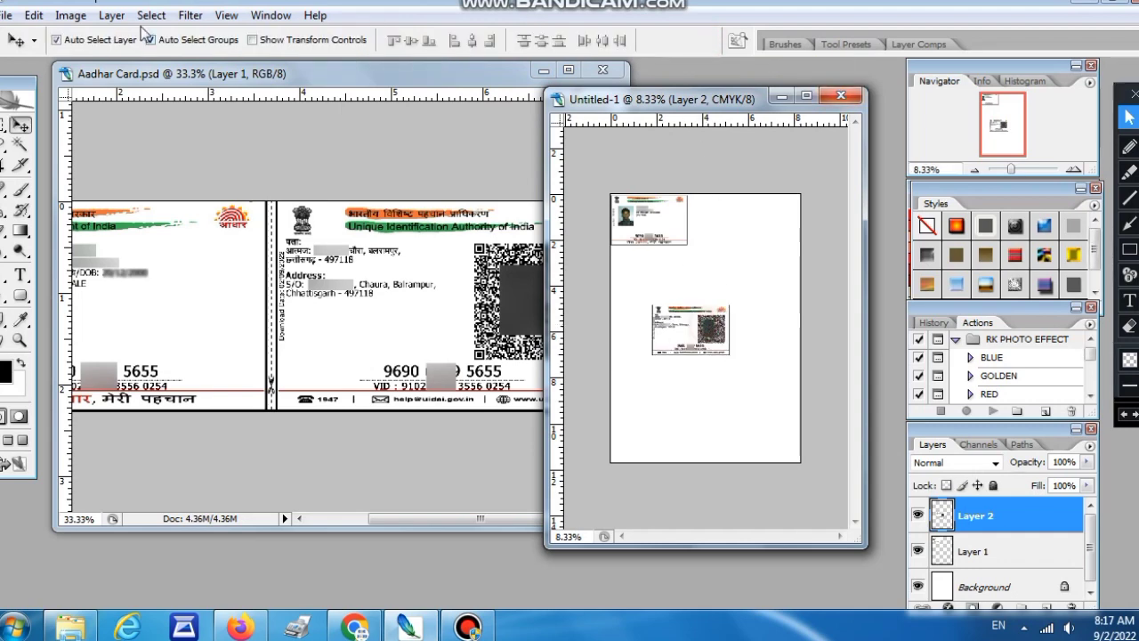
# Outline the back card with a 1 px black stroke and place it beside the front card.
pyautogui.click(34, 15)
pyautogui.click(53, 280)
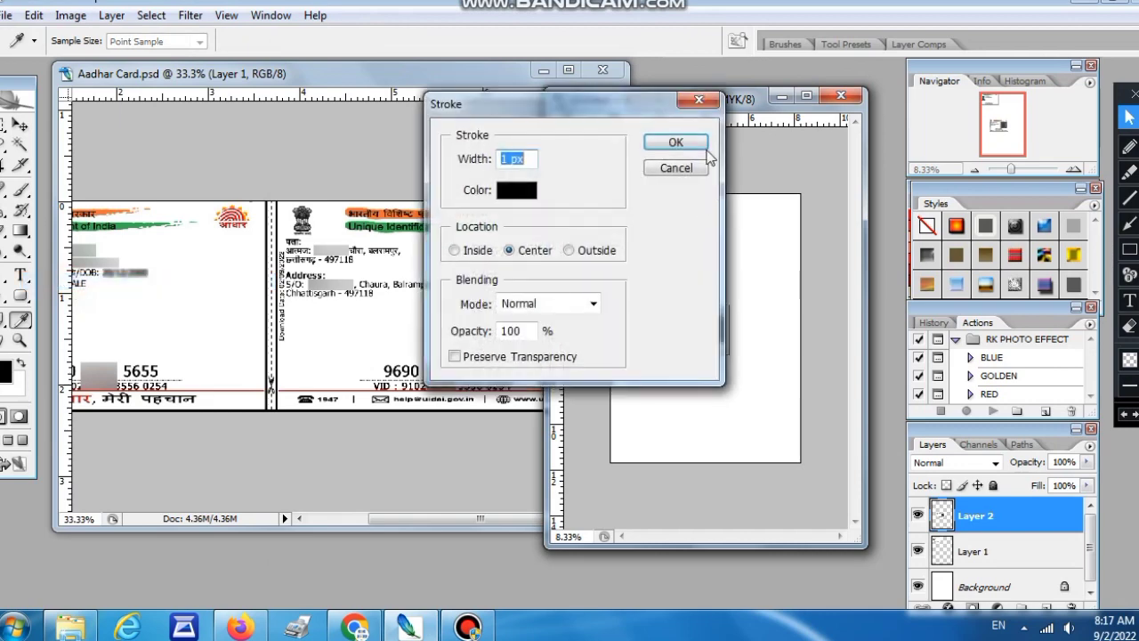
pyautogui.click(706, 148)
pyautogui.moveTo(697, 337); pyautogui.dragTo(733, 226)
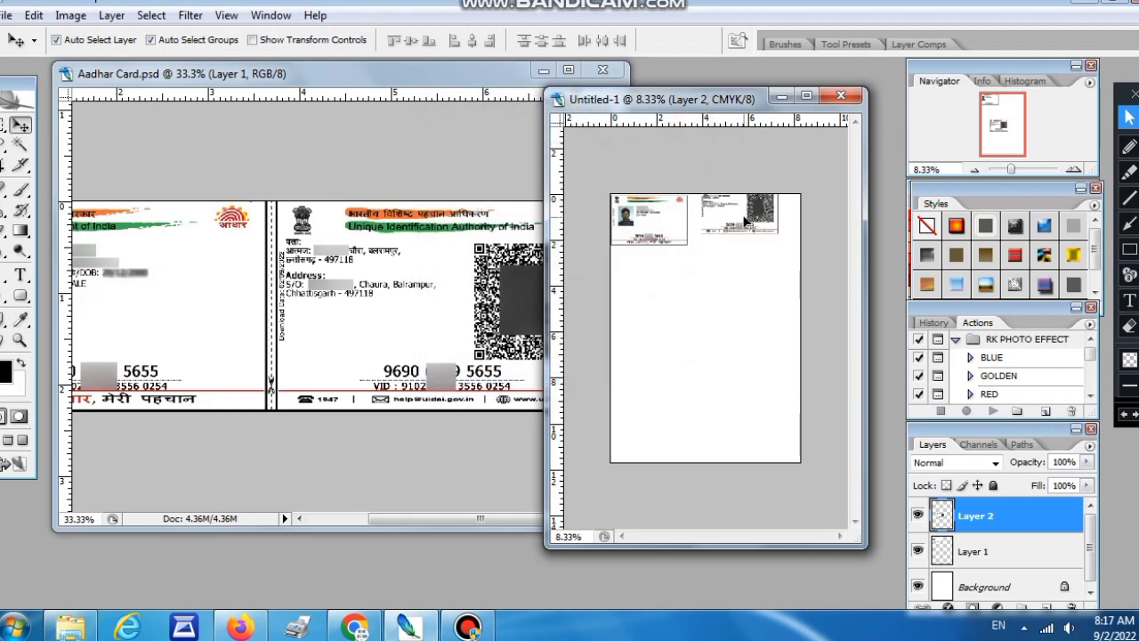
# Zoom in on the A4 page to inspect the top edges of both cards.
pyautogui.click(807, 98)
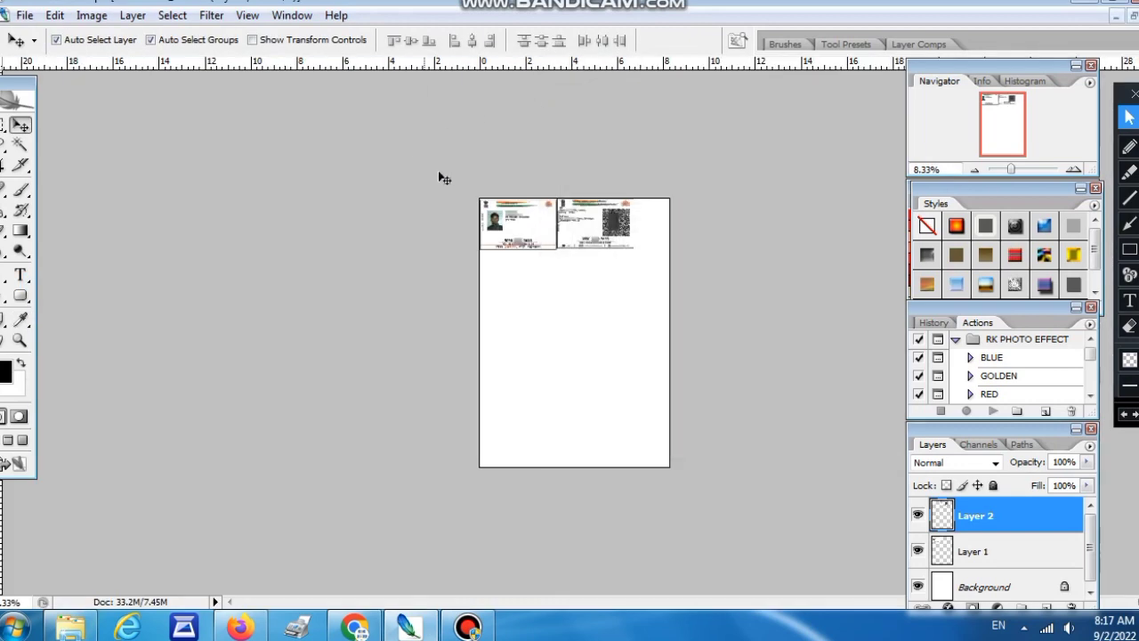
pyautogui.hotkey('ctrl', '+')
pyautogui.hotkey('ctrl', '+')
pyautogui.hotkey('ctrl', '+')
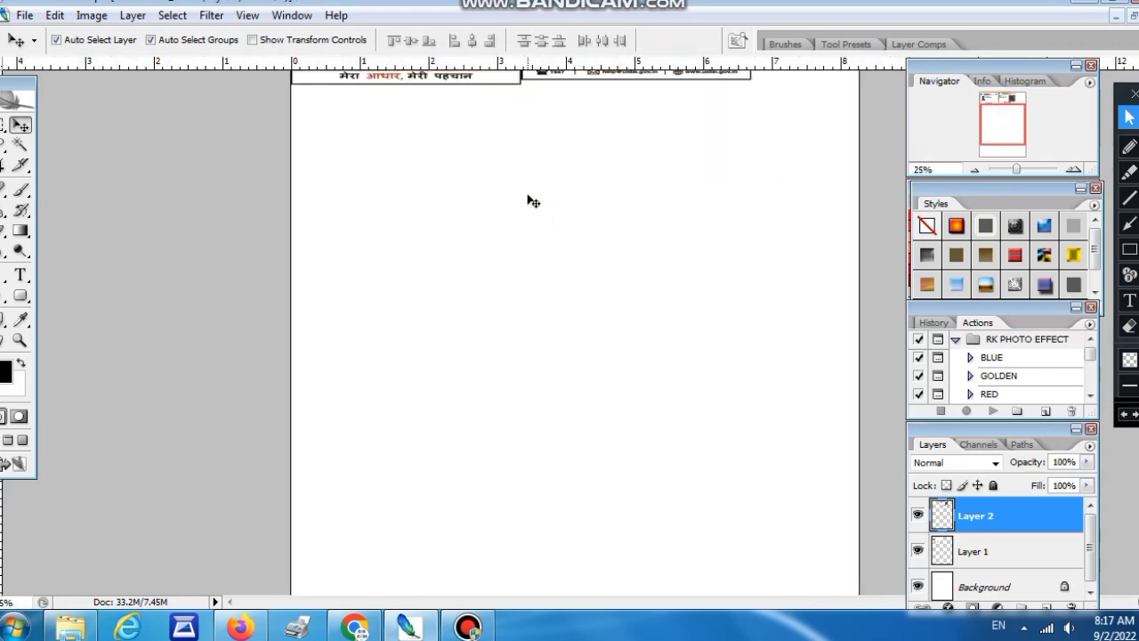
pyautogui.hotkey('ctrl', '+')
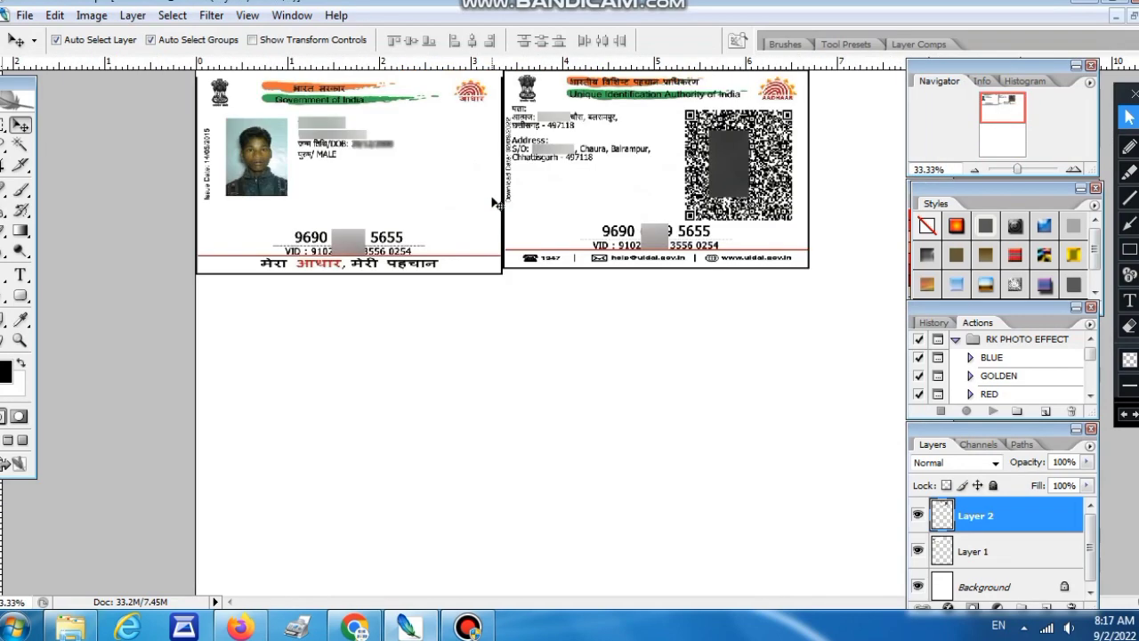
pyautogui.hotkey('ctrl', '+')
pyautogui.scroll(5, 496, 203)
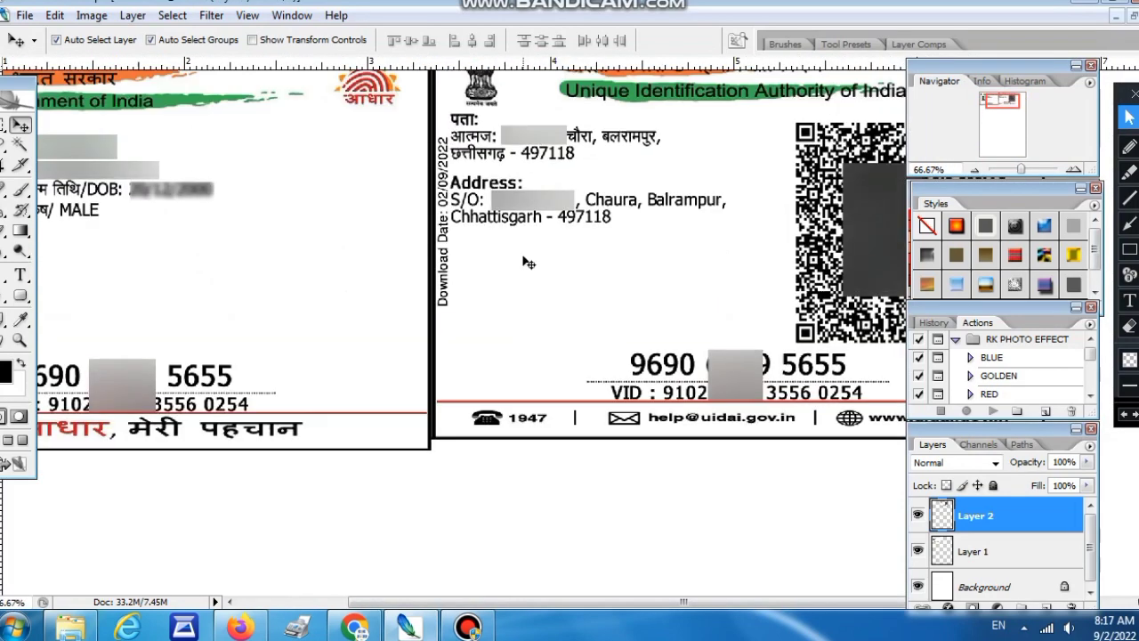
# Nudge the back card up to level with the front card, then show the YouTube channel in Chrome.
pyautogui.hotkey('shift', 'Up')
pyautogui.hotkey('shift', 'Up')
pyautogui.hotkey('shift', 'Up')
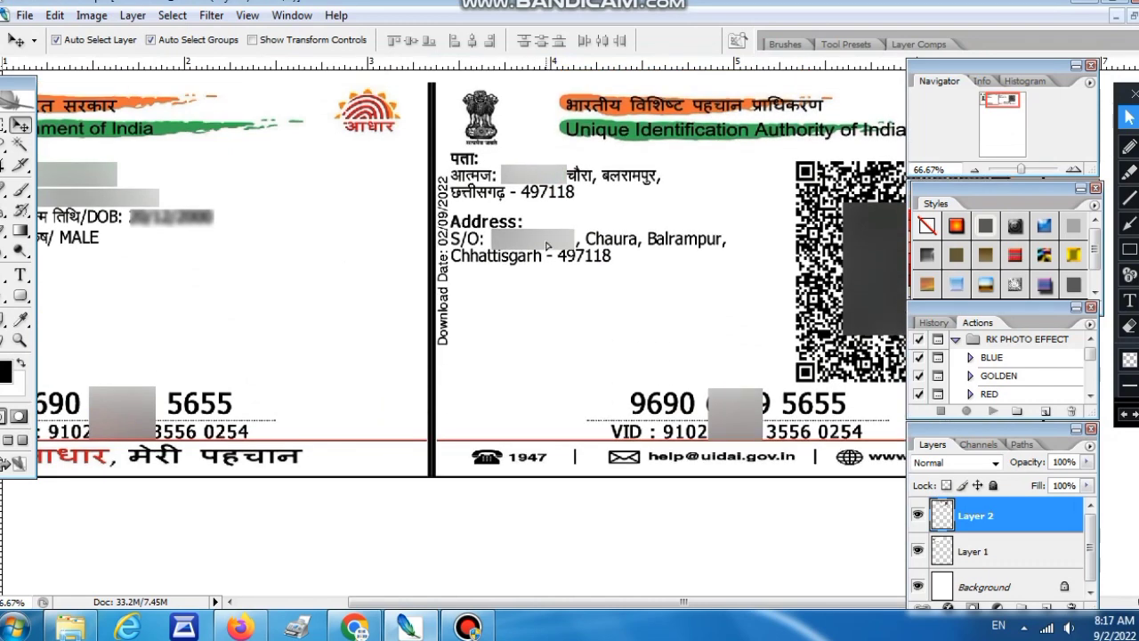
pyautogui.hotkey('ctrl', '-')
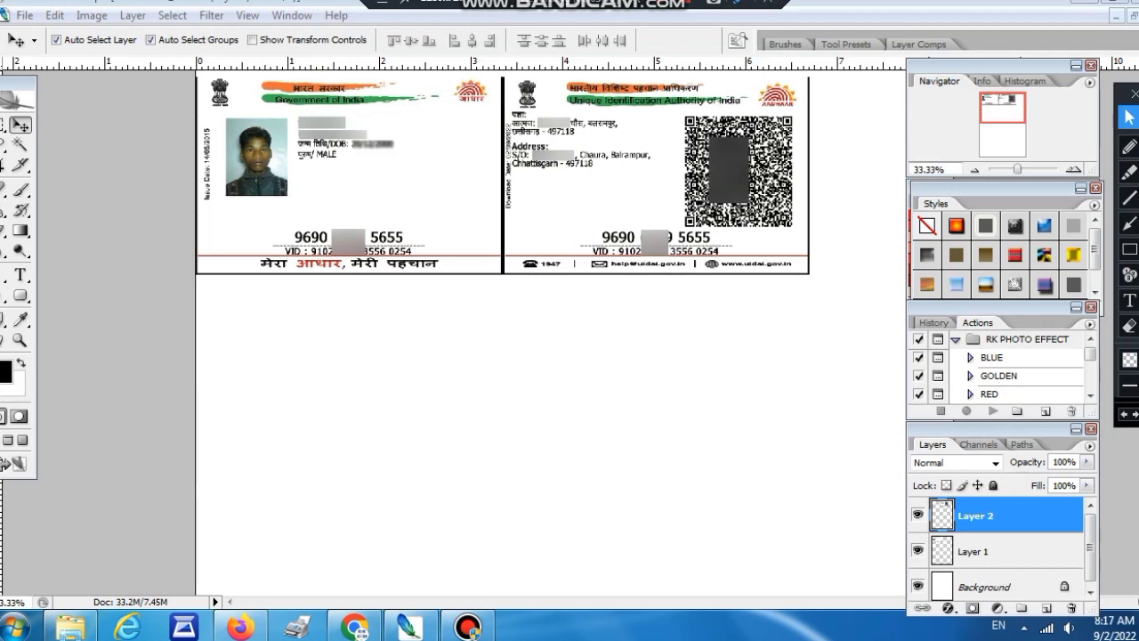
pyautogui.click(408, 627)
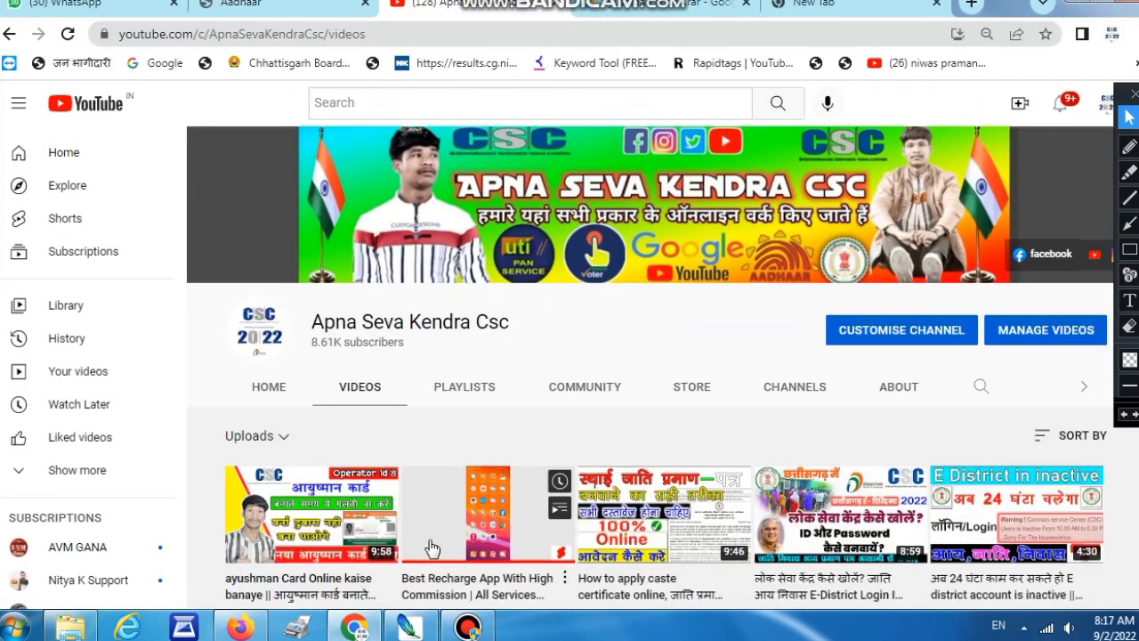